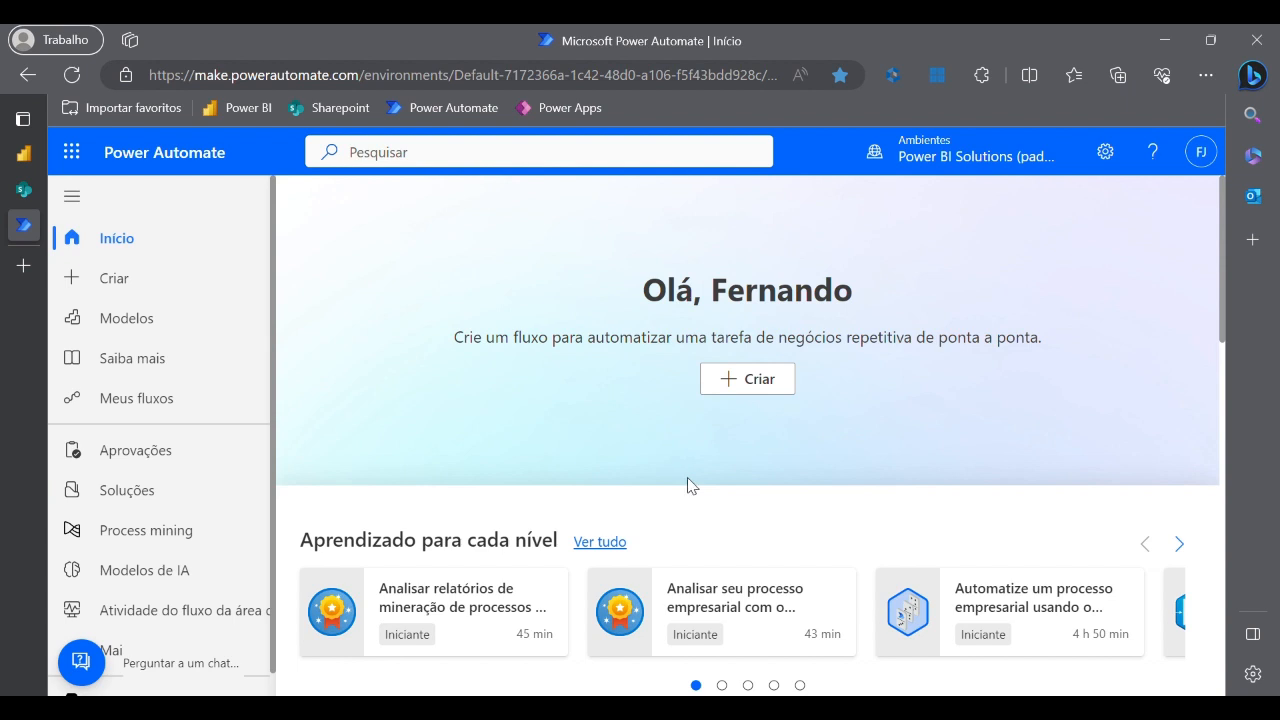
- Begin an automated cloud flow and name it 'Salvamento Arquivos Faturamento'
left_click(756, 389)
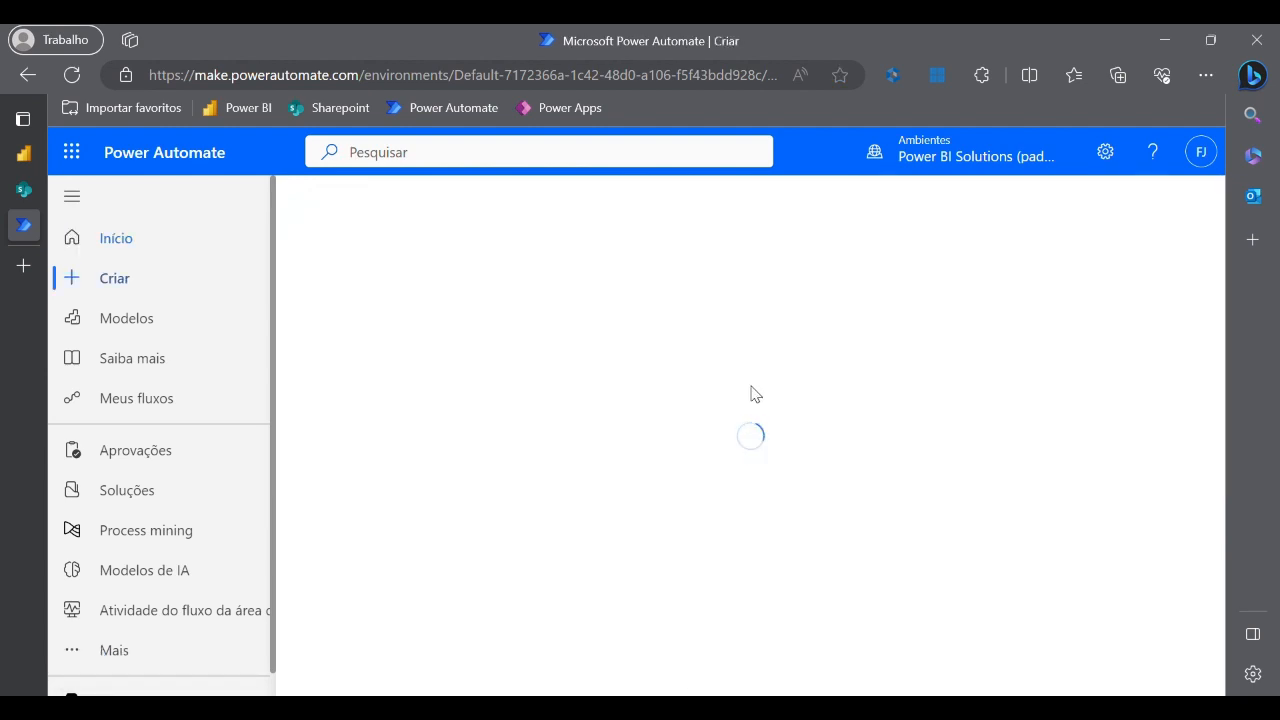
scroll(654, 380, "up", 5)
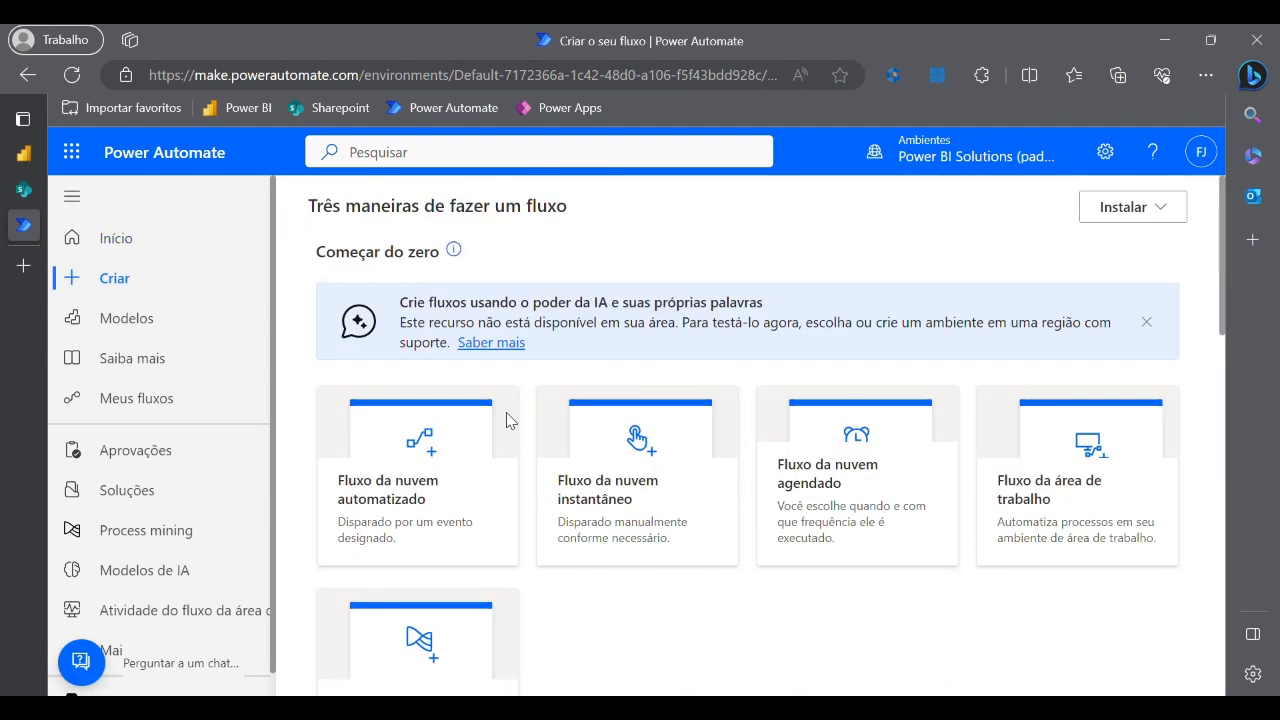
left_click(416, 482)
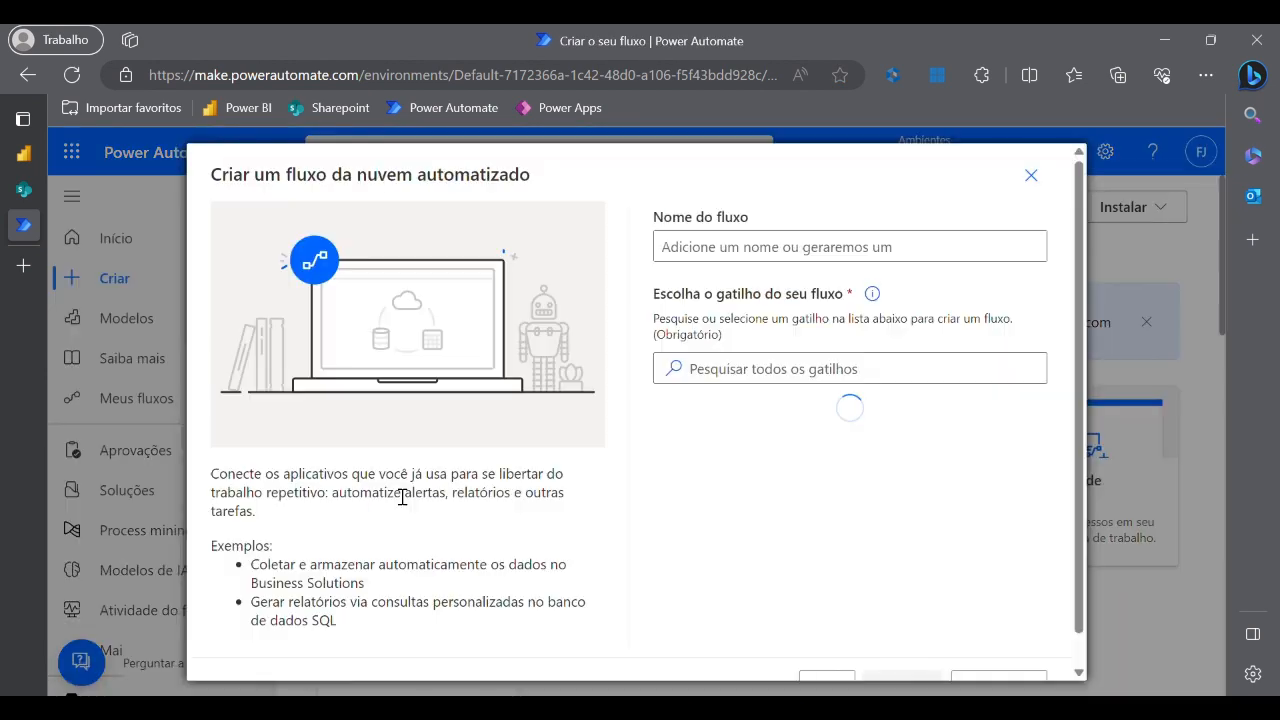
left_click(840, 264)
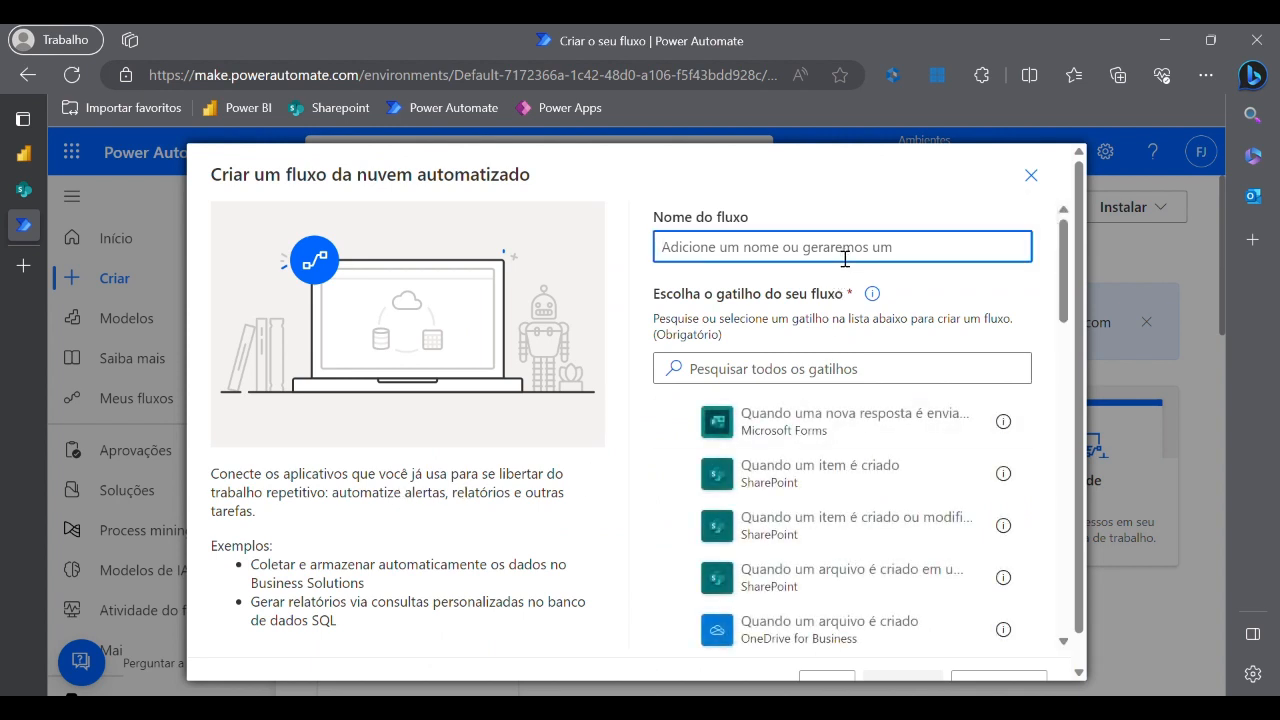
type("Salvamento A")
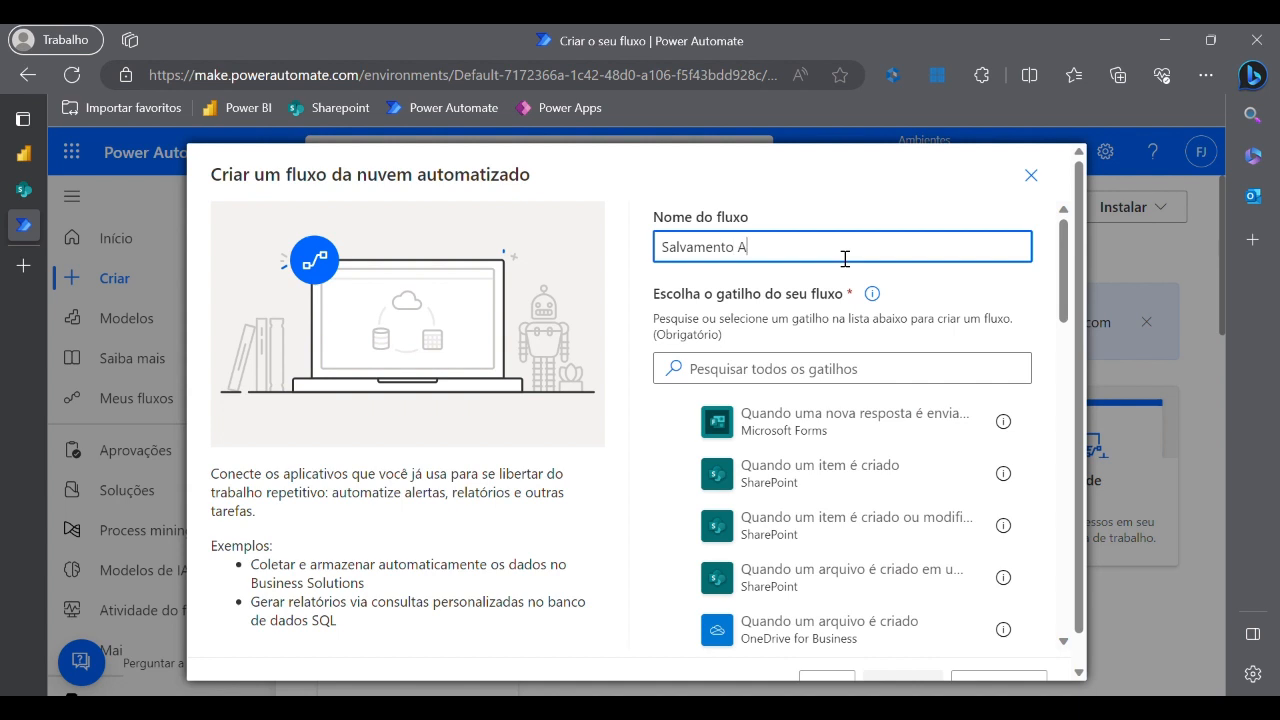
type("rquivos Faturamento")
left_click(777, 383)
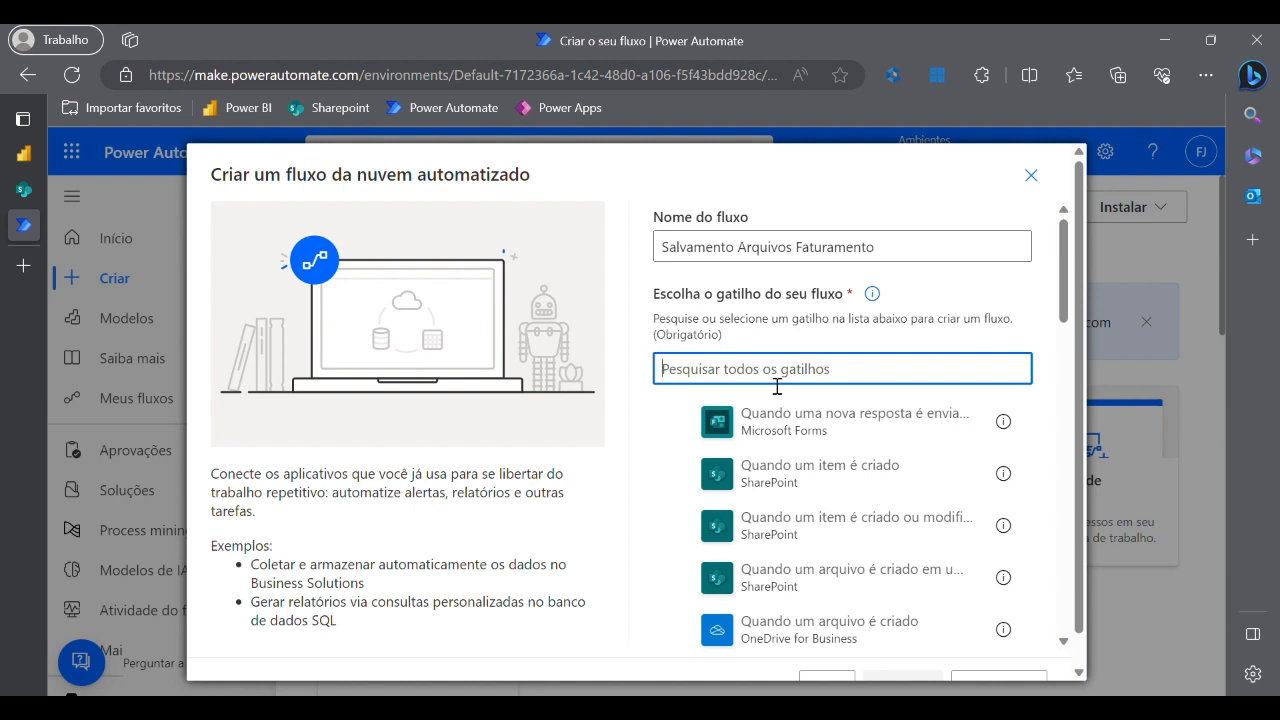
- Search triggers for 'outlook' and create the flow with 'Quando um novo email é recebido (V3)'
type("quando um email")
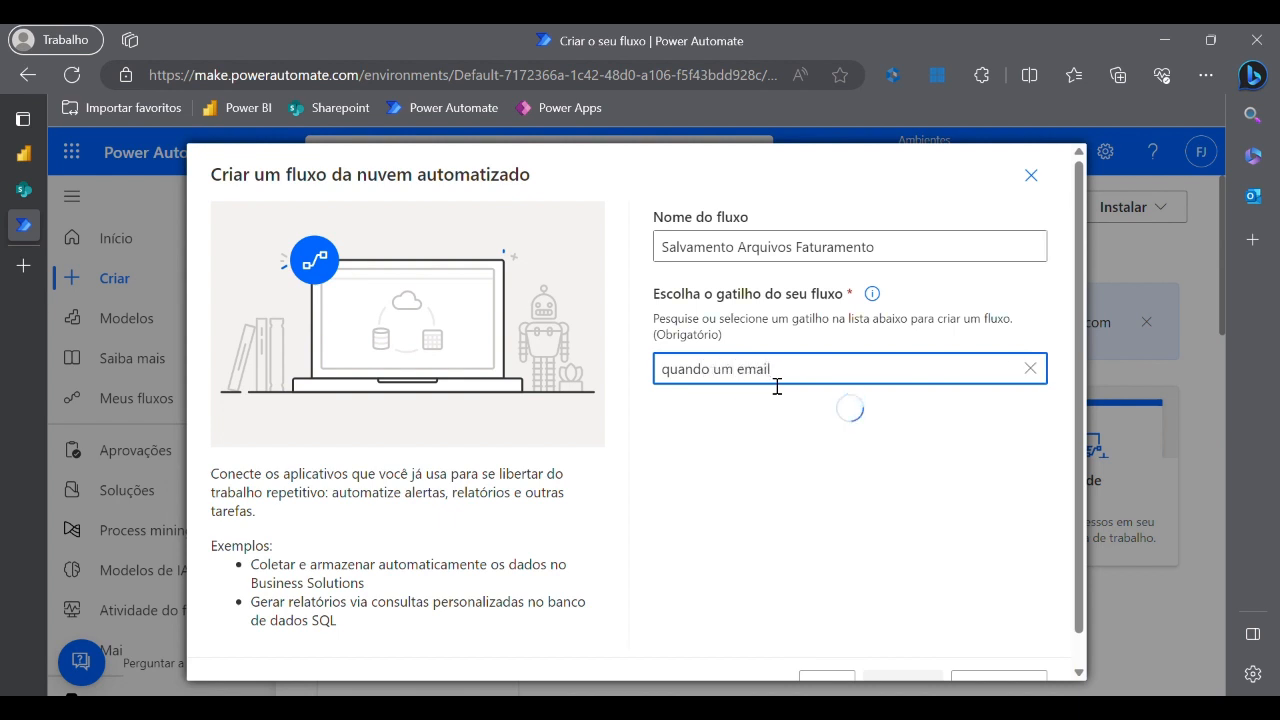
key("ctrl+shift+Left")
key("ctrl+shift+Left")
key("ctrl+shift+Left")
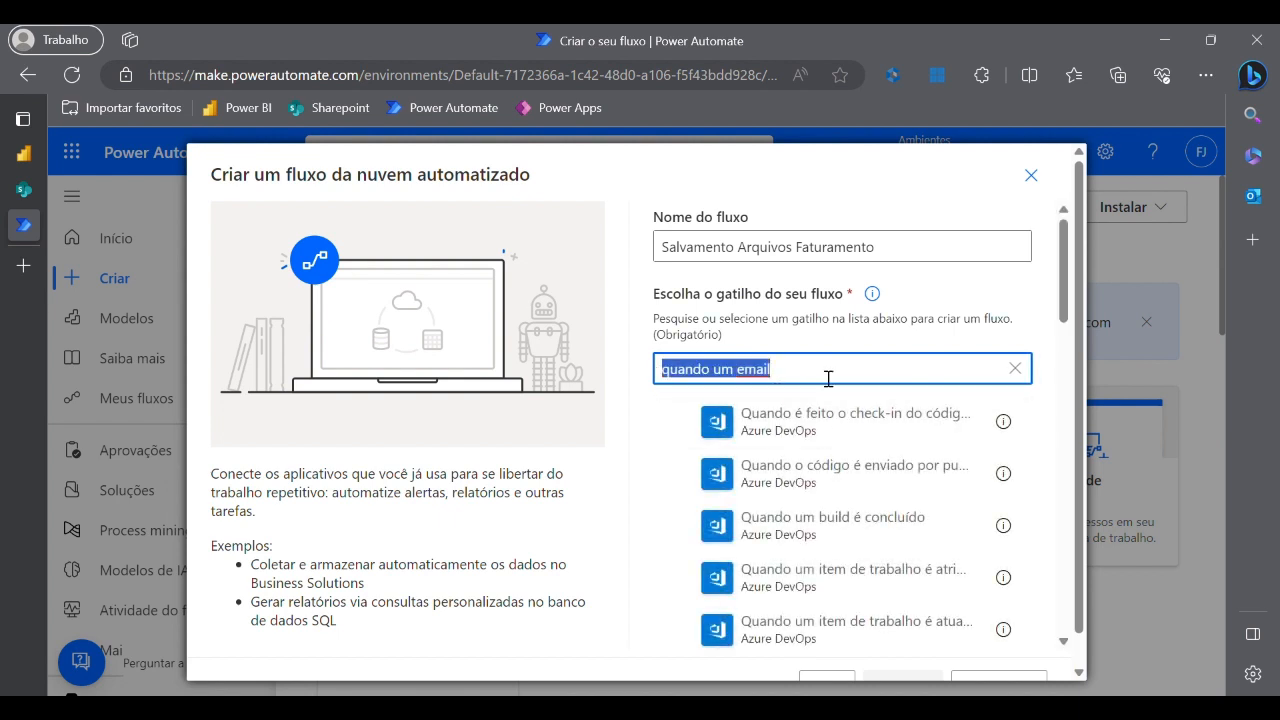
type("outllok")
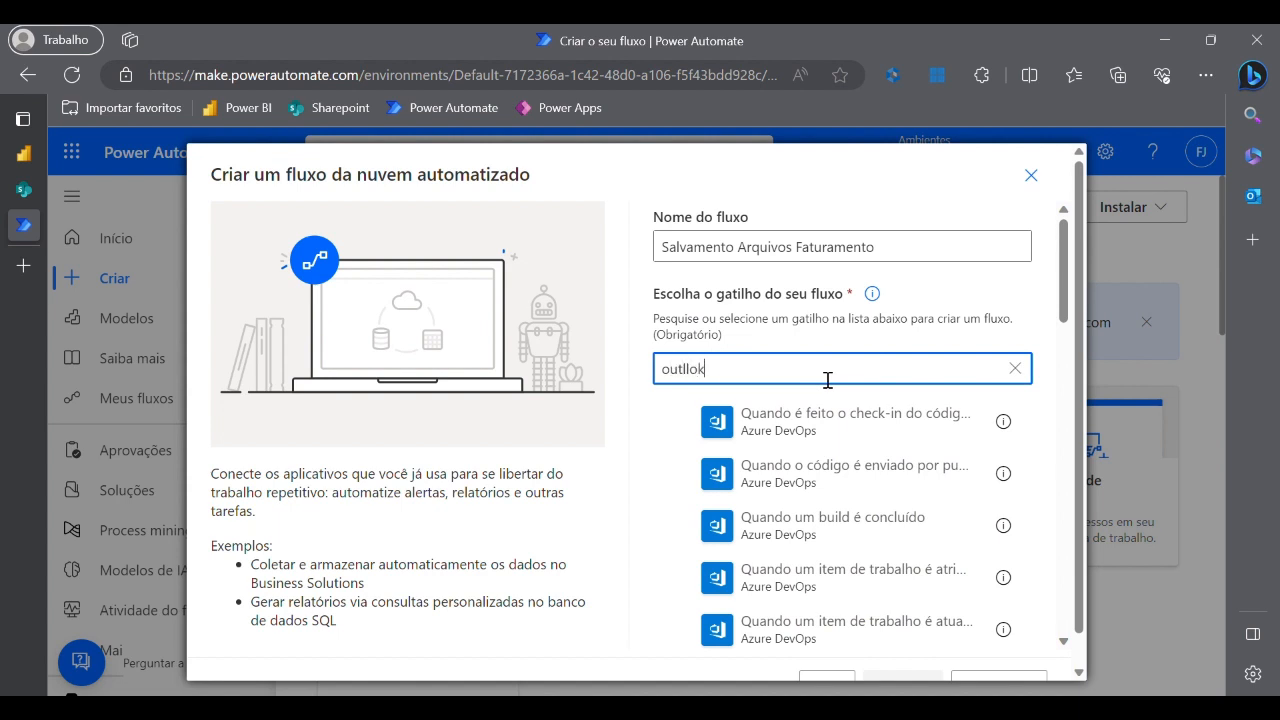
double_click(780, 381)
type("outlook")
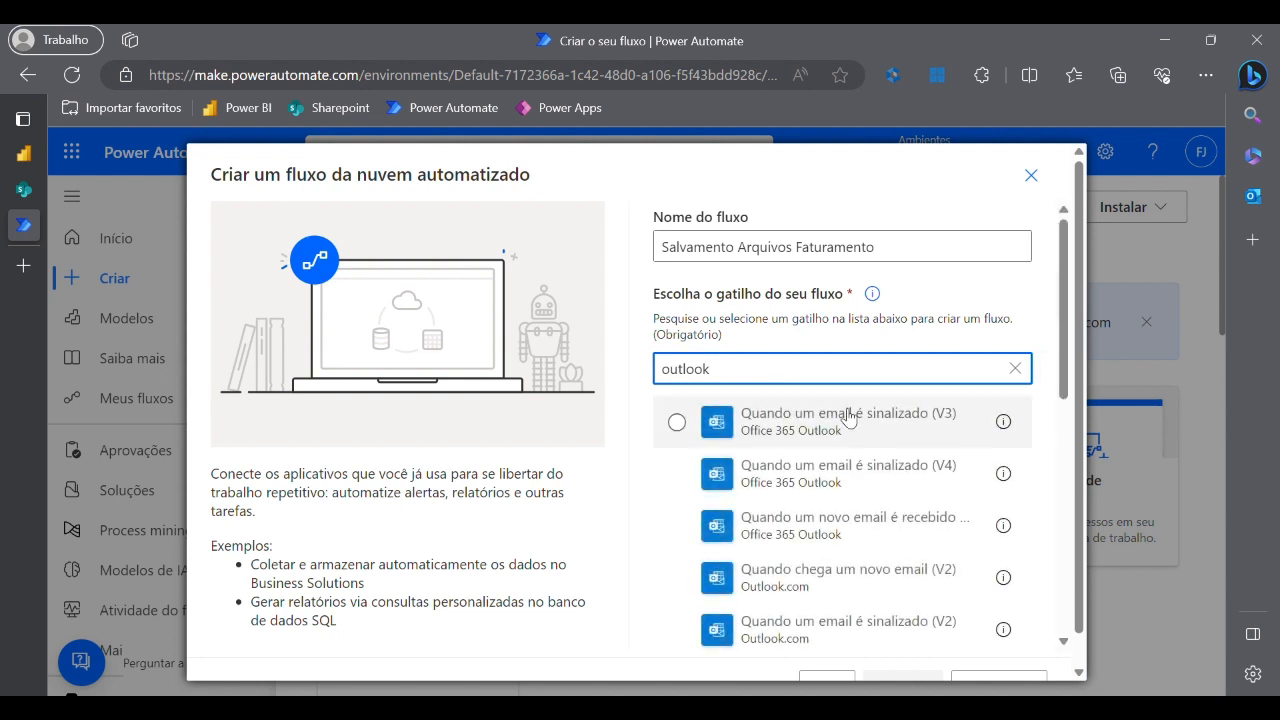
left_click(865, 537)
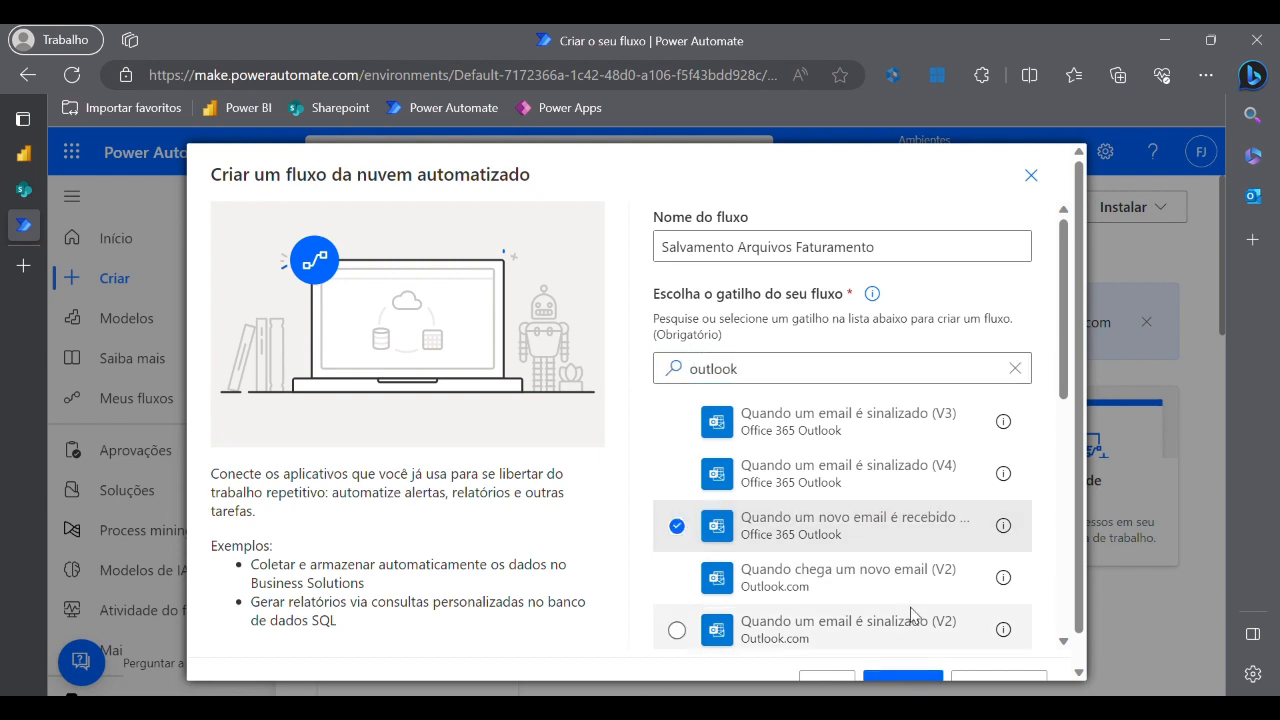
scroll(910, 615, "down", 5)
left_click(904, 664)
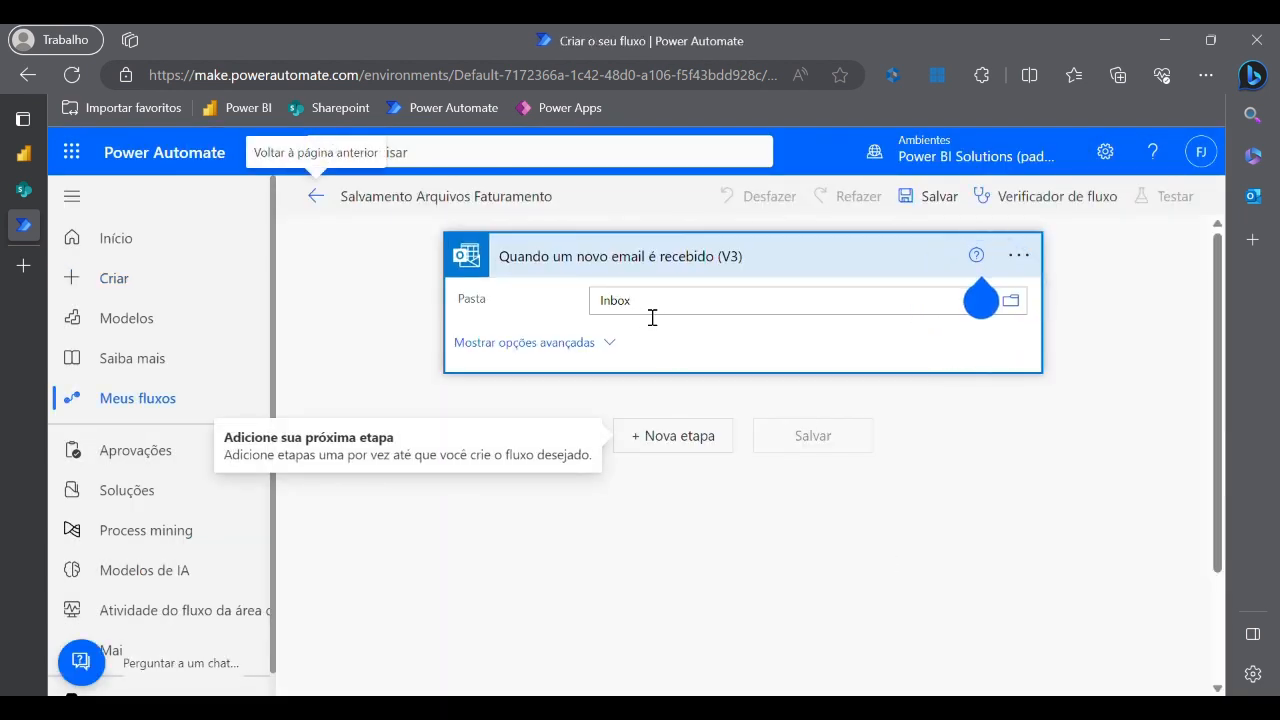
- In the trigger's advanced options, set Incluir Anexos and Somente com Anexos to Sim
left_click(990, 305)
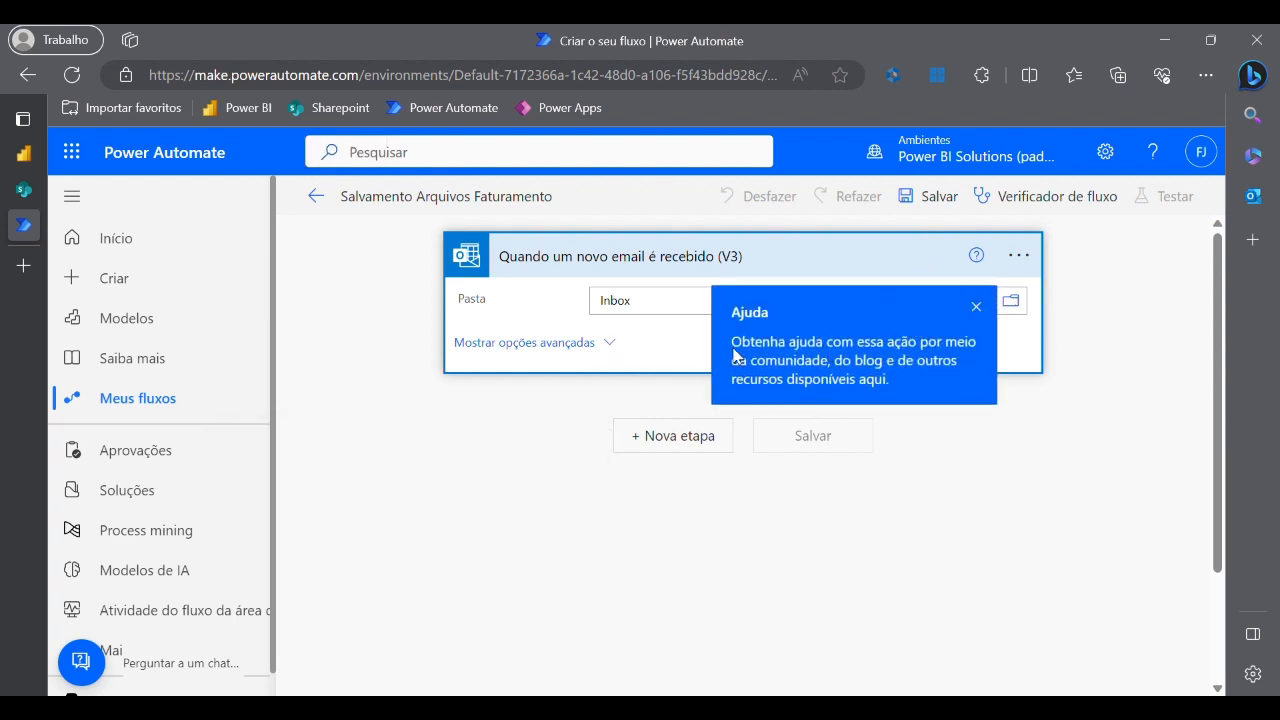
left_click(977, 306)
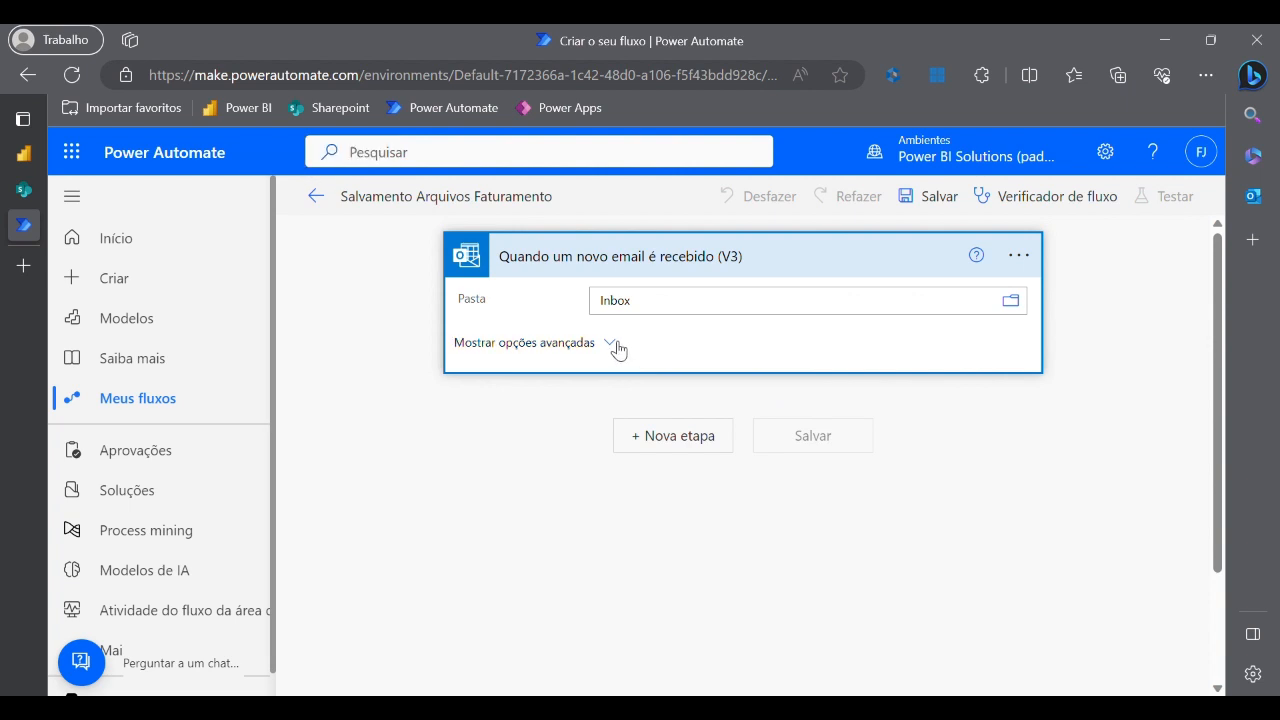
left_click(611, 343)
scroll(663, 383, "down", 2)
scroll(784, 457, "up", 2)
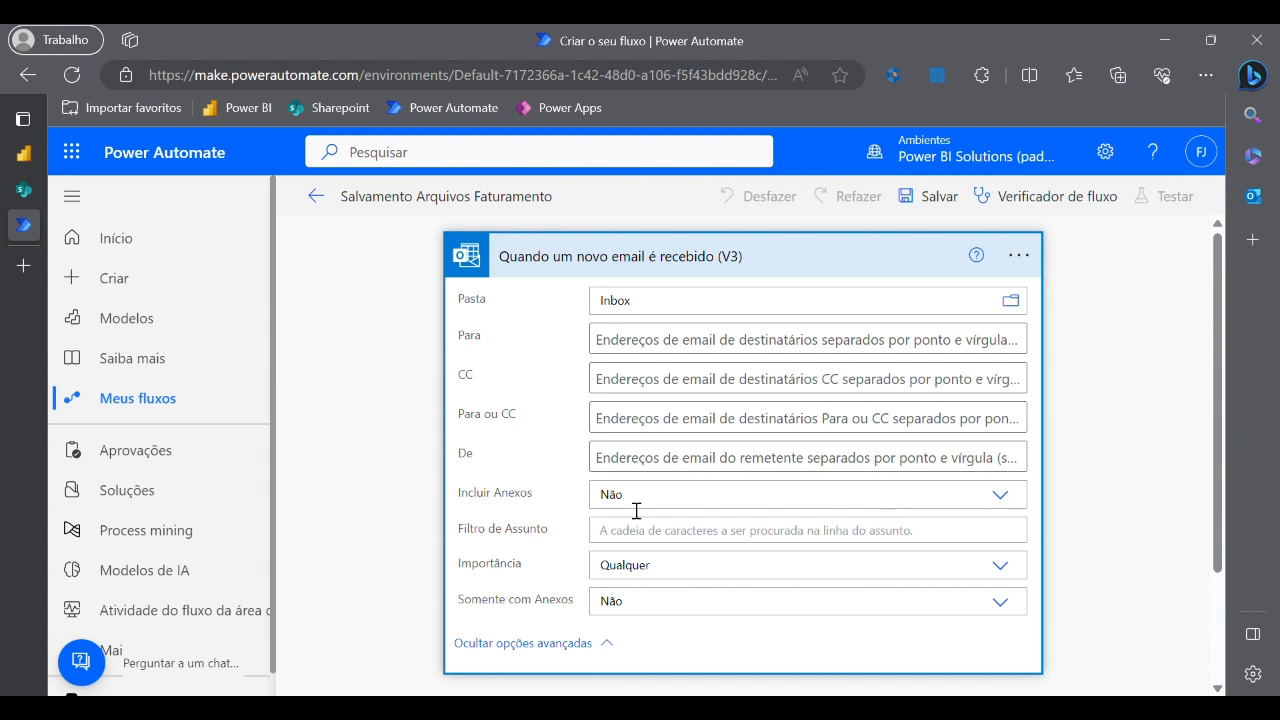
left_click(1008, 503)
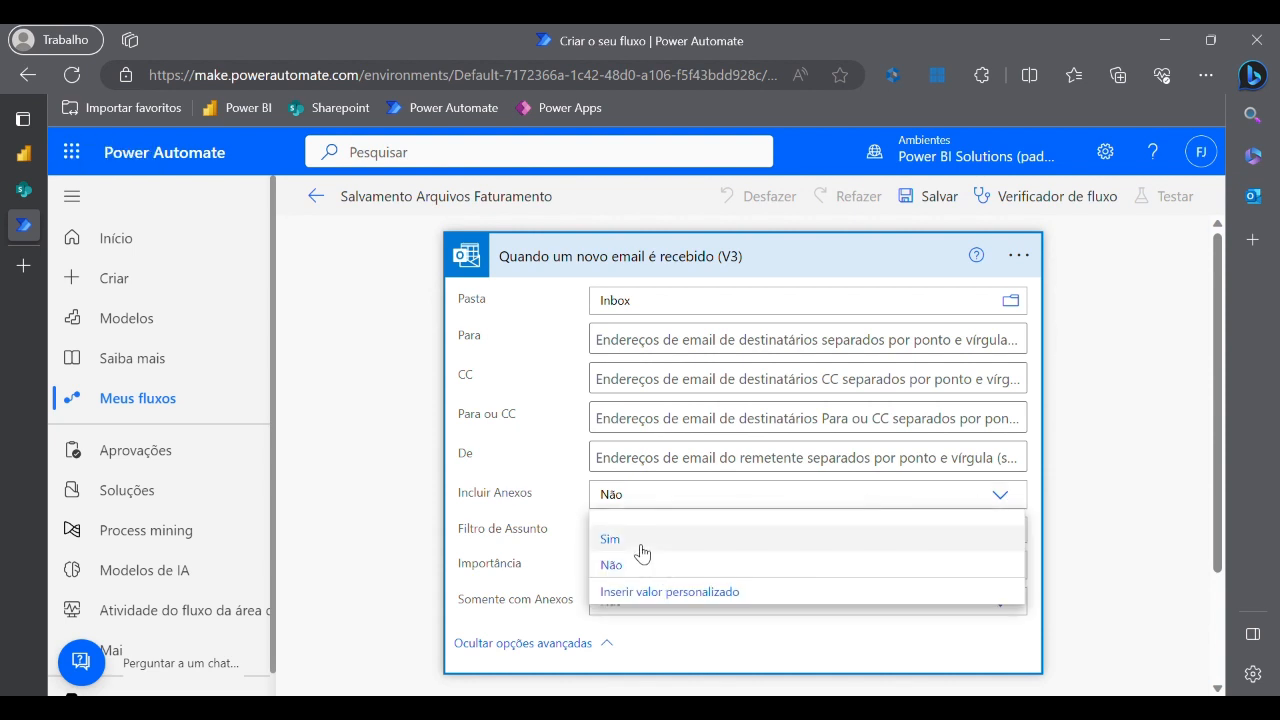
left_click(641, 540)
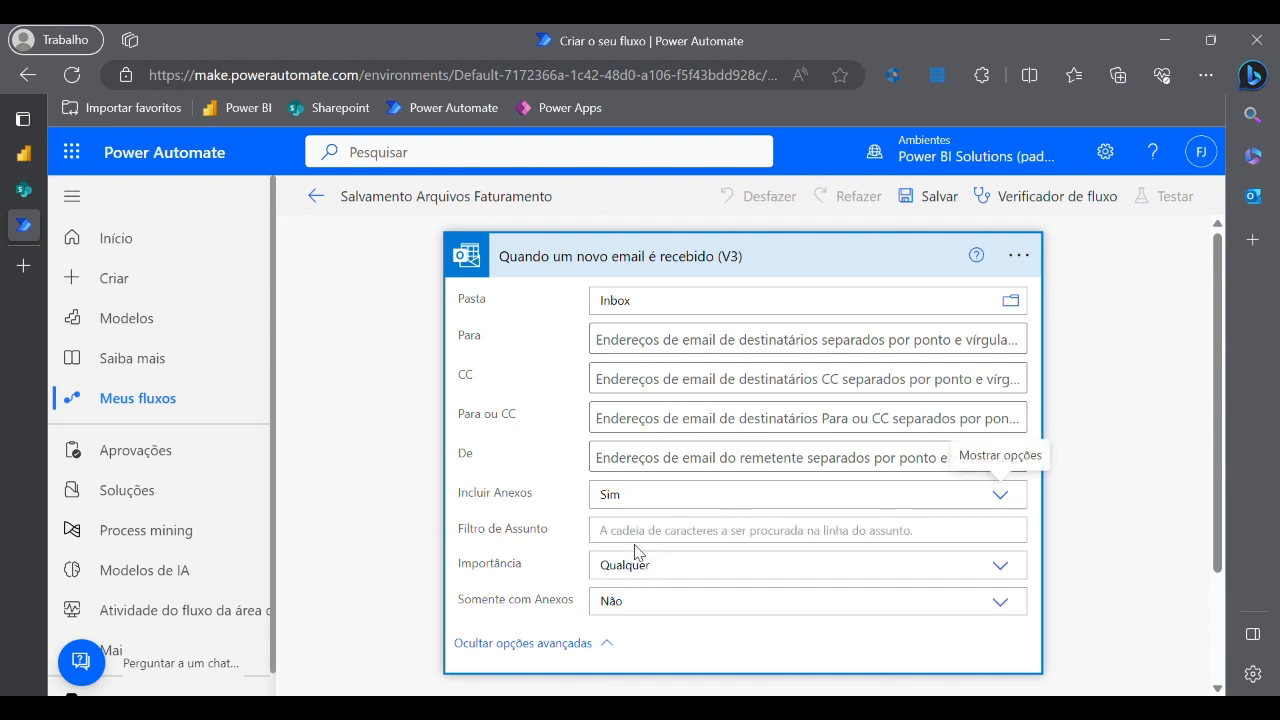
left_click(999, 603)
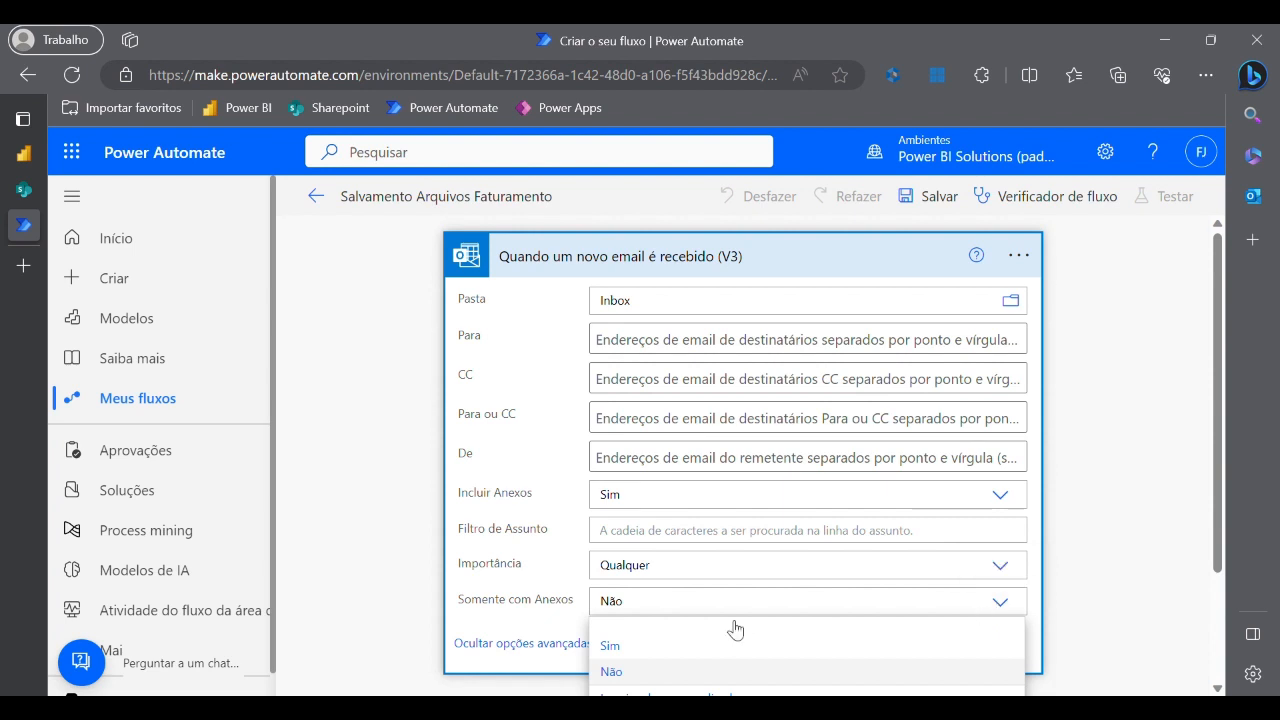
left_click(669, 656)
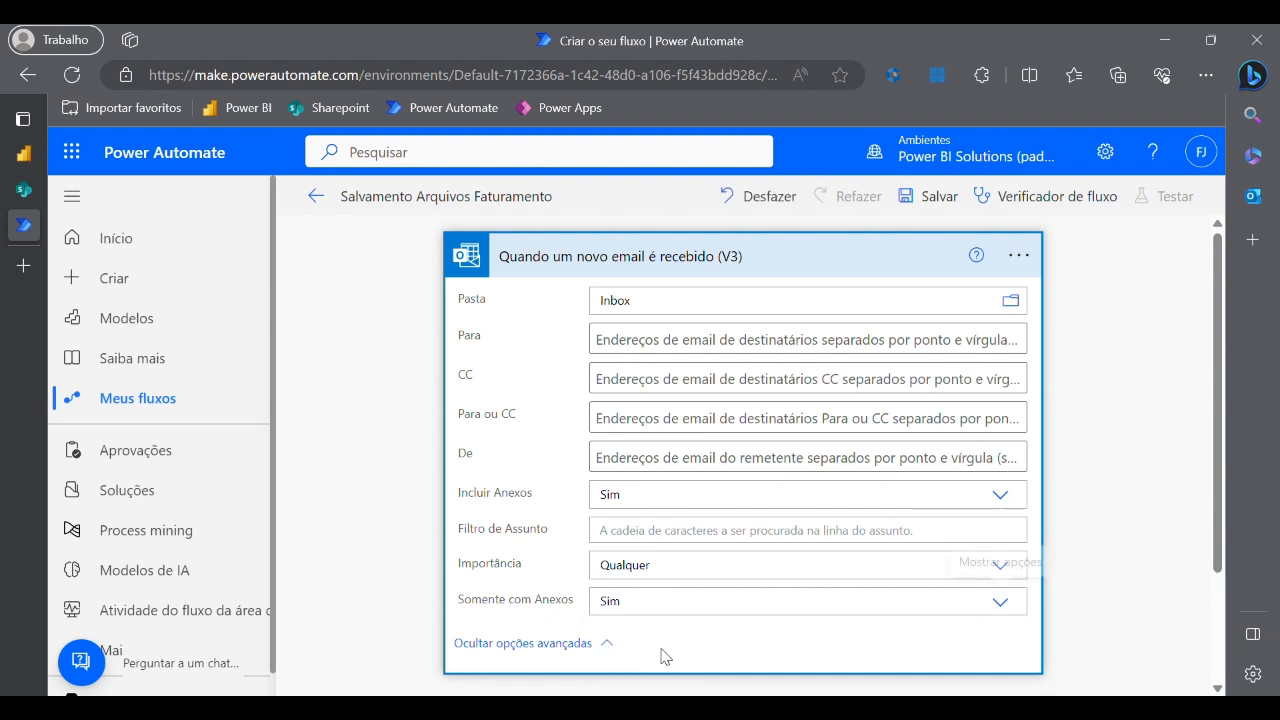
- Set the trigger's Filtro de Assunto to 'Faturamento Diário'
left_click(714, 543)
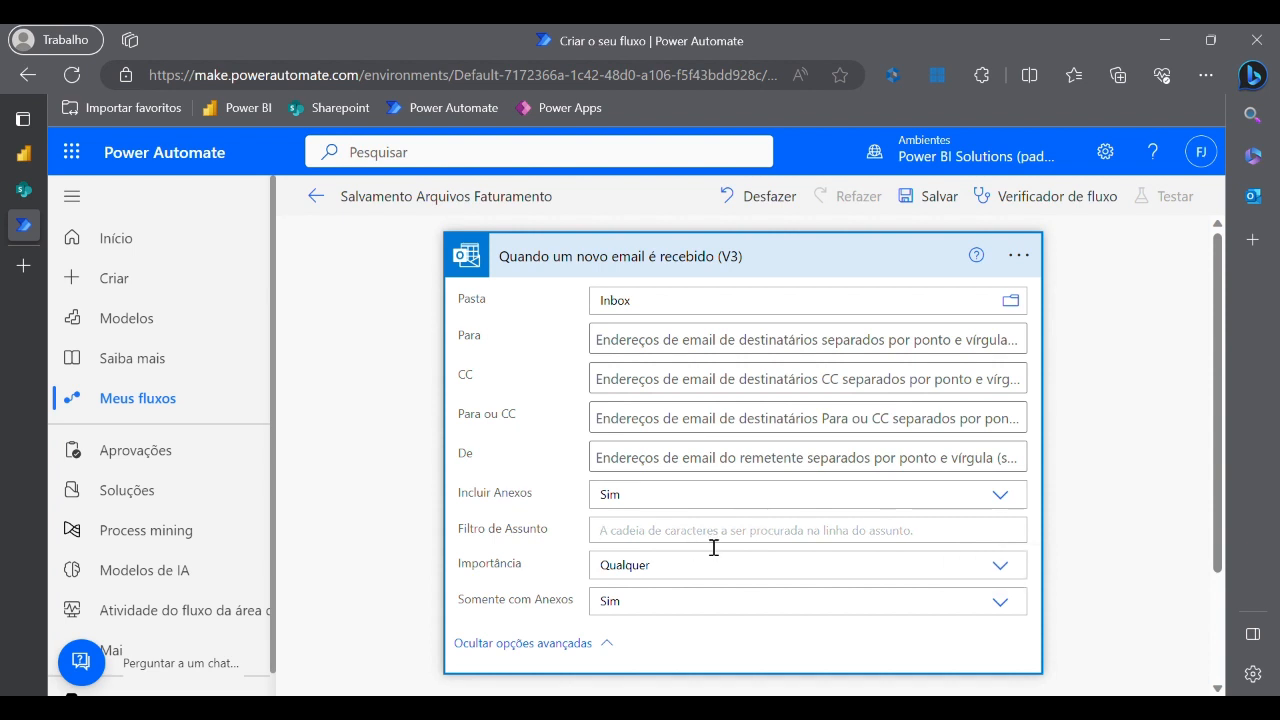
type("Faturament")
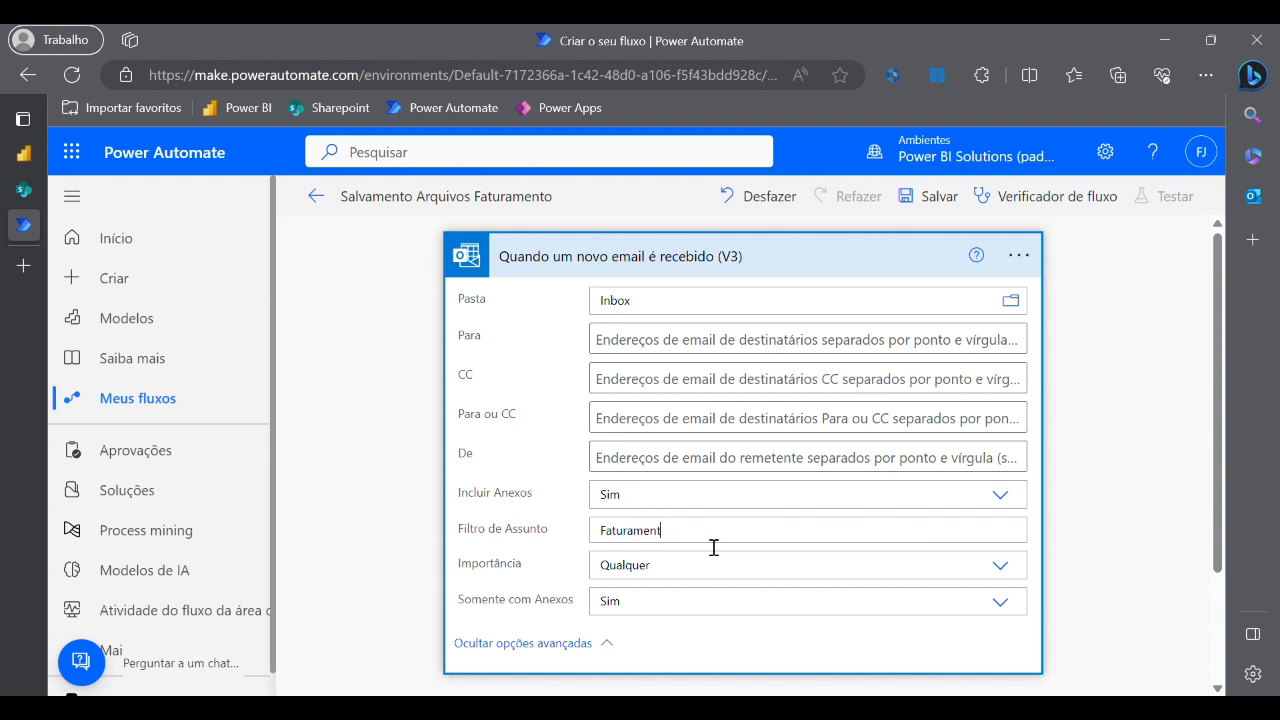
type("o Diário")
scroll(1063, 531, "down", 3)
left_click(1080, 519)
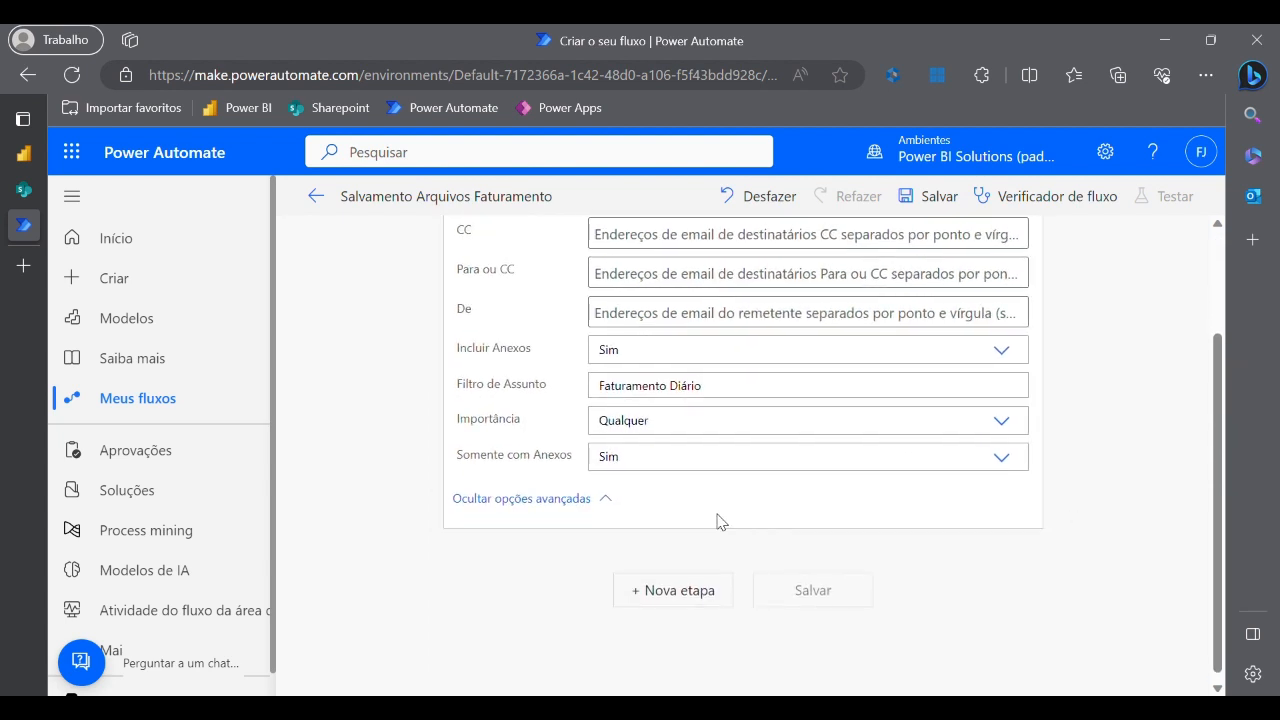
- Search 'variável' in a new step after the trigger and add Inicializar variável
left_click(680, 591)
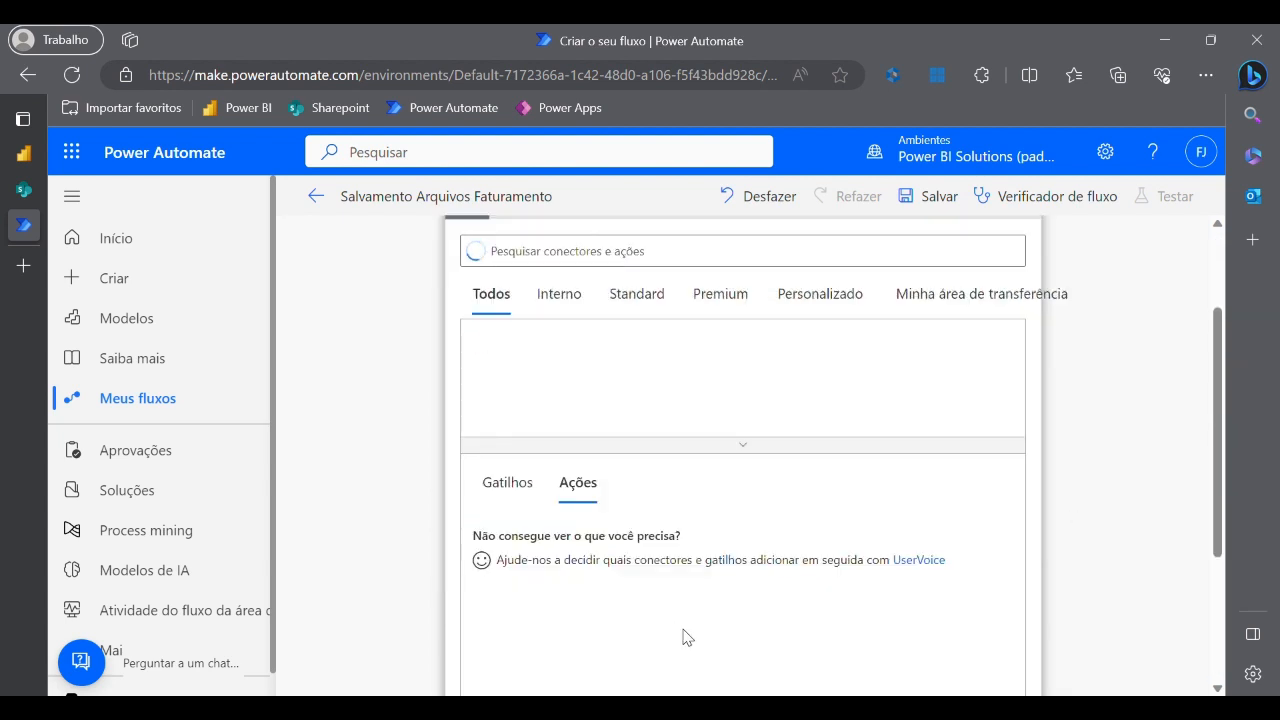
scroll(694, 637, "up", 3)
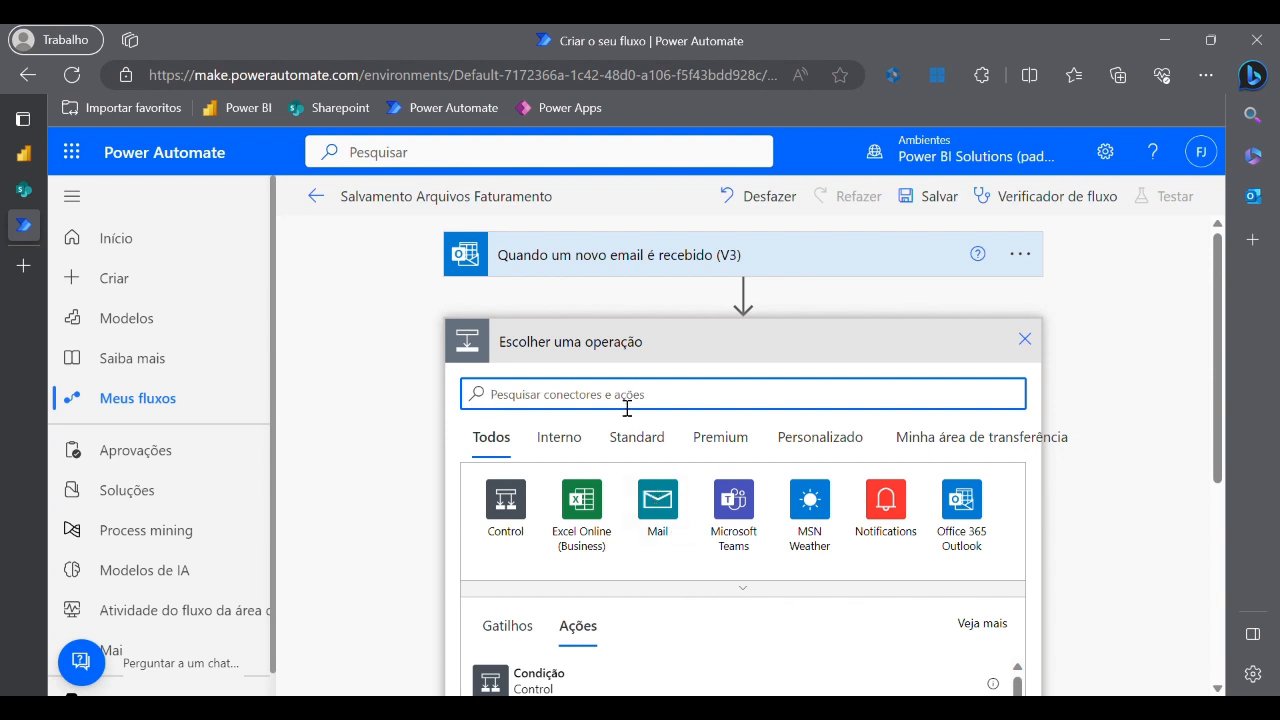
type("varia")
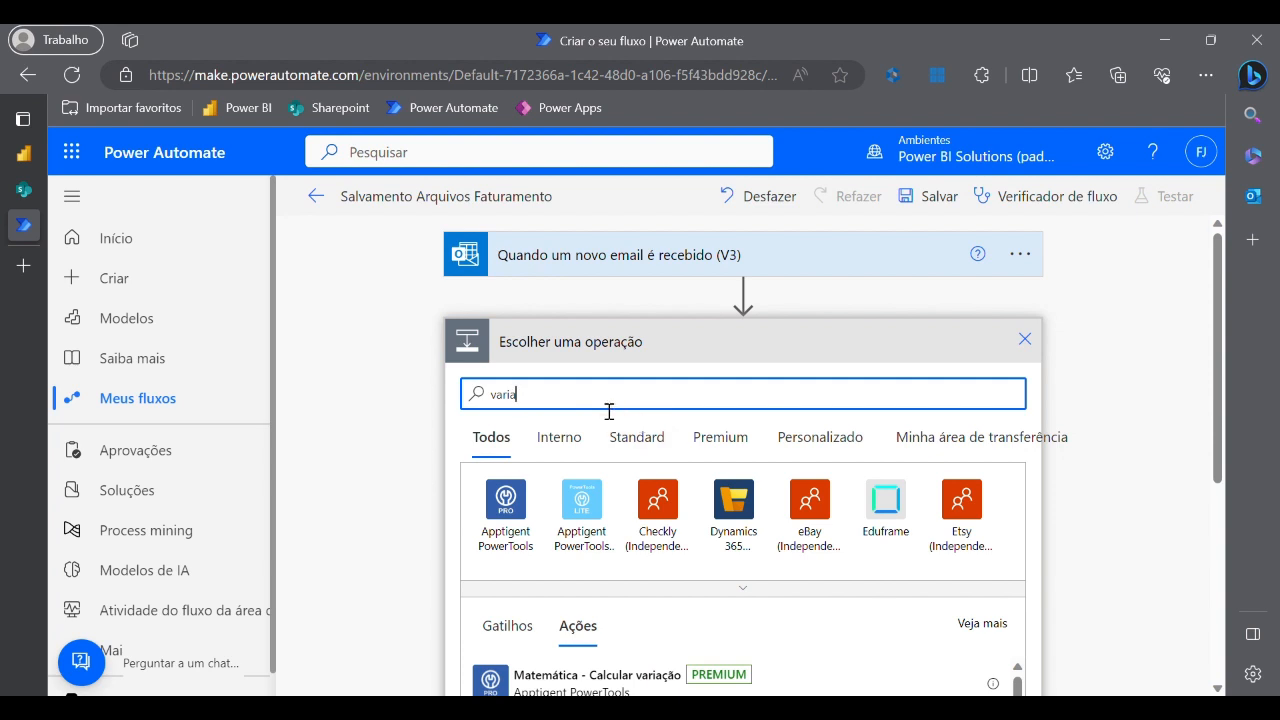
key("BackSpace")
type("áve")
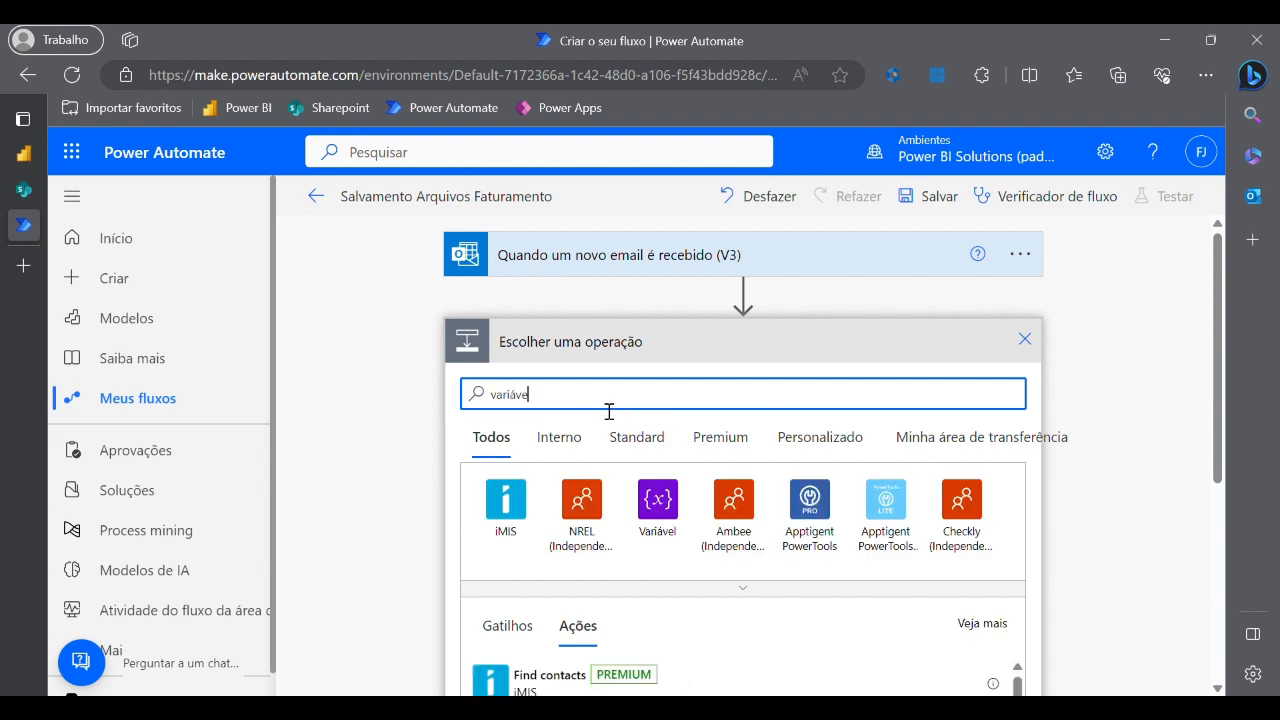
type("l")
left_click(505, 503)
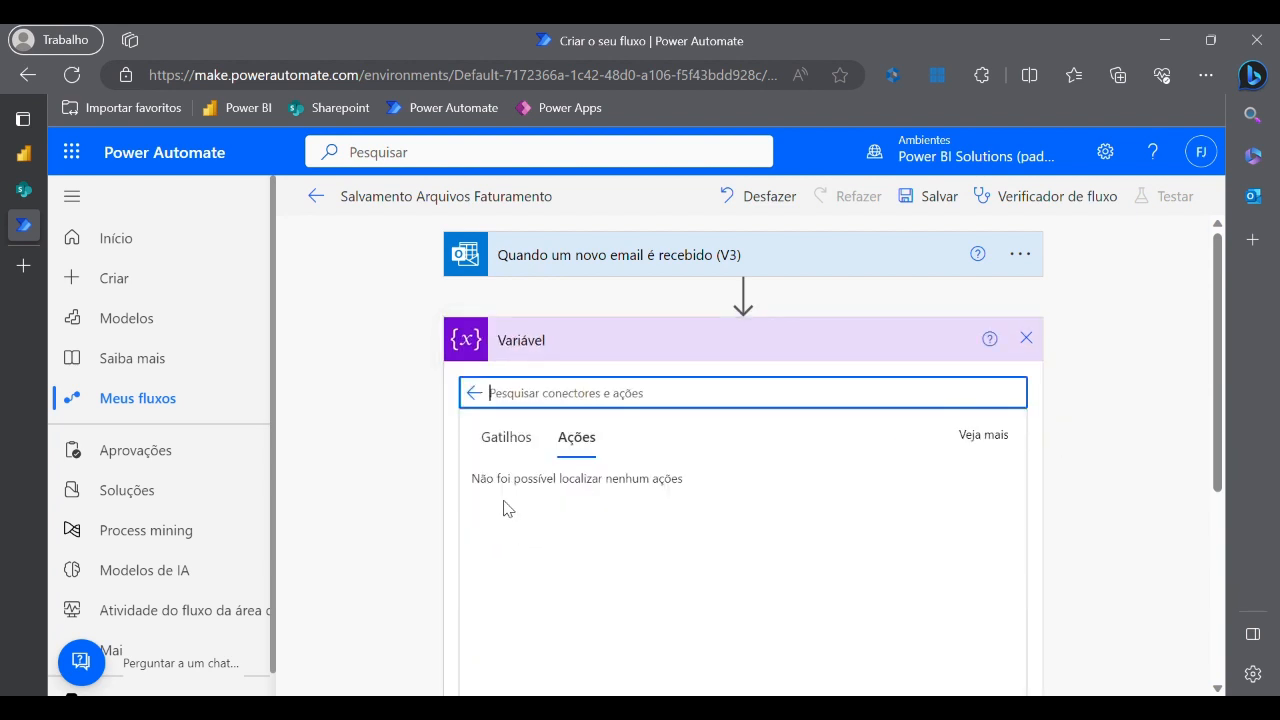
scroll(605, 567, "down", 2)
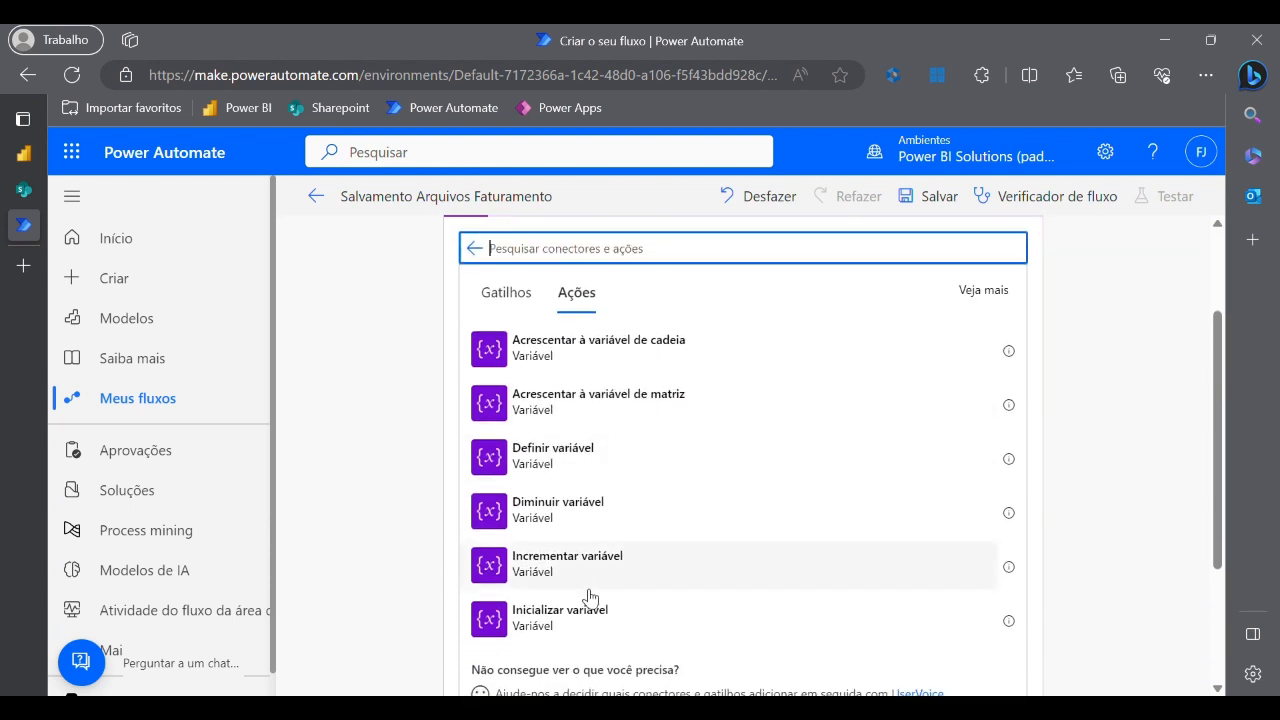
left_click(568, 624)
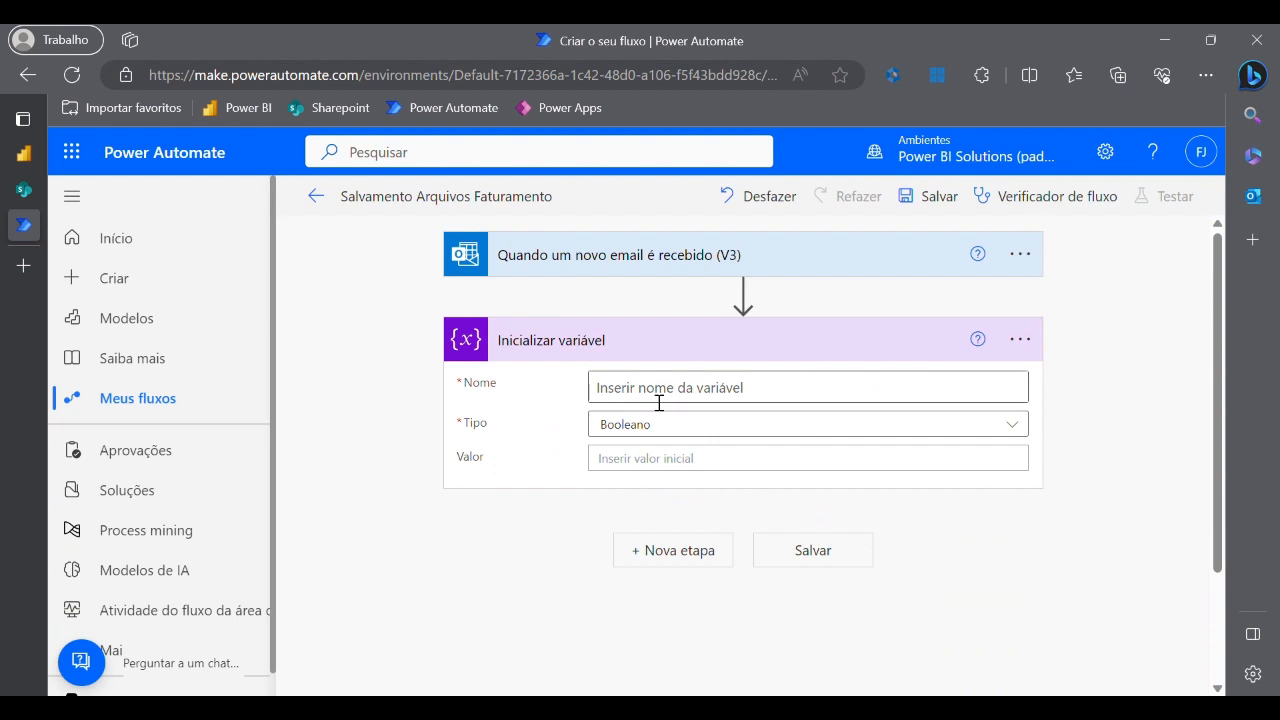
- Name the Booleano variable FiltroAplicado and set its value to the expression true
left_click(659, 402)
type("Filt")
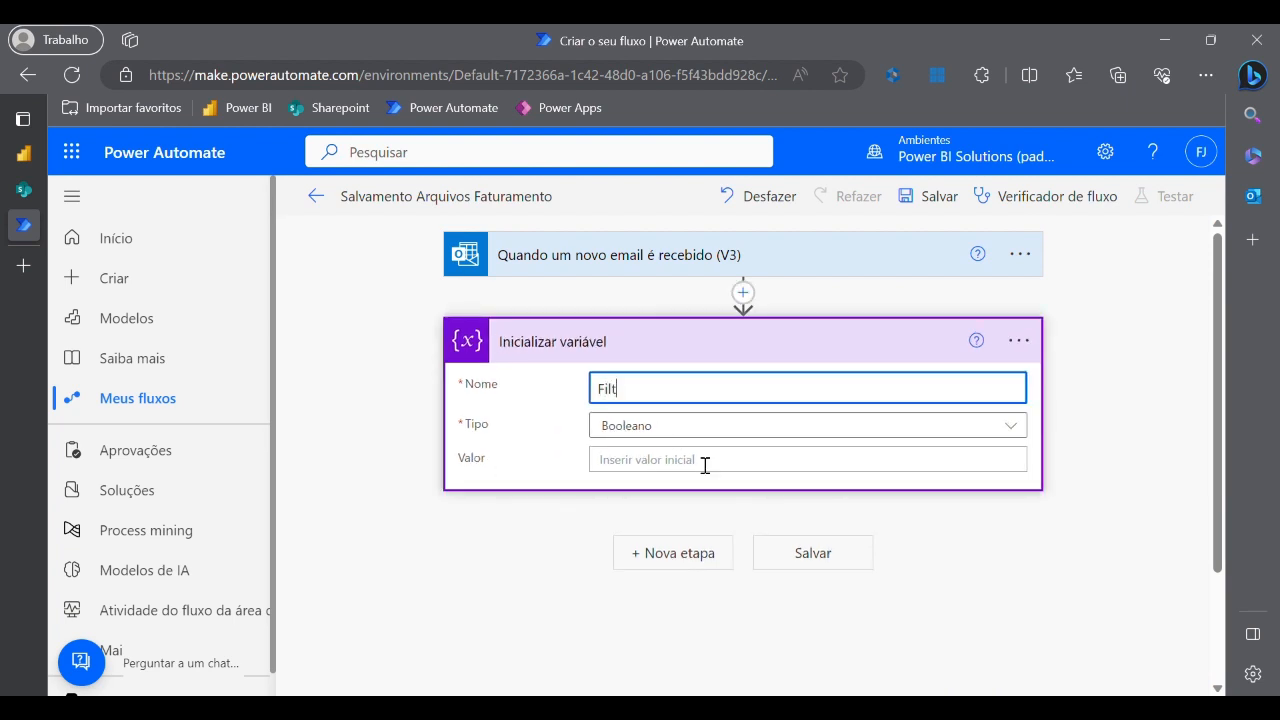
type("roAplicado")
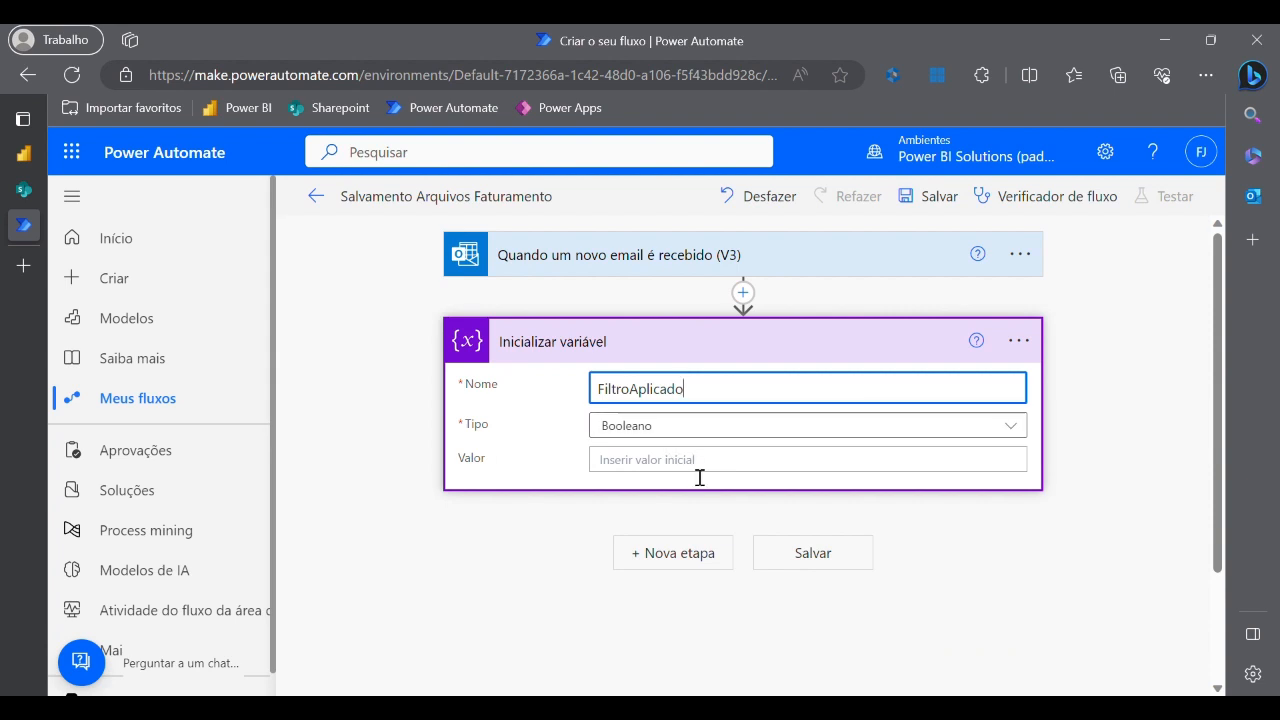
left_click(699, 462)
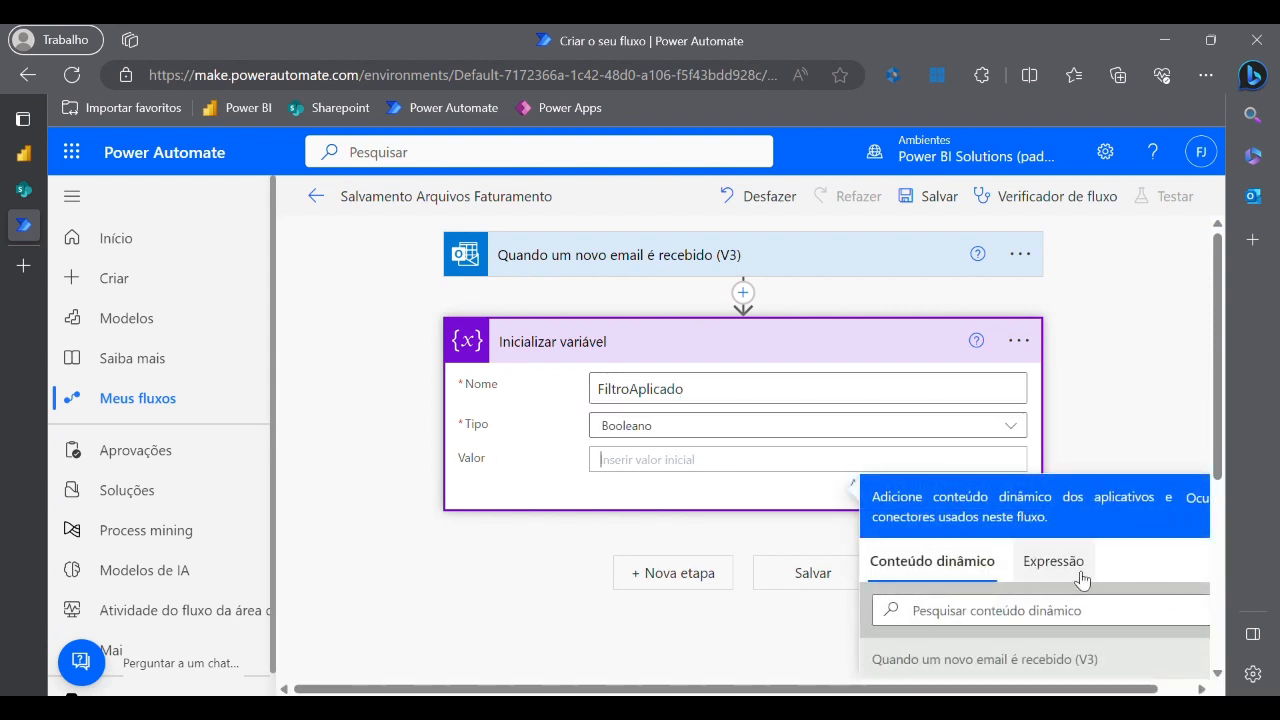
left_click(1080, 578)
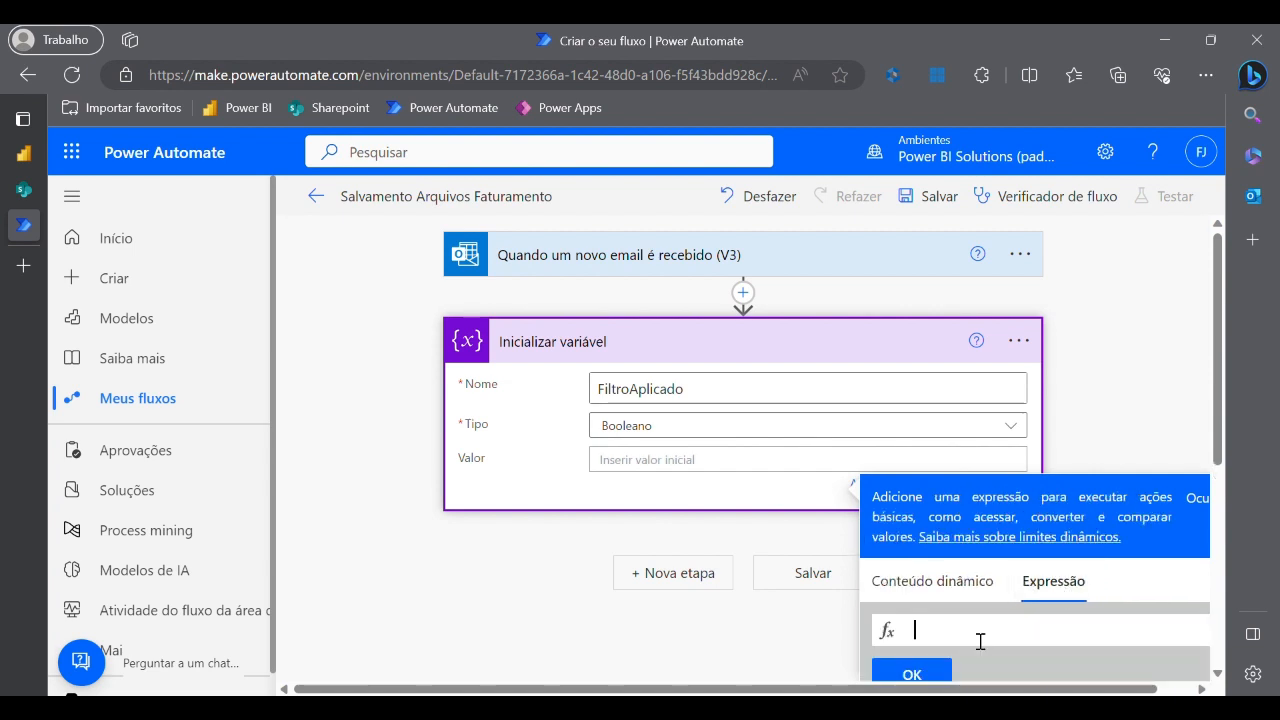
type("true")
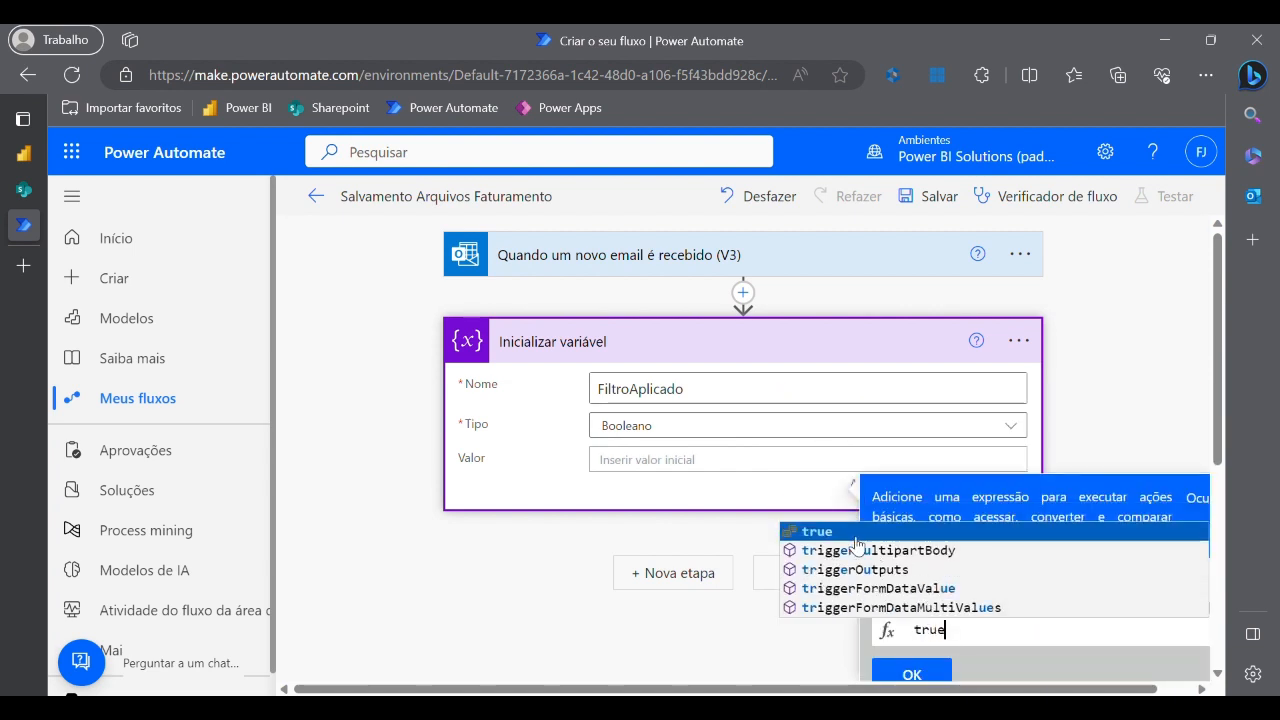
left_click(855, 535)
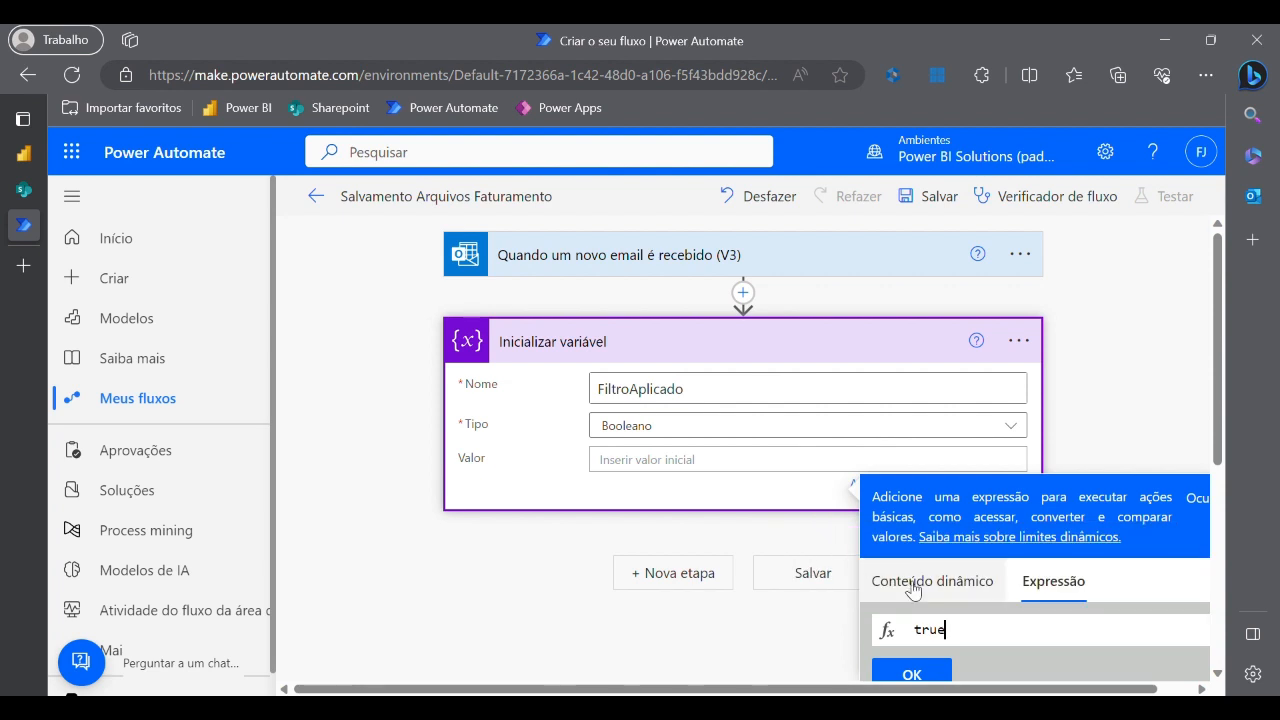
scroll(912, 590, "down", 2)
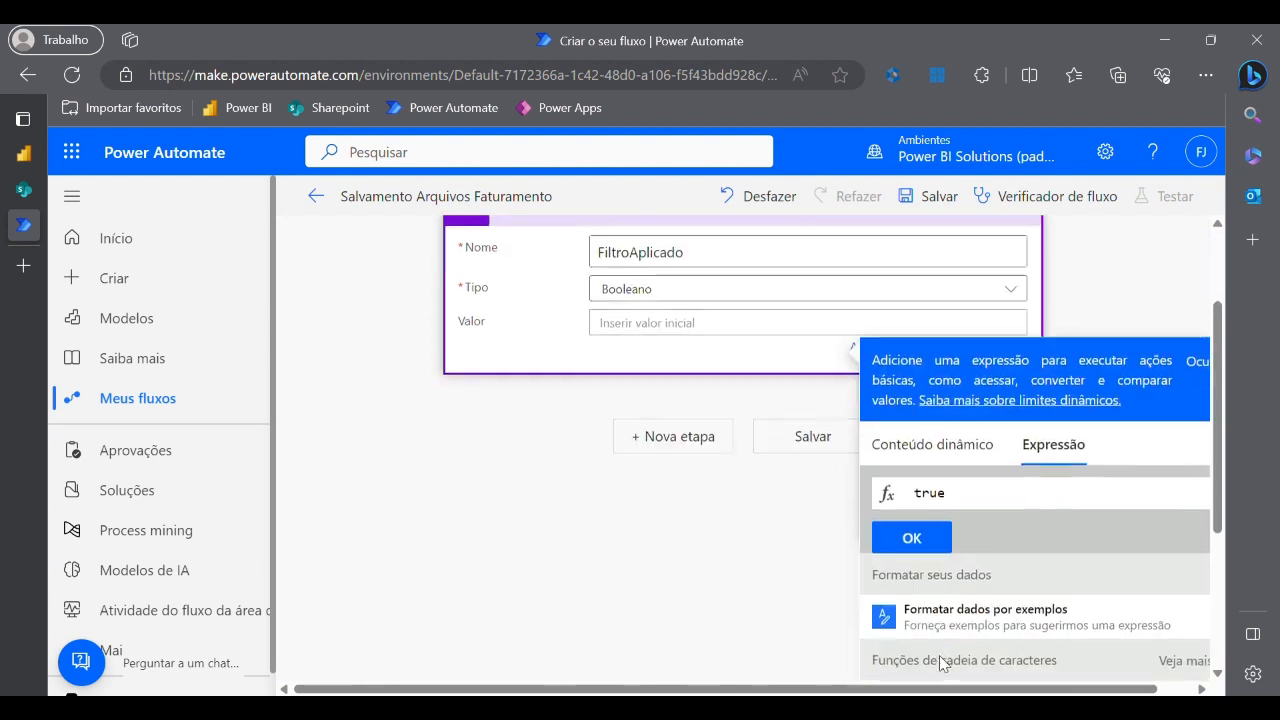
left_click(912, 536)
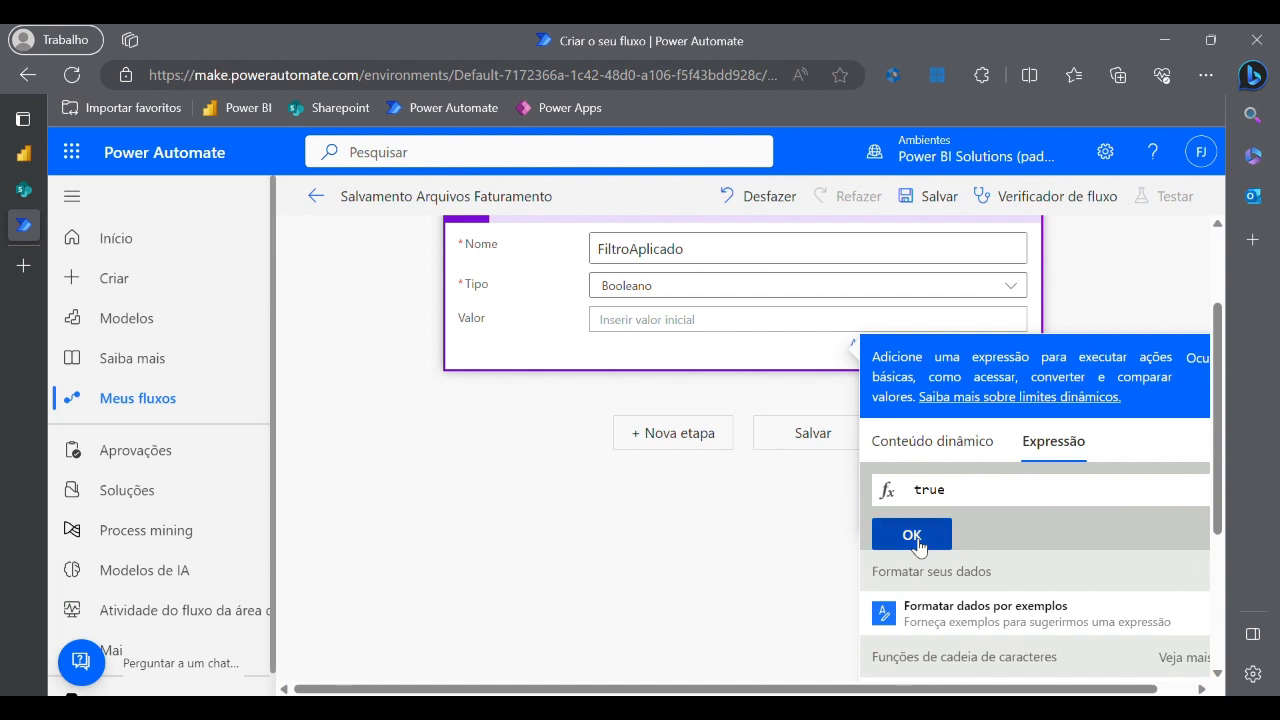
left_click(710, 563)
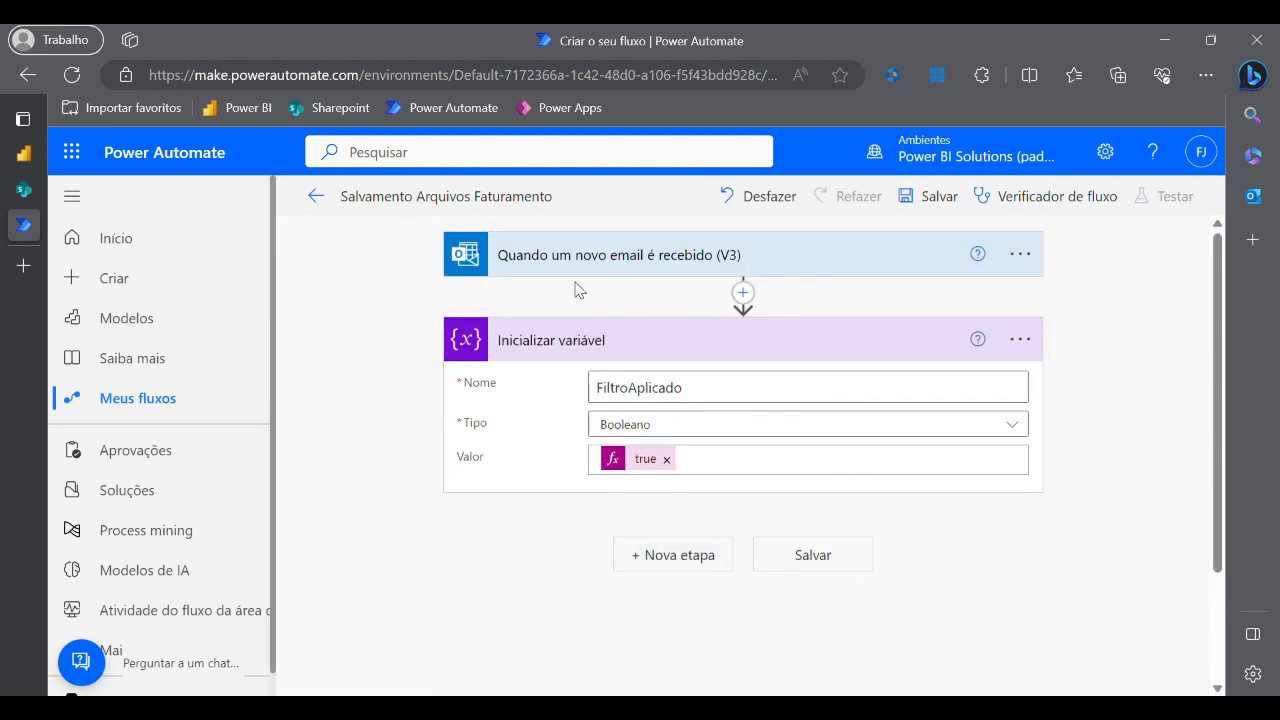
- Add a Condição step after the variable with FiltroAplicado as its left value
left_click(673, 556)
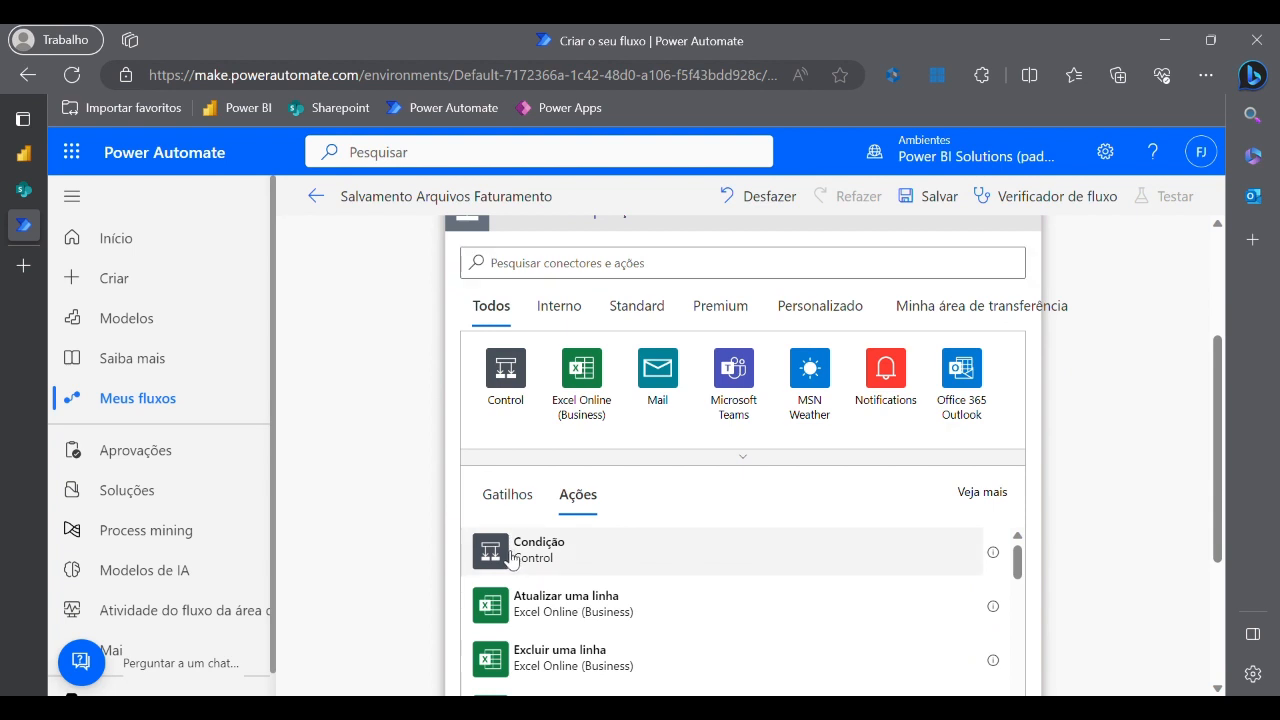
left_click(516, 563)
scroll(740, 530, "up", 2)
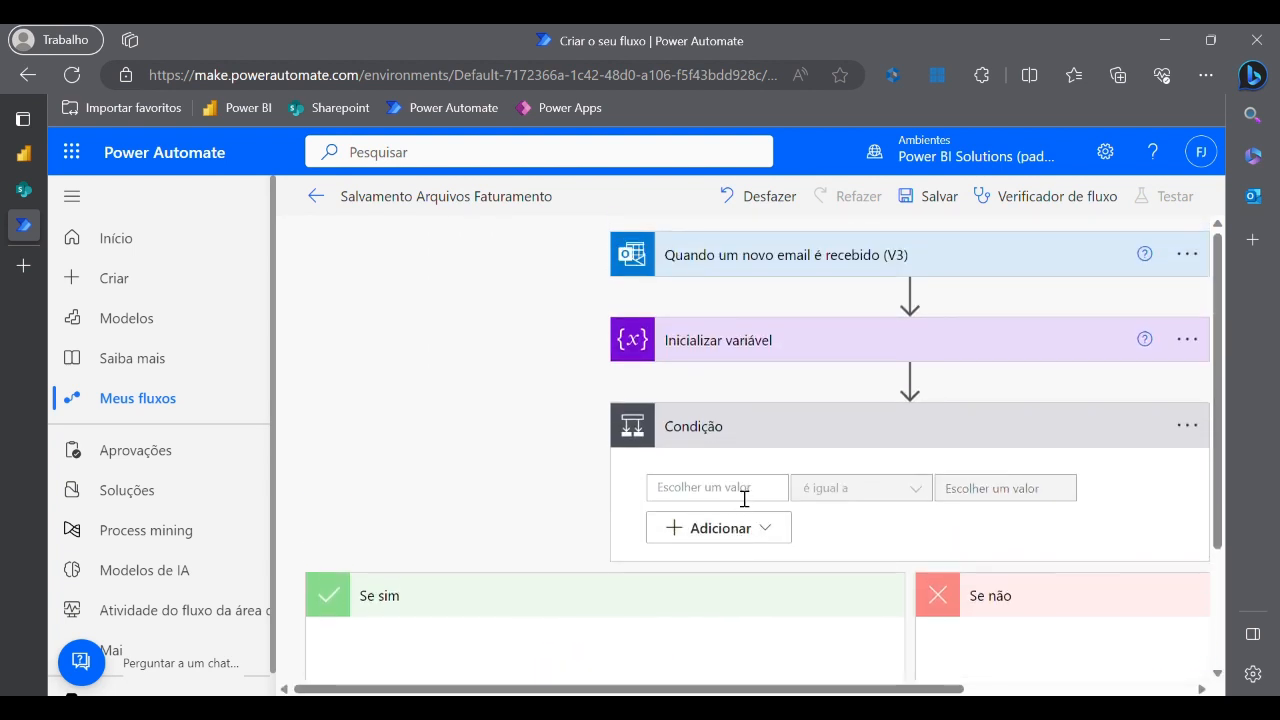
left_click(744, 494)
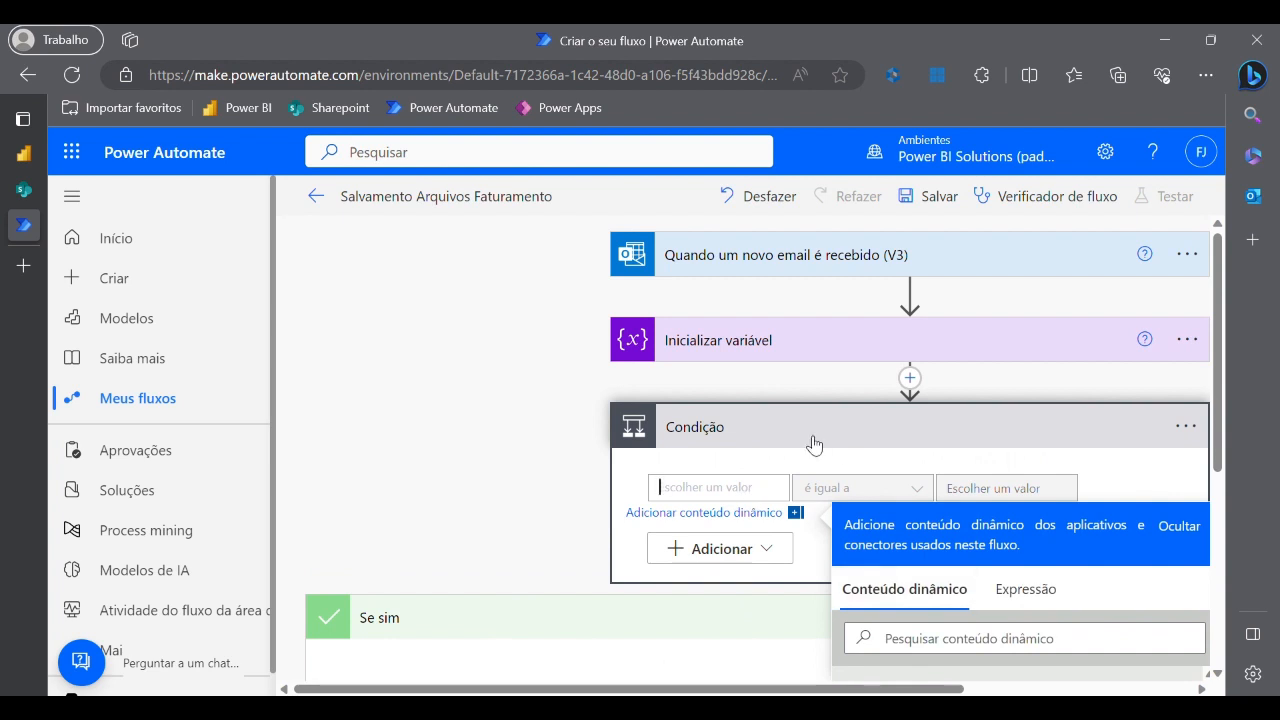
scroll(814, 444, "down", 2)
scroll(900, 543, "down", 1)
scroll(902, 554, "up", 1)
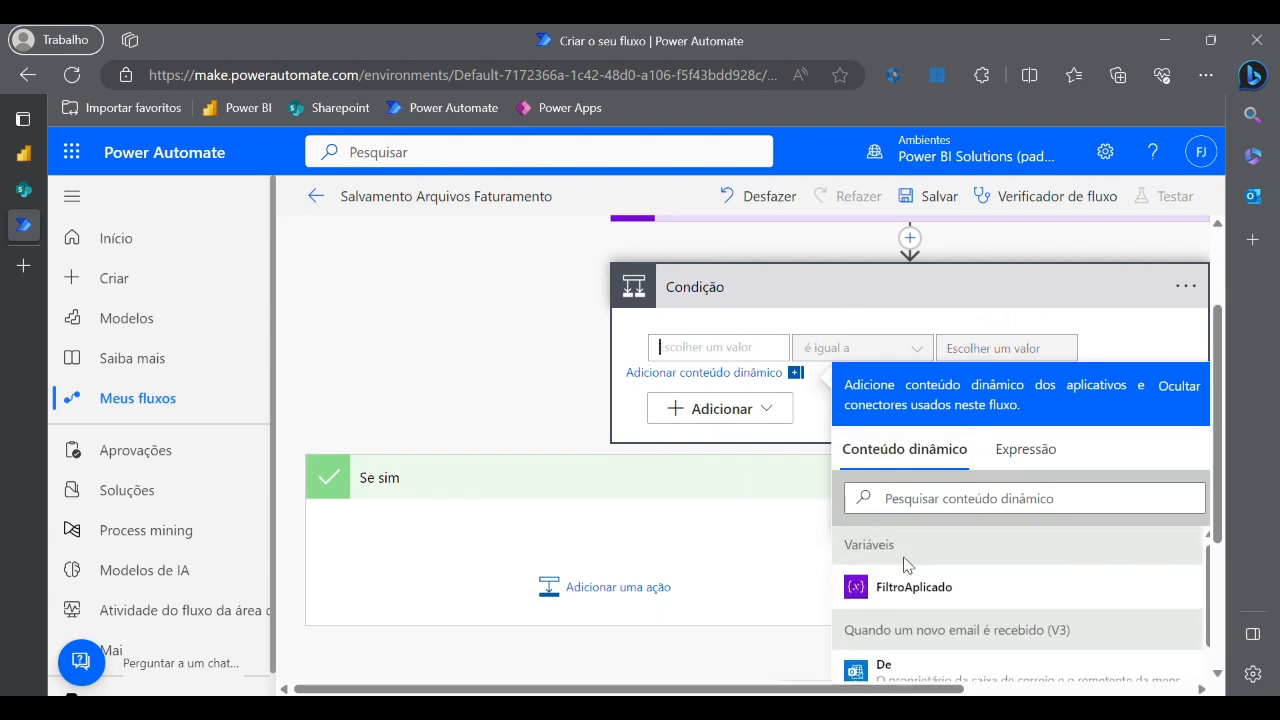
left_click(910, 592)
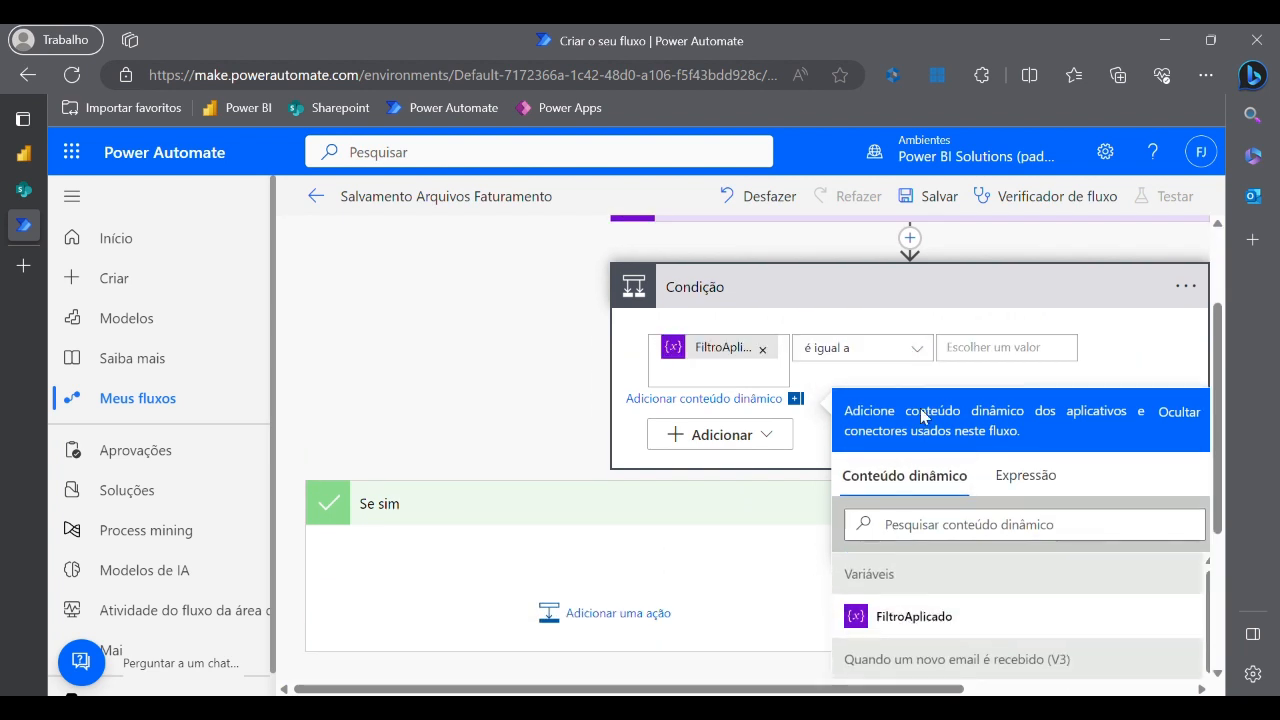
- Replace the plain-text comparison value with the expression true
left_click(985, 350)
type("true")
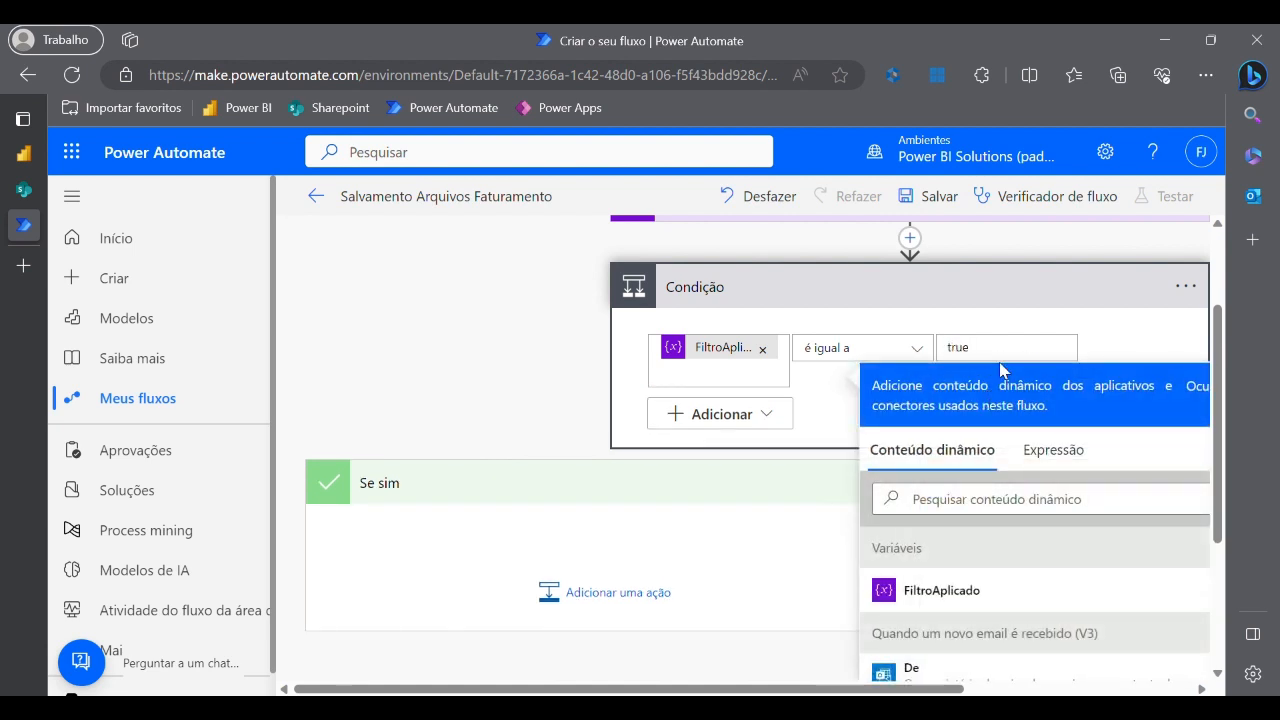
double_click(1013, 360)
key("BackSpace")
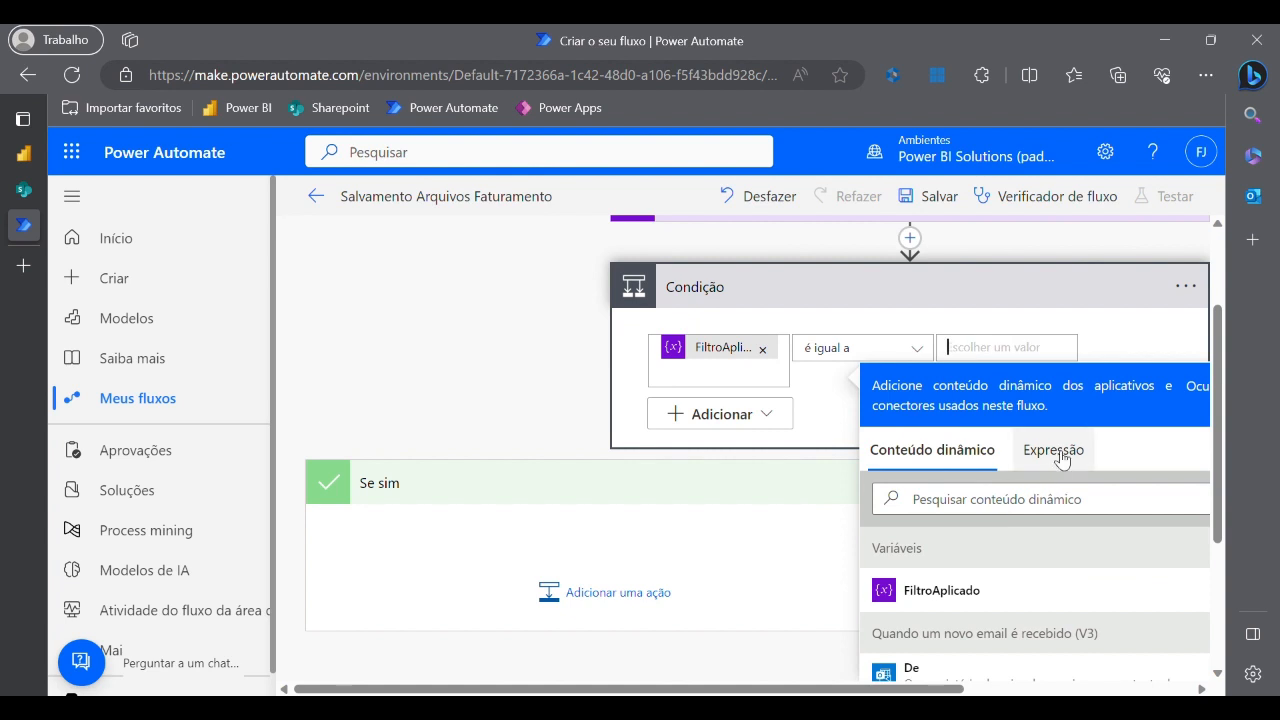
left_click(1060, 458)
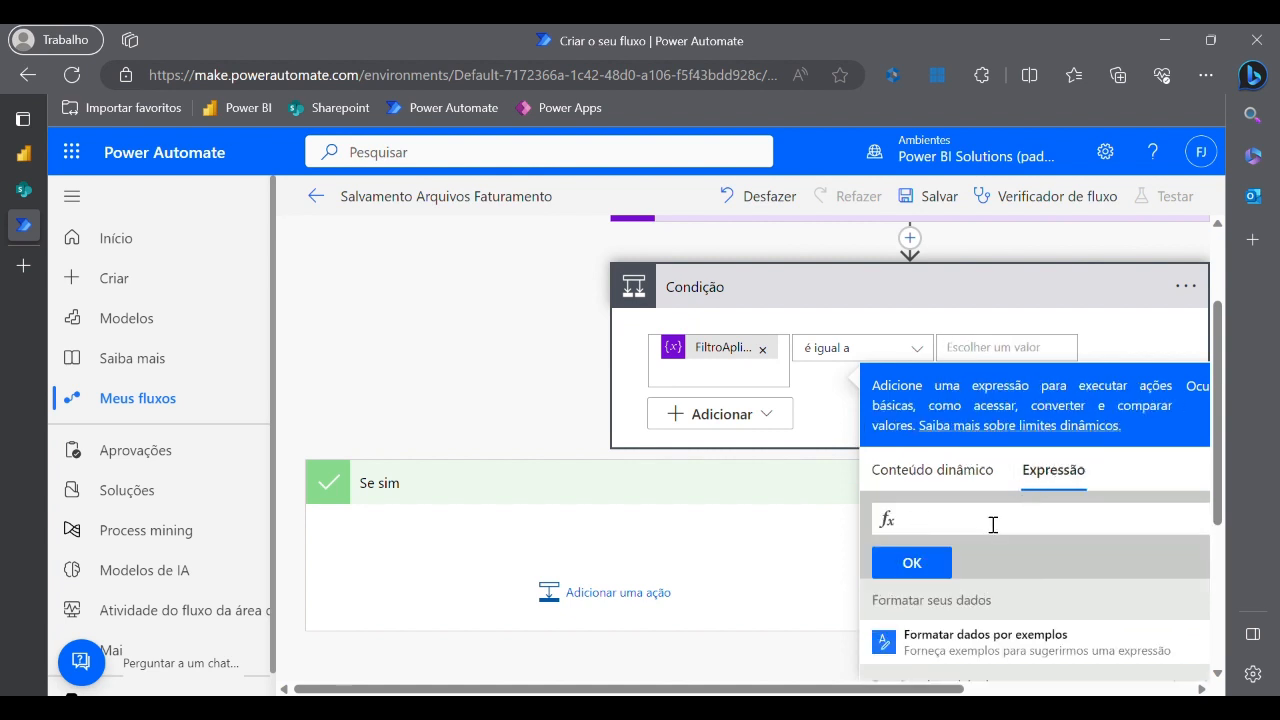
type("true")
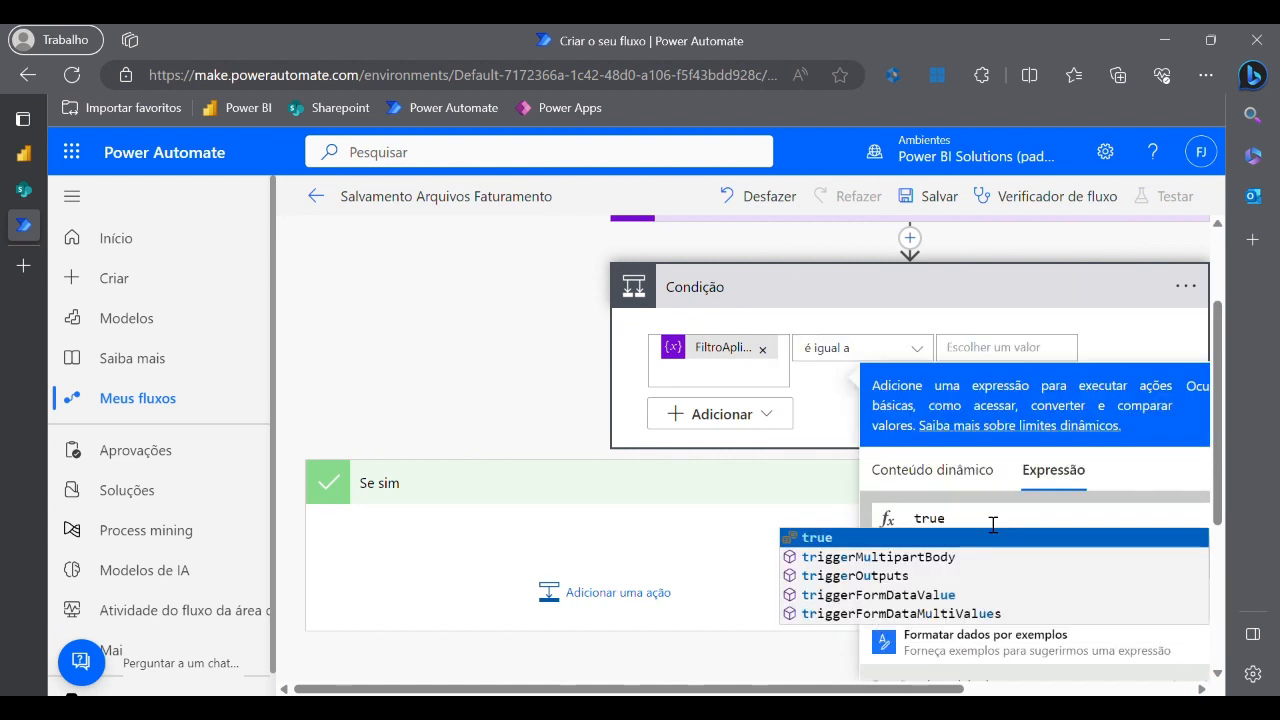
left_click(883, 546)
left_click(915, 562)
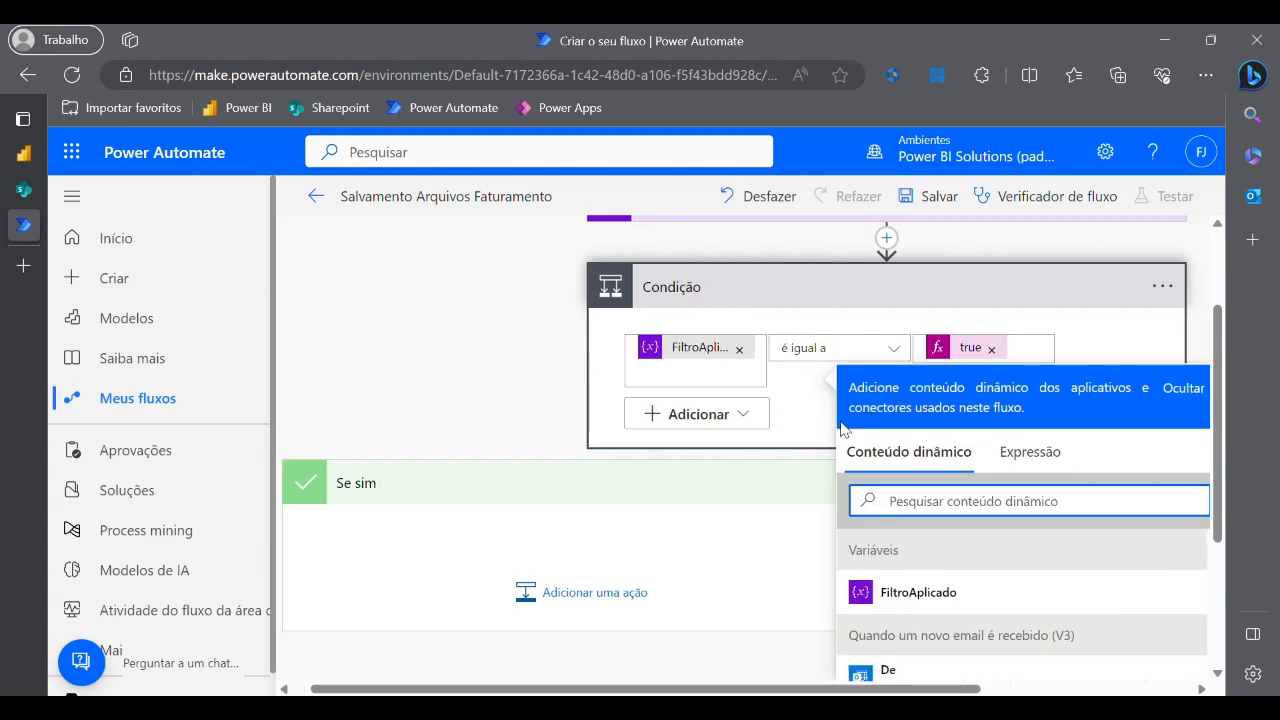
scroll(824, 433, "up", 1)
scroll(824, 433, "up", 1)
scroll(824, 433, "down", 2)
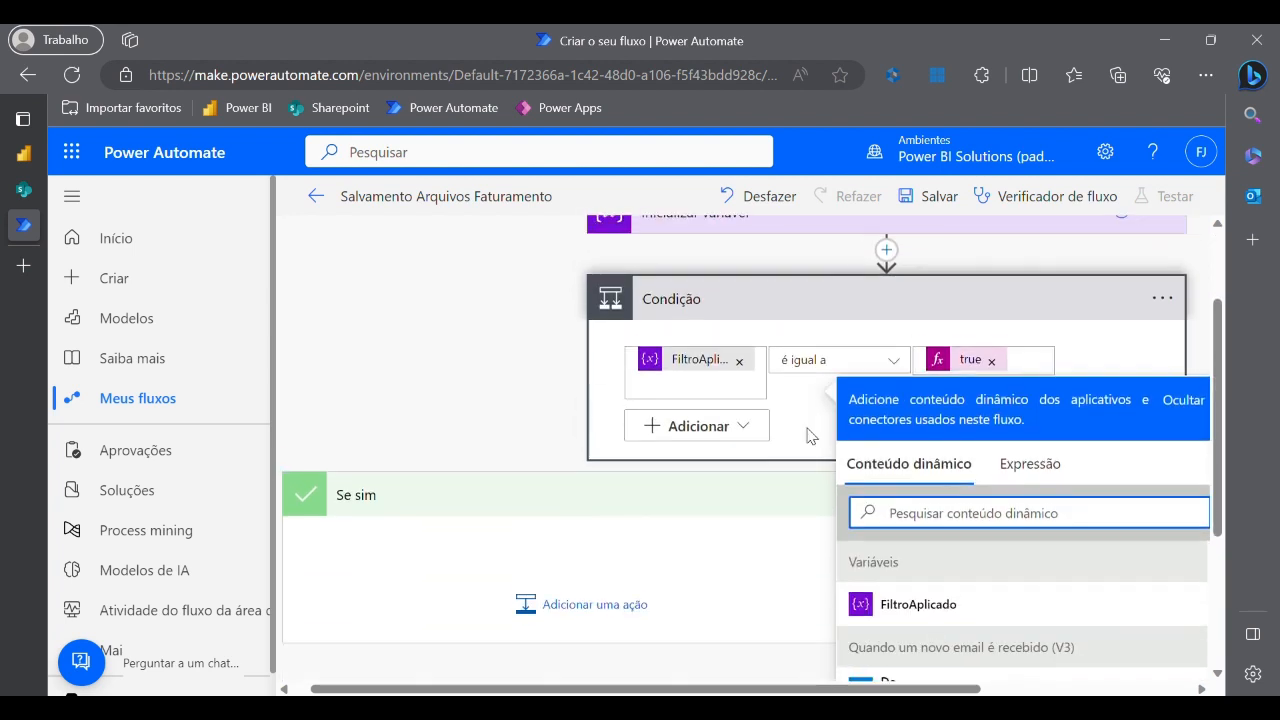
left_click(542, 434)
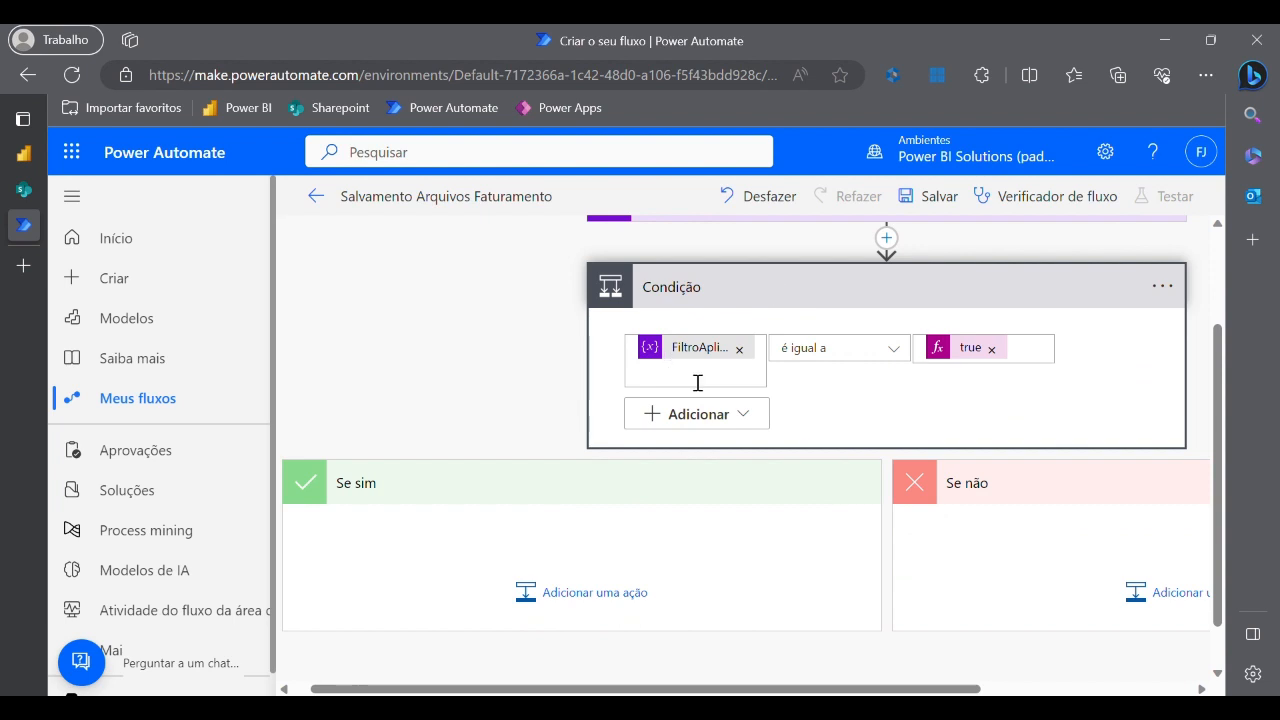
scroll(630, 578, "down", 1)
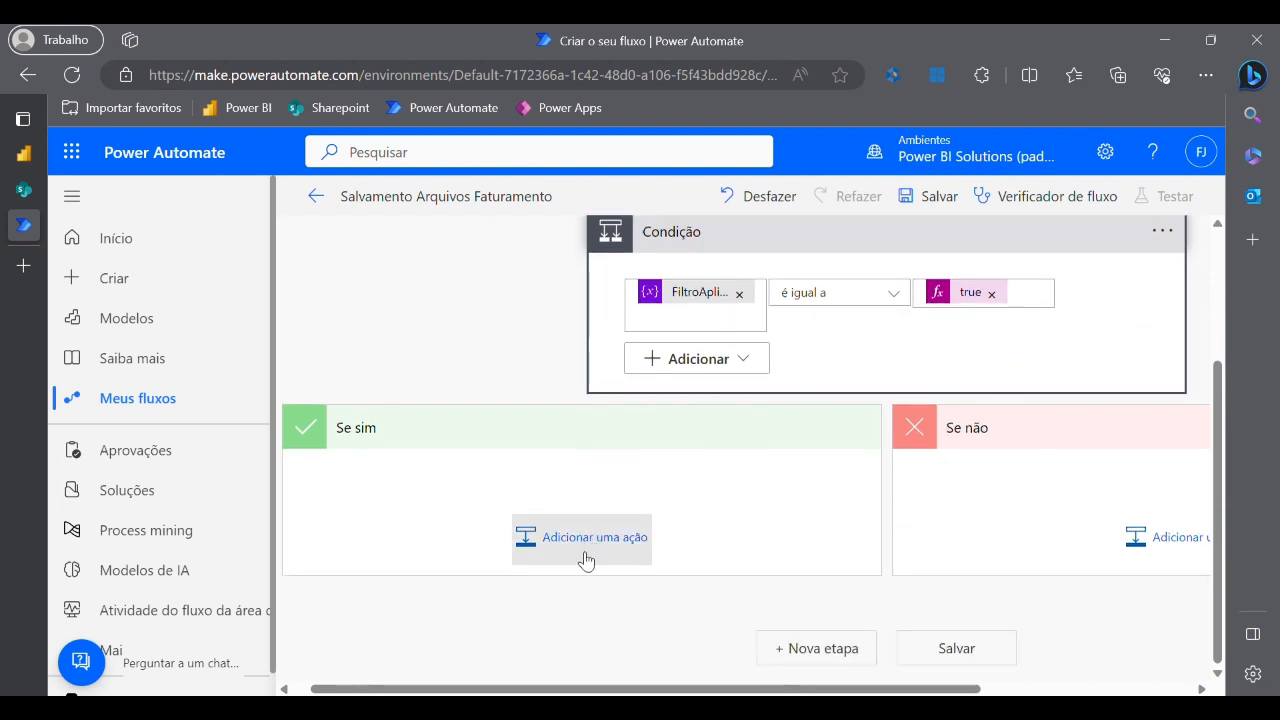
scroll(617, 553, "up", 3)
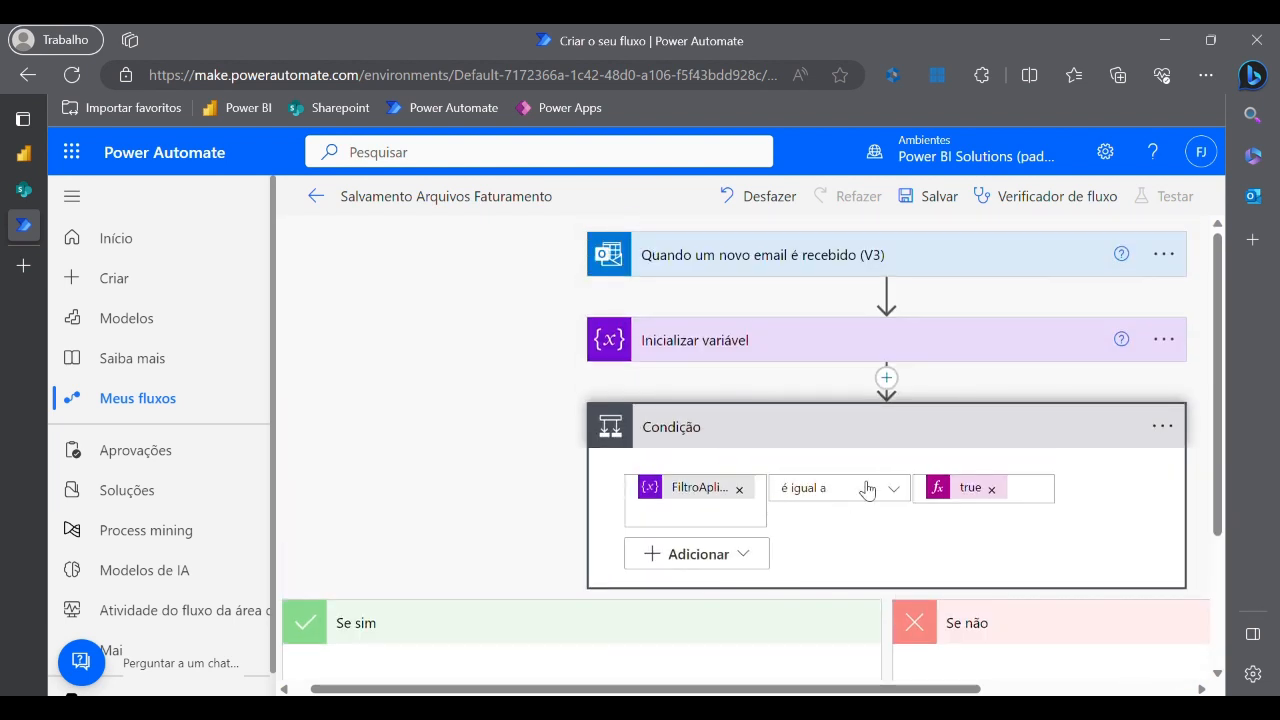
scroll(829, 446, "down", 3)
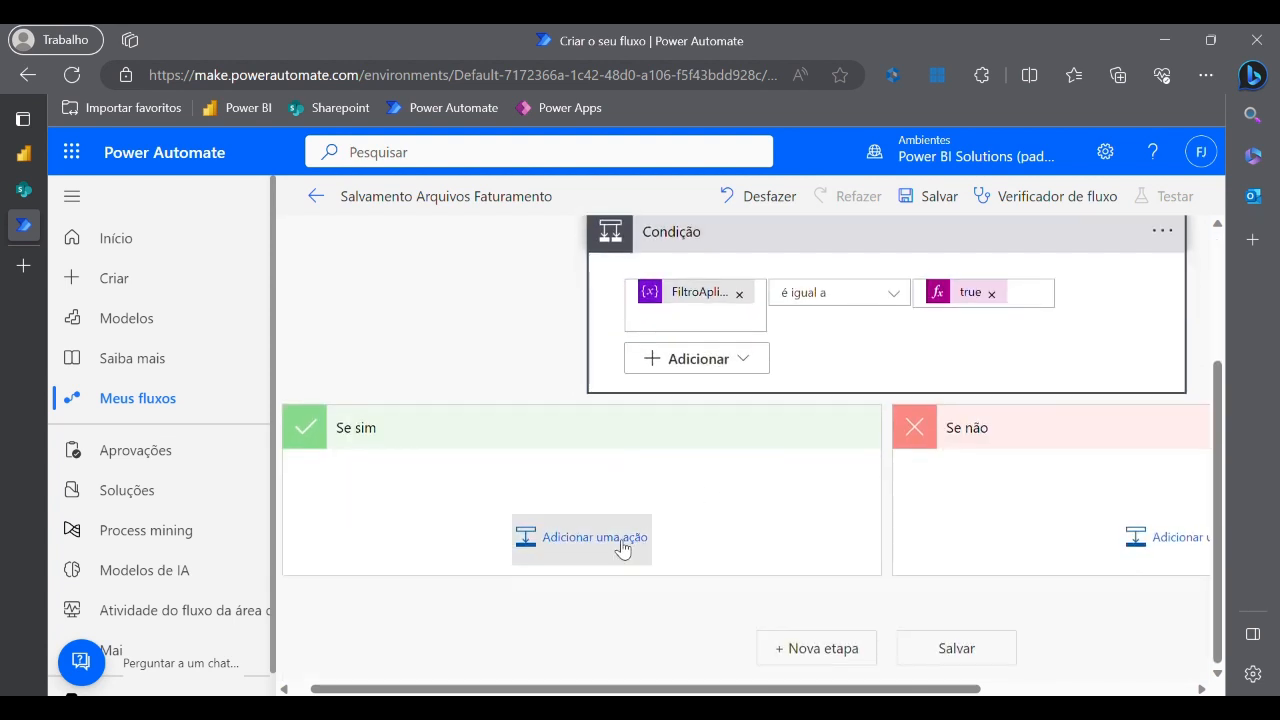
scroll(622, 548, "up", 3)
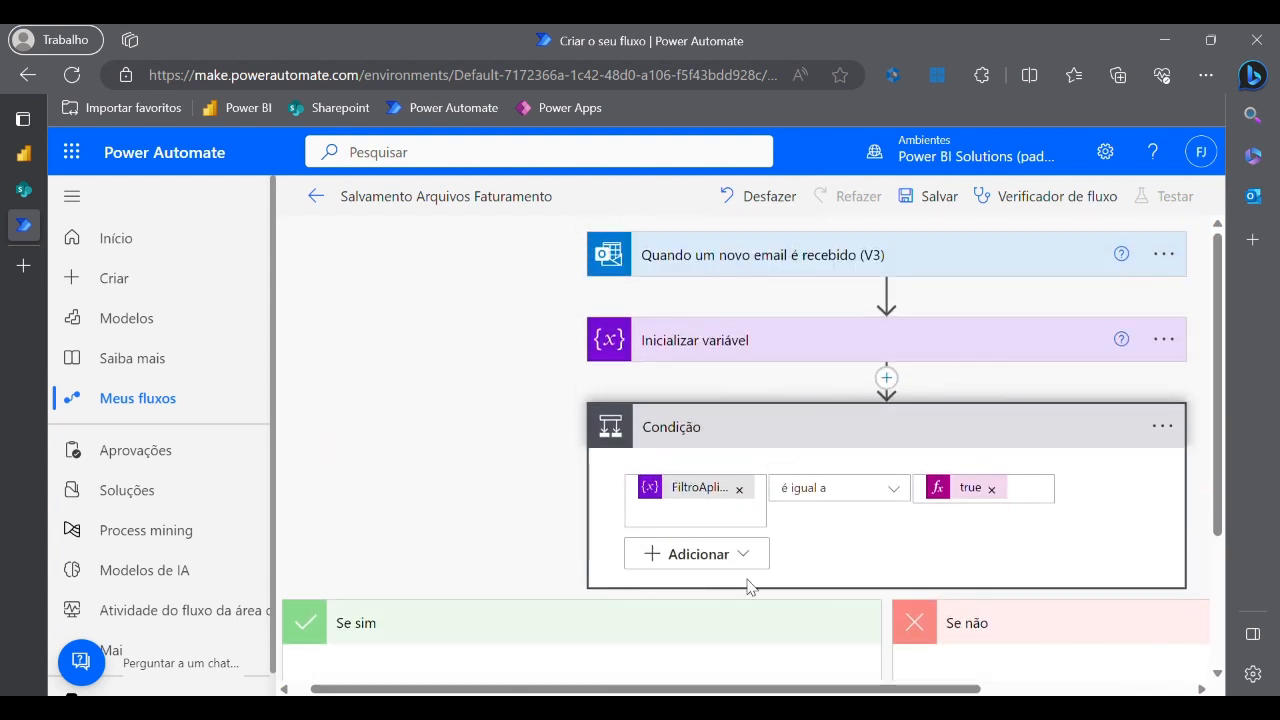
mouse_move(864, 287)
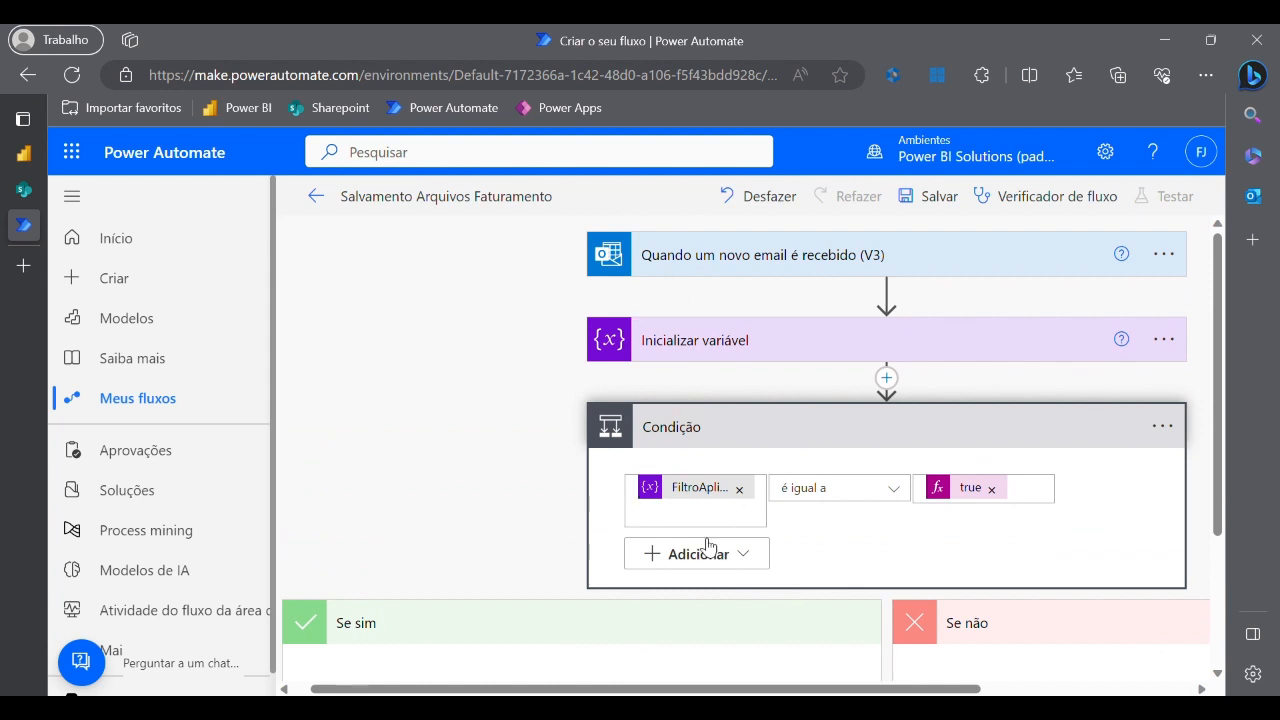
mouse_move(1110, 313)
scroll(566, 517, "down", 2)
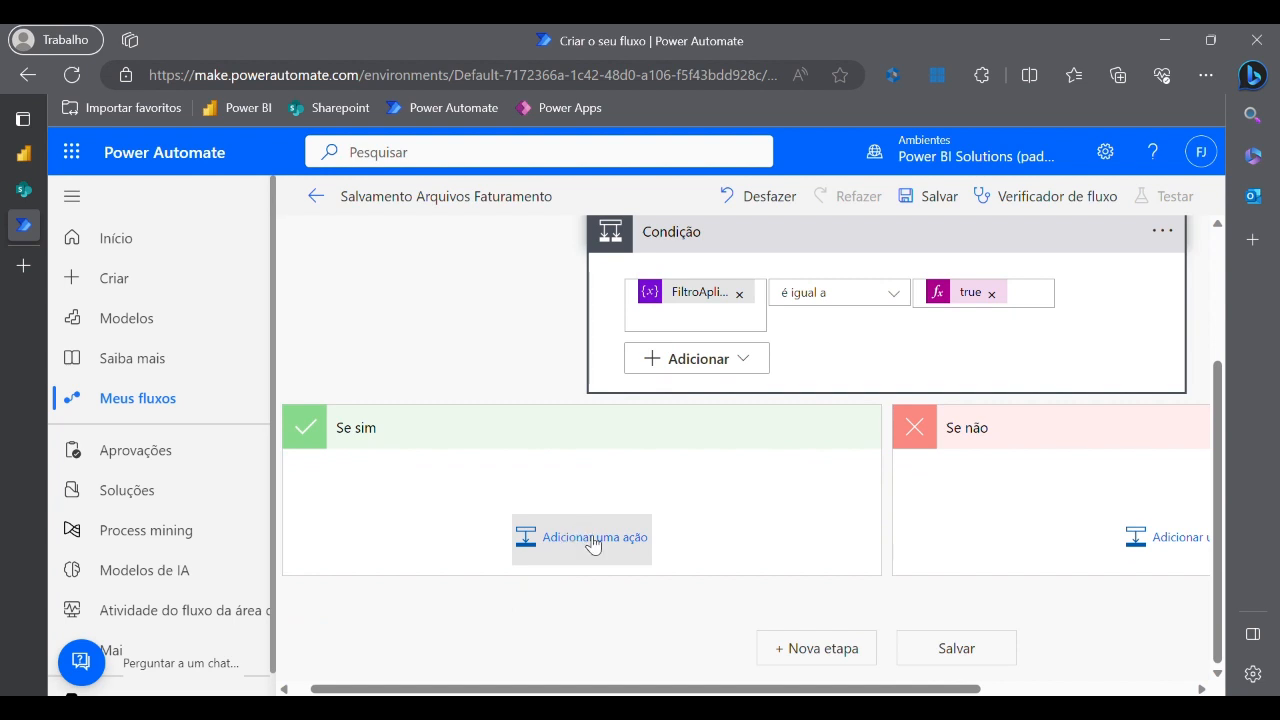
- Add nested Condição 2 in the Se sim branch, comparing on the email's De field
left_click(592, 542)
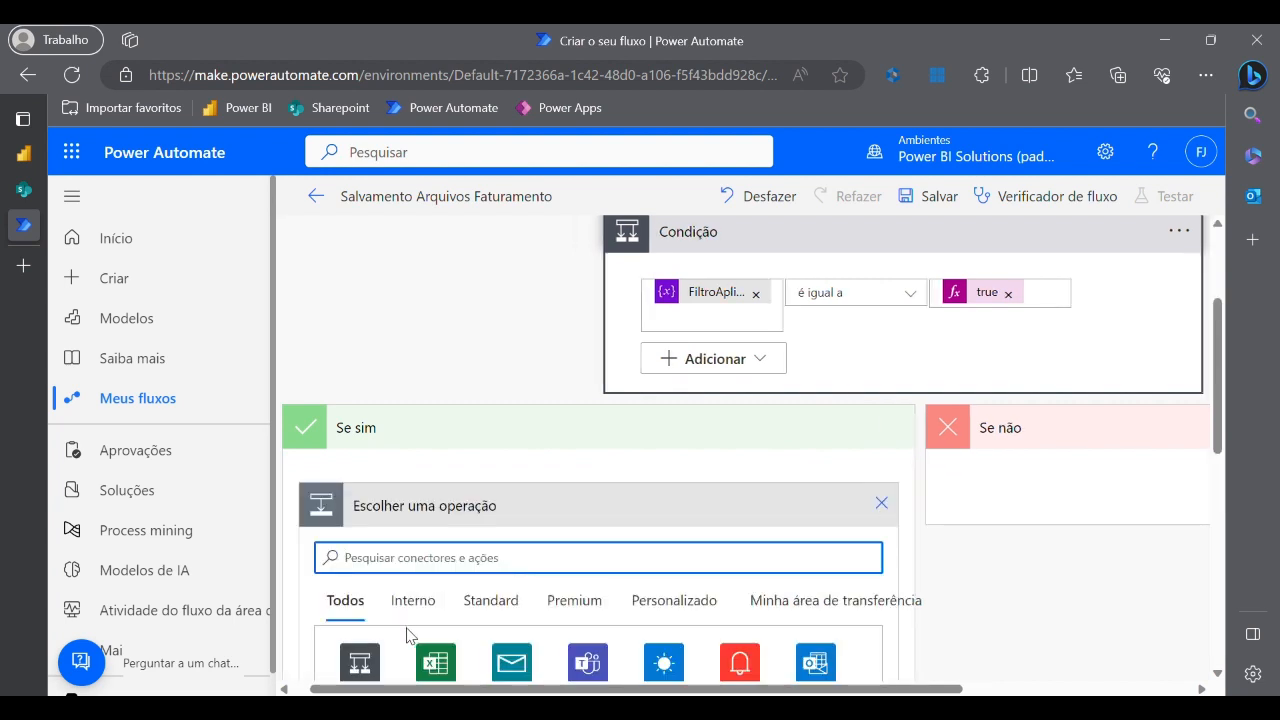
scroll(408, 635, "down", 3)
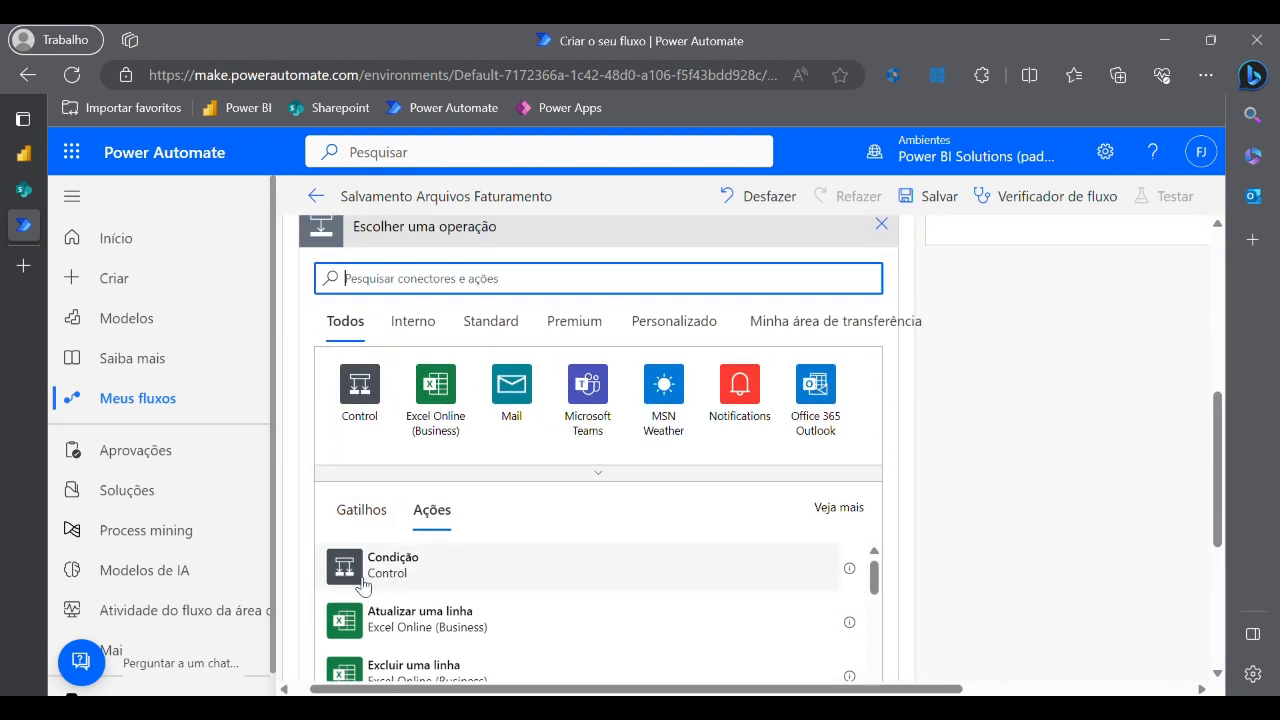
left_click(362, 575)
scroll(597, 543, "down", 1)
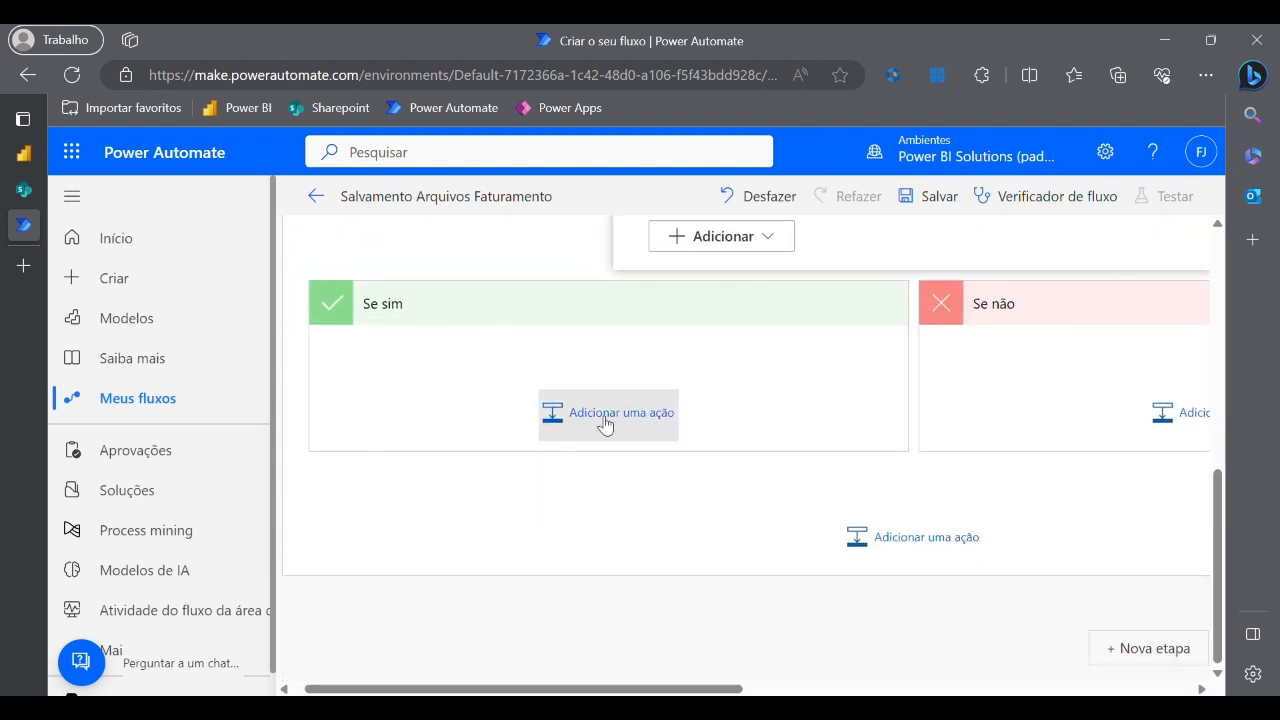
scroll(680, 486, "up", 2)
left_click(758, 413)
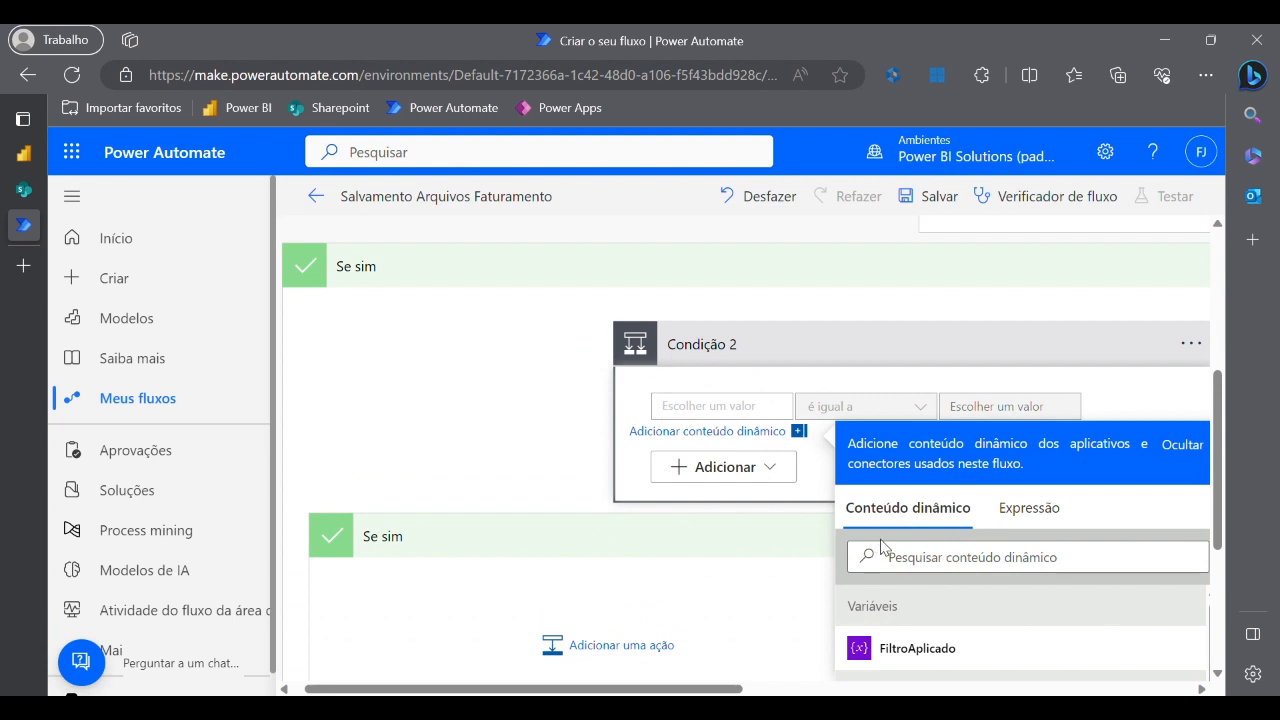
scroll(887, 474, "down", 3)
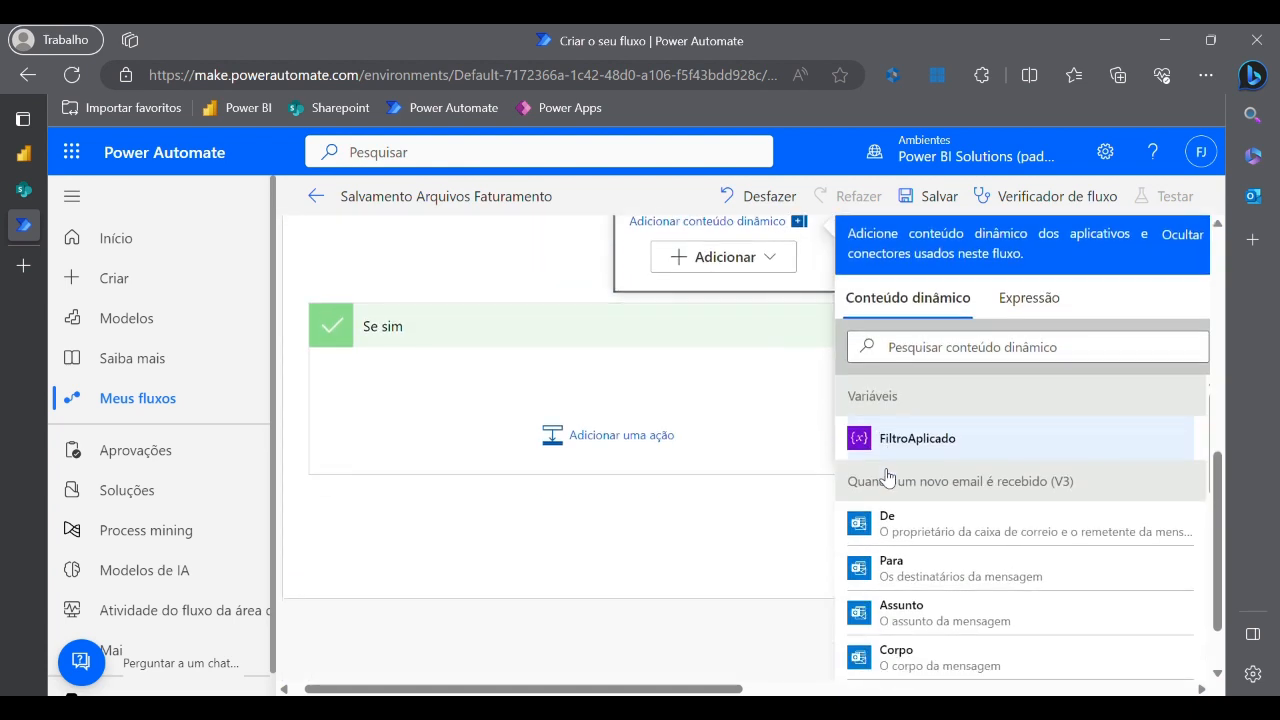
scroll(893, 495, "up", 2)
scroll(893, 507, "down", 1)
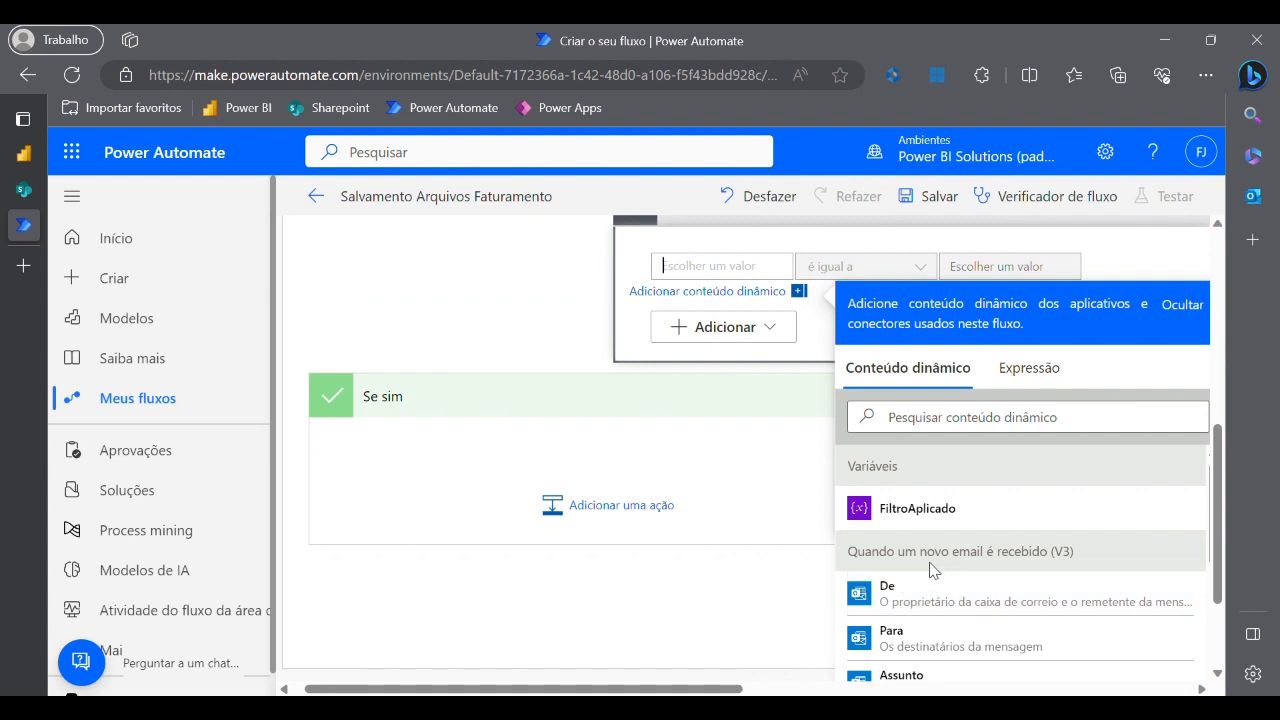
scroll(950, 575, "up", 2)
scroll(948, 554, "down", 1)
scroll(917, 540, "down", 1)
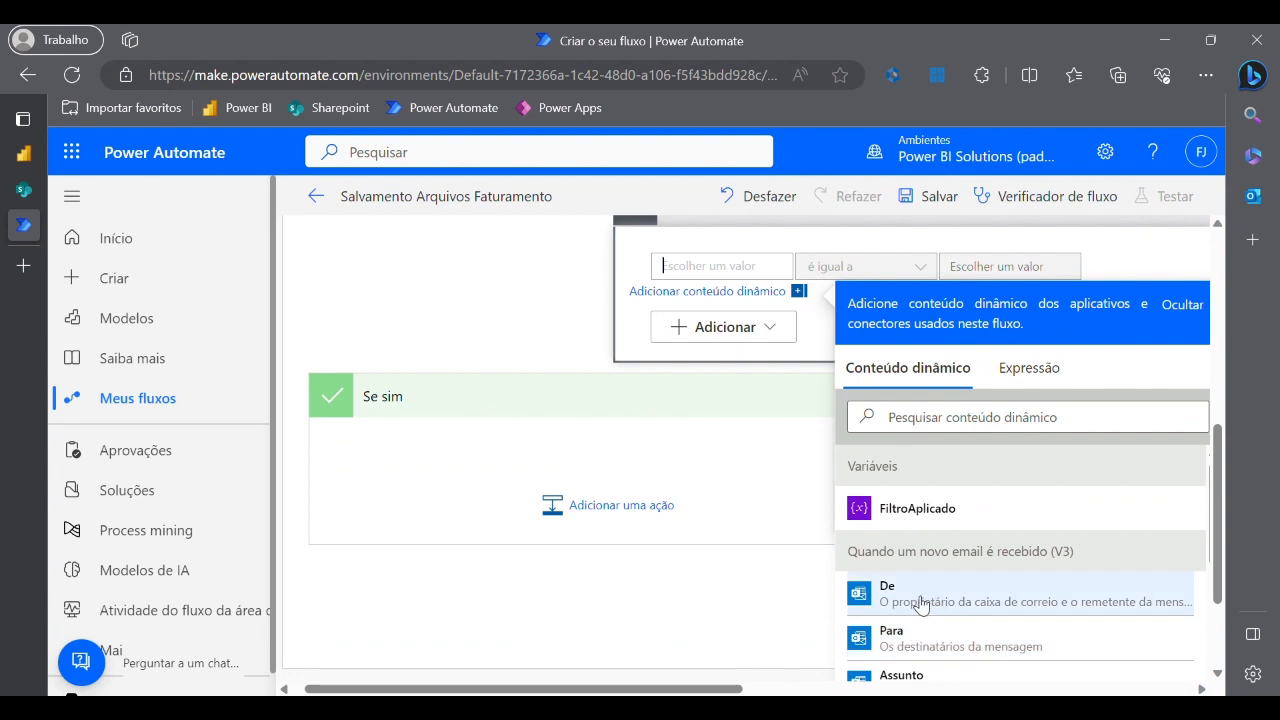
left_click(917, 596)
- Enter the sender's e-mail address as the value De must equal
scroll(780, 520, "up", 3)
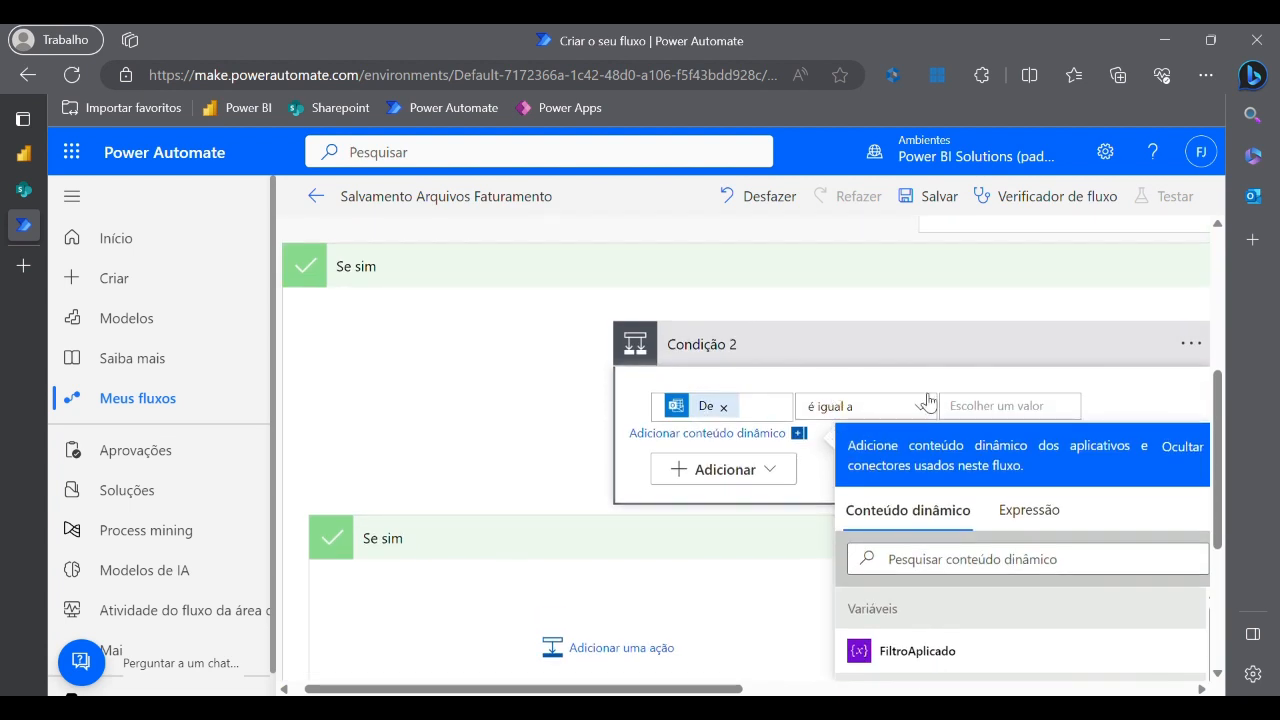
left_click(998, 416)
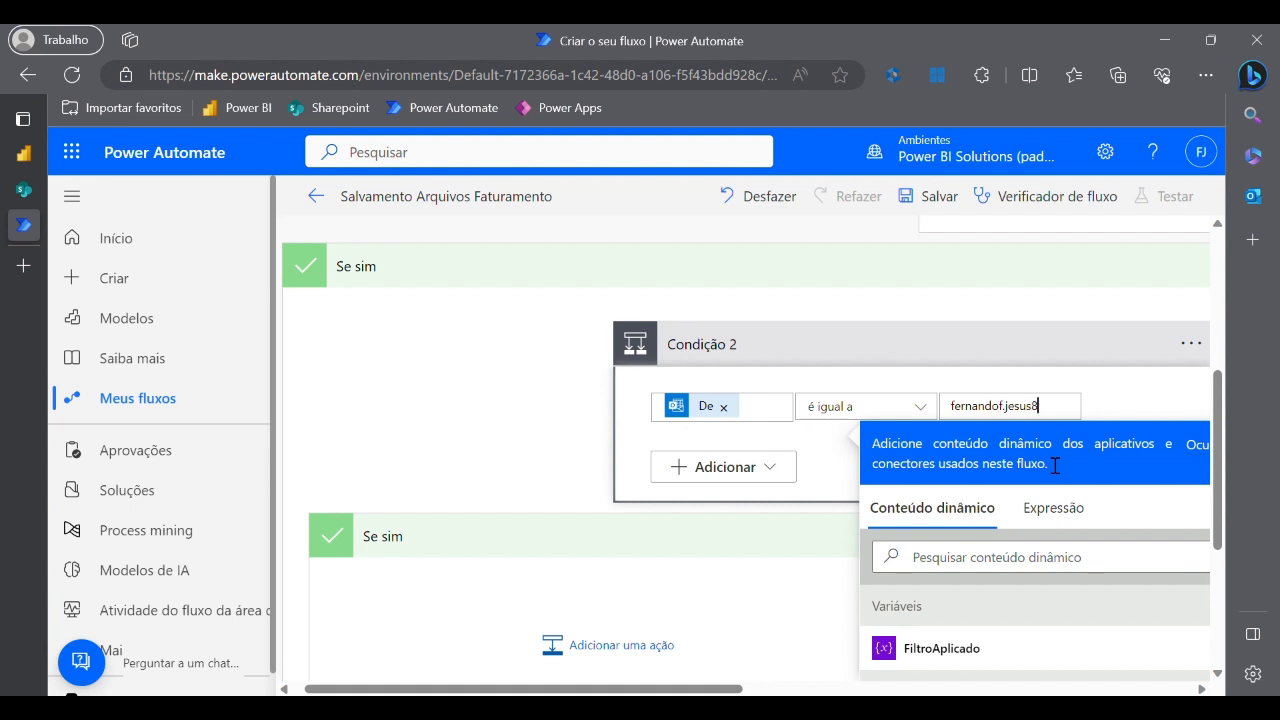
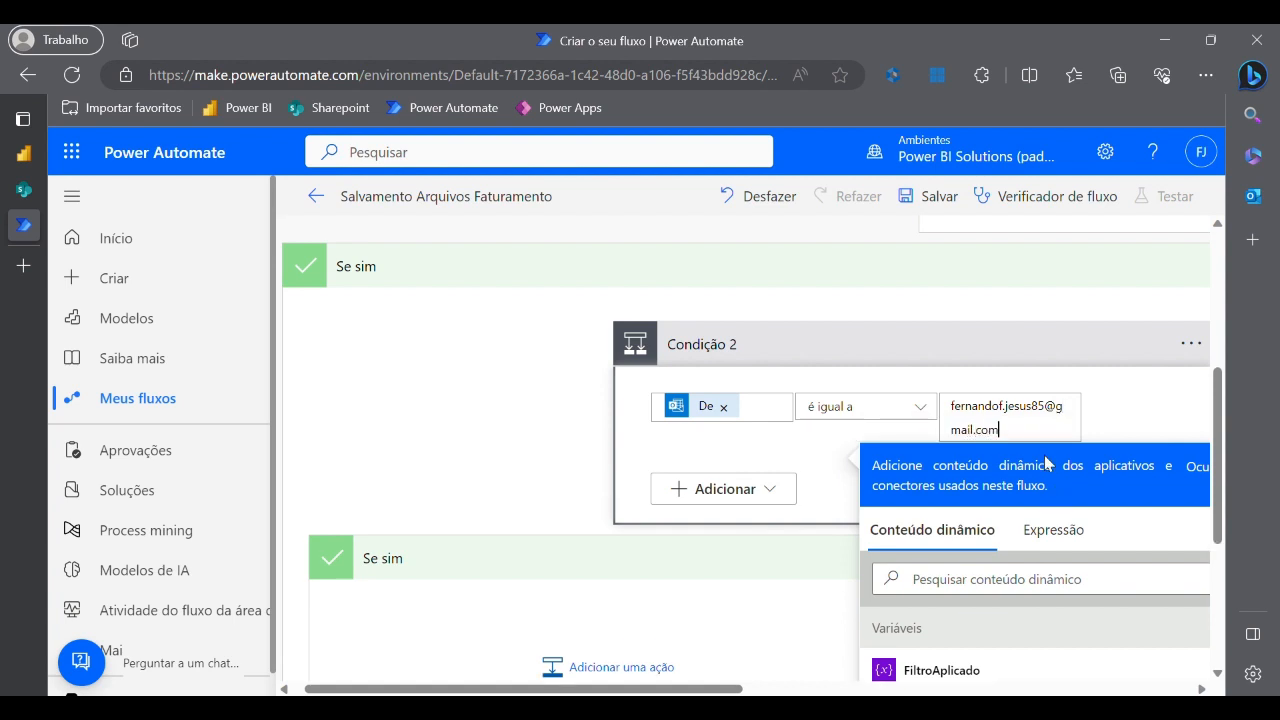
left_click(505, 428)
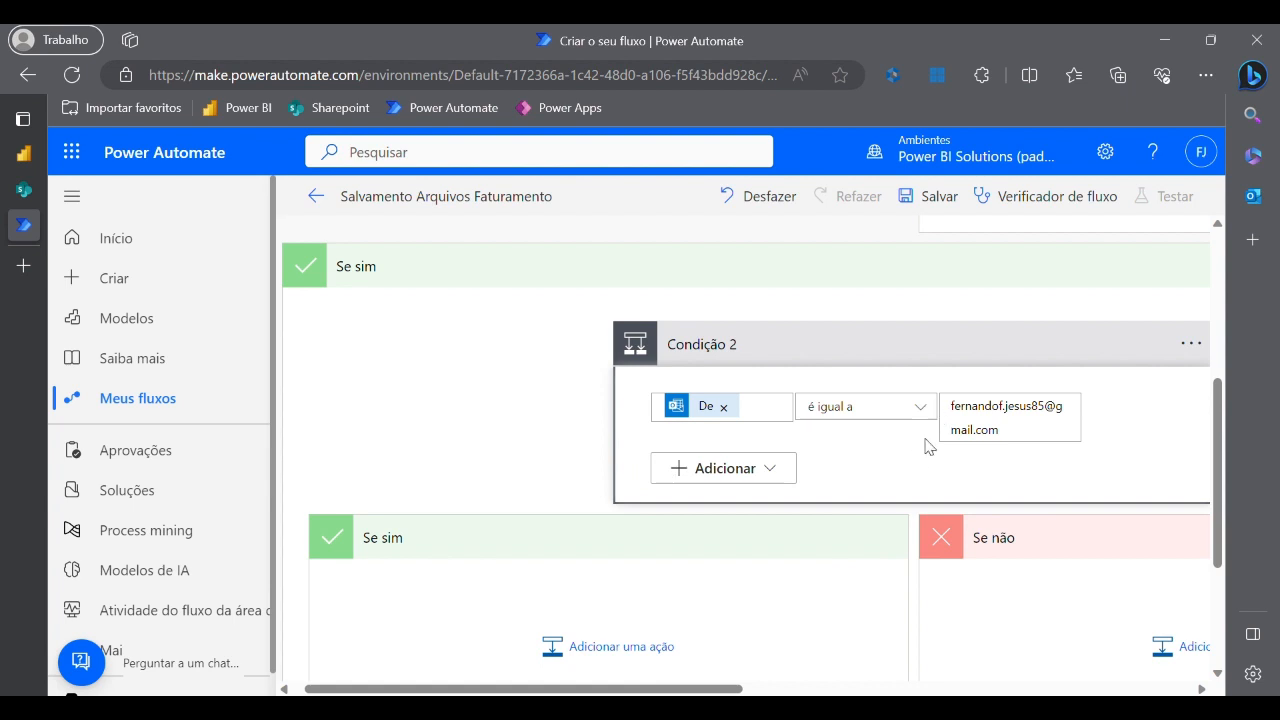
- Search 'sharepoint' in Condição 2's Se sim branch and add the Criar arquivo action
scroll(651, 489, "down", 2)
scroll(637, 529, "up", 3)
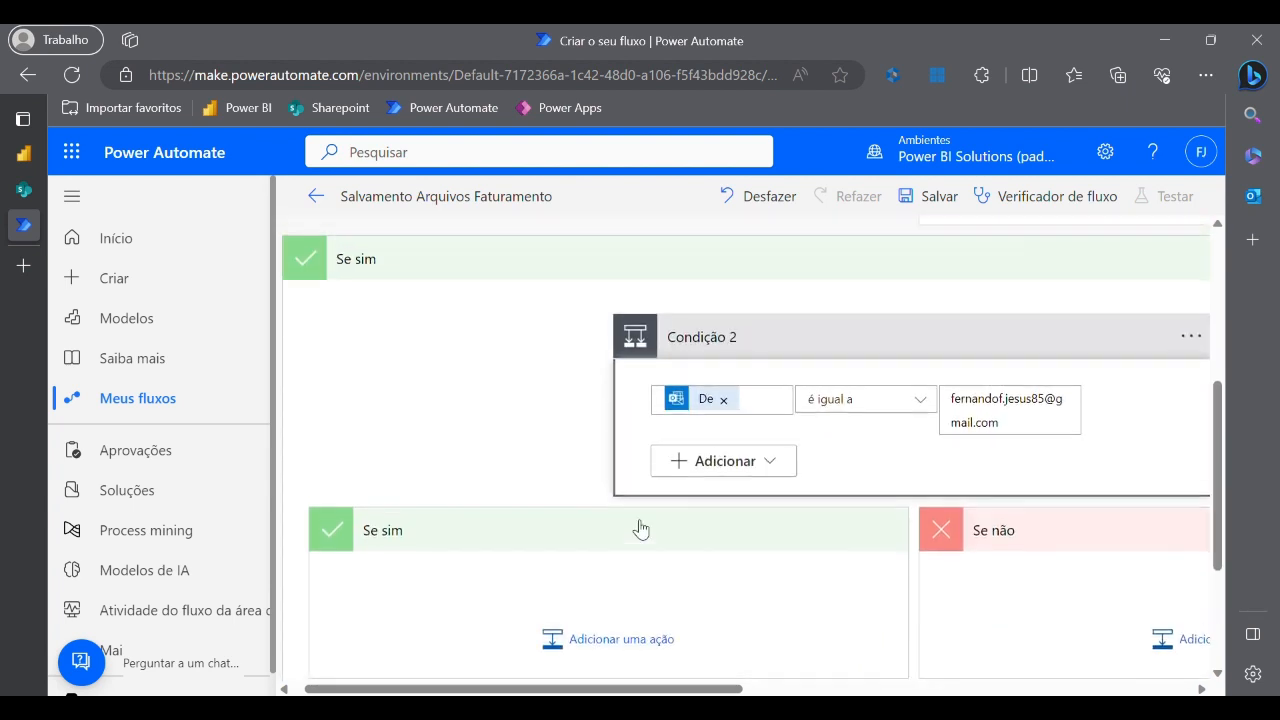
scroll(645, 527, "up", 2)
scroll(645, 526, "down", 5)
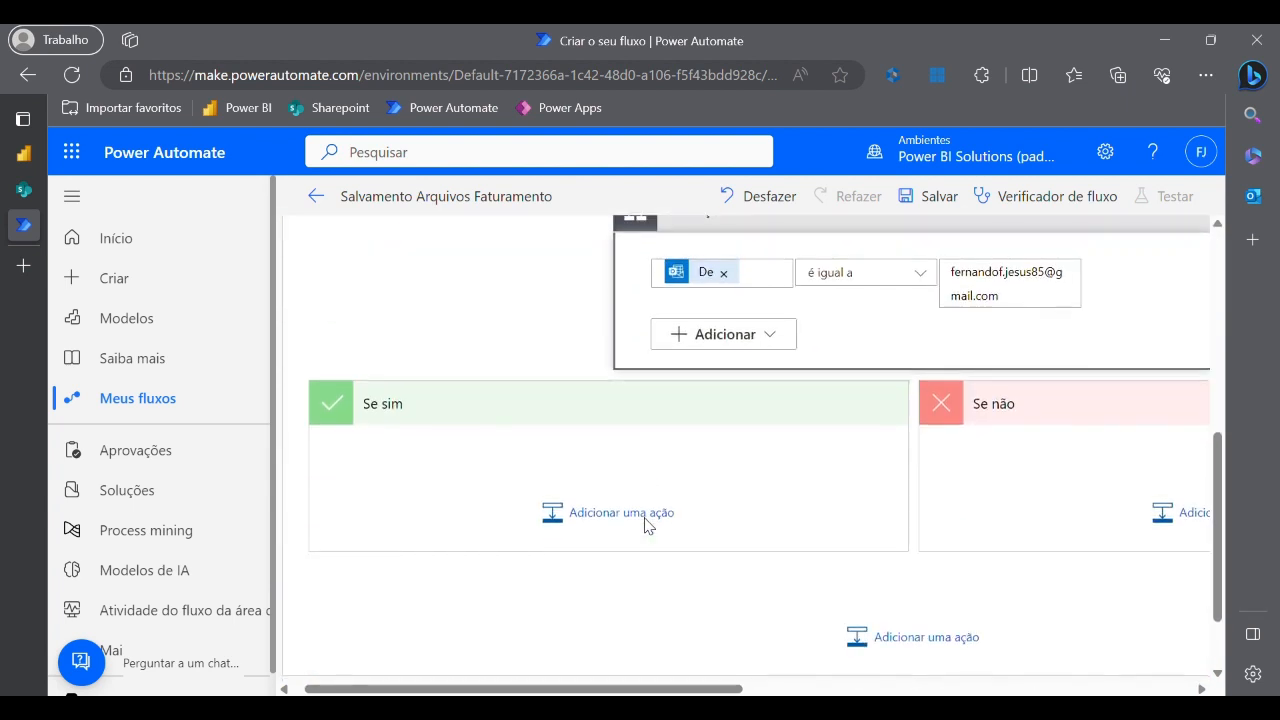
scroll(625, 450, "up", 2)
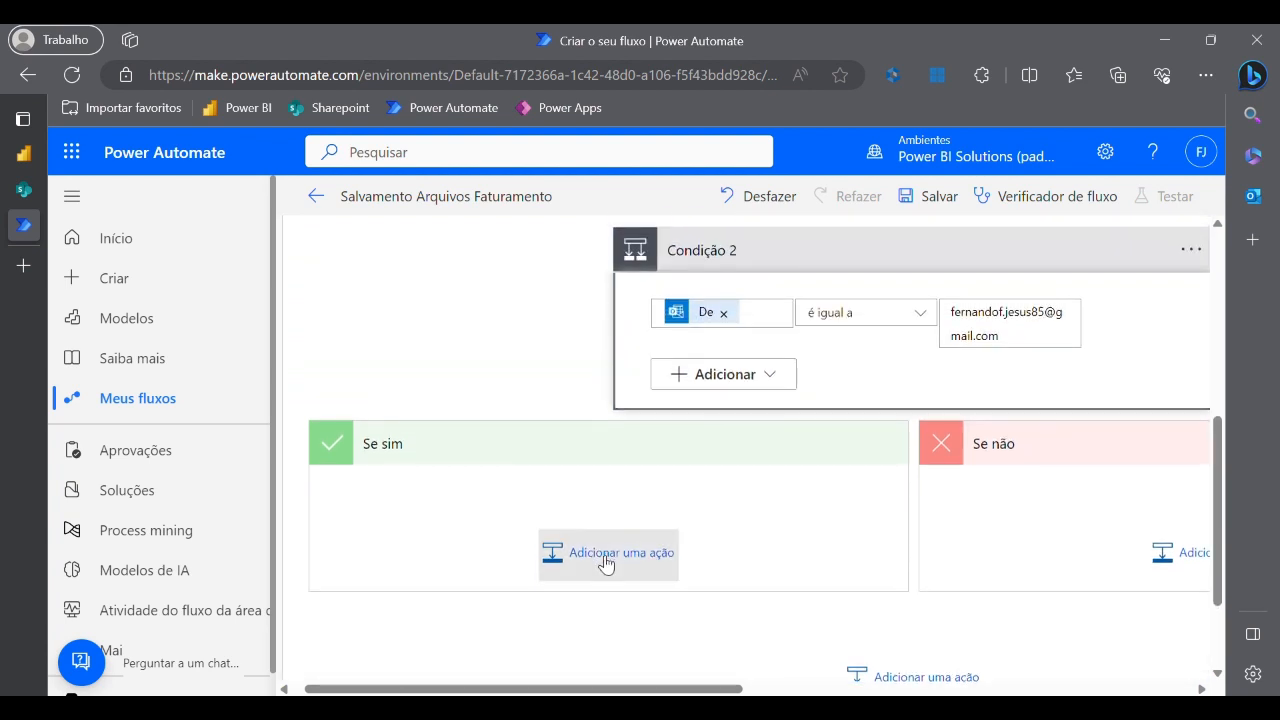
left_click(606, 558)
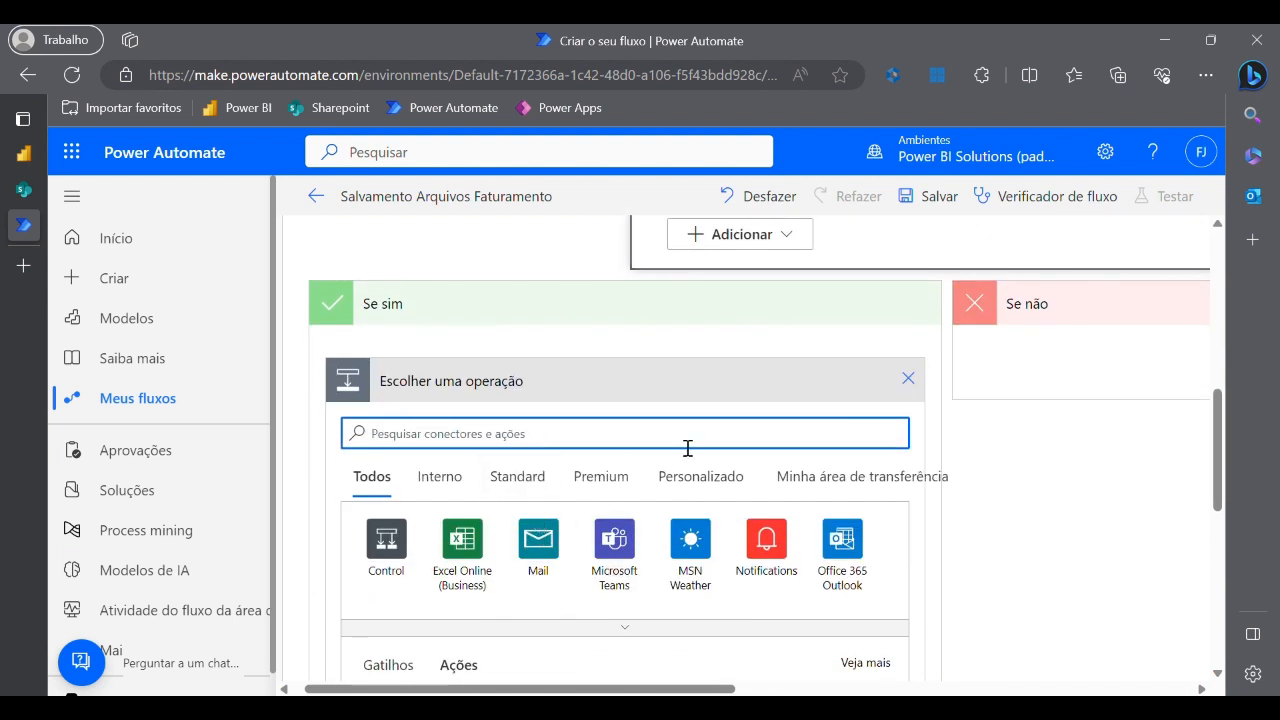
type("sharepoiun")
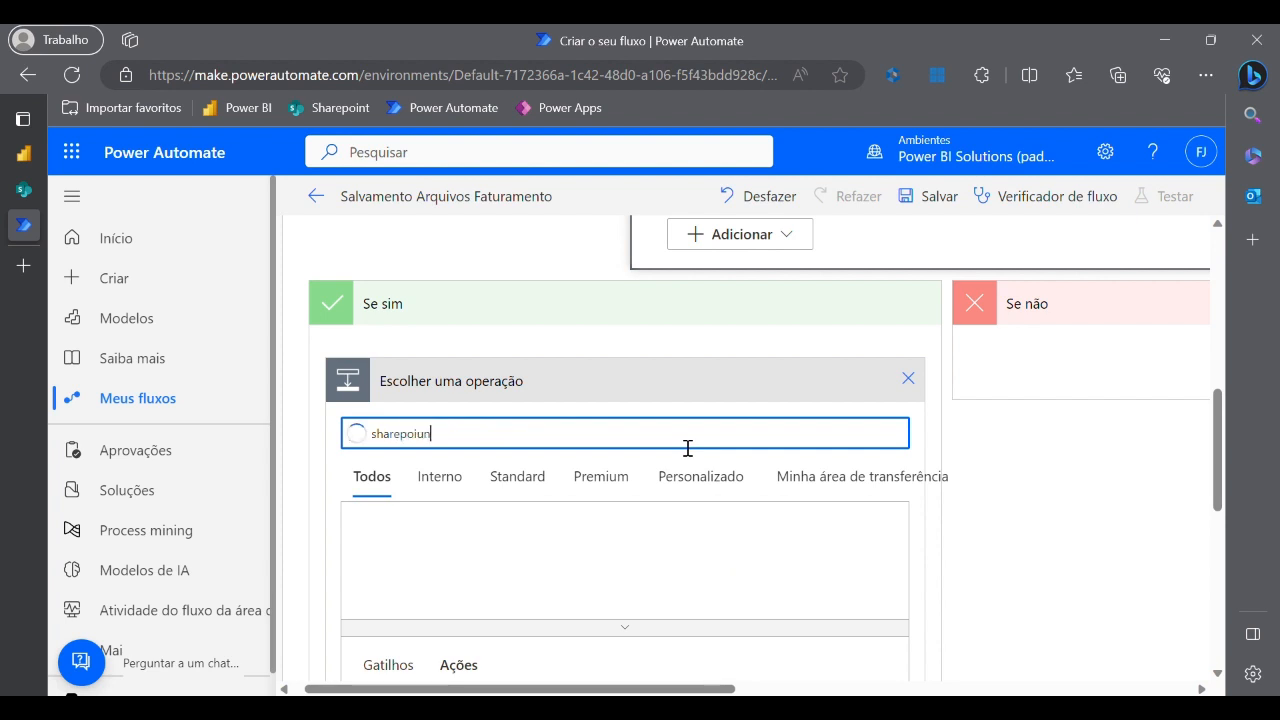
key("BackSpace")
key("BackSpace")
type("nt")
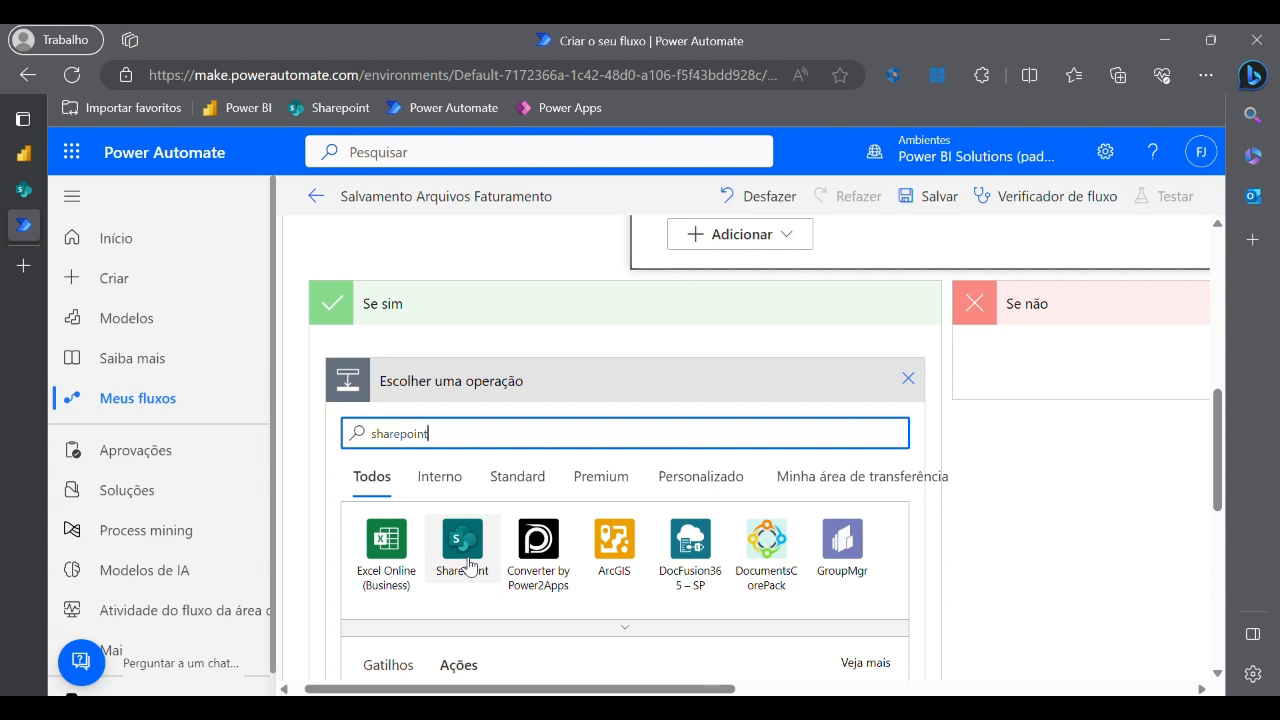
left_click(467, 565)
scroll(475, 590, "down", 2)
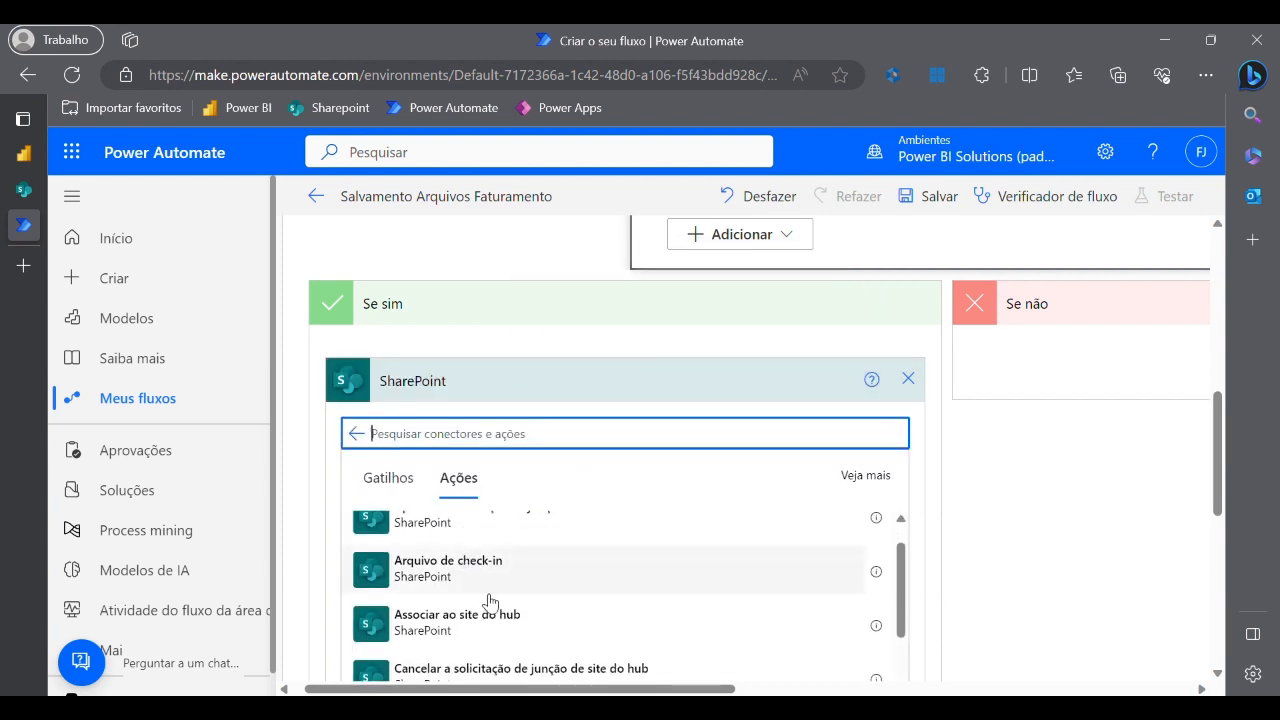
scroll(489, 606, "down", 1)
scroll(457, 635, "down", 2)
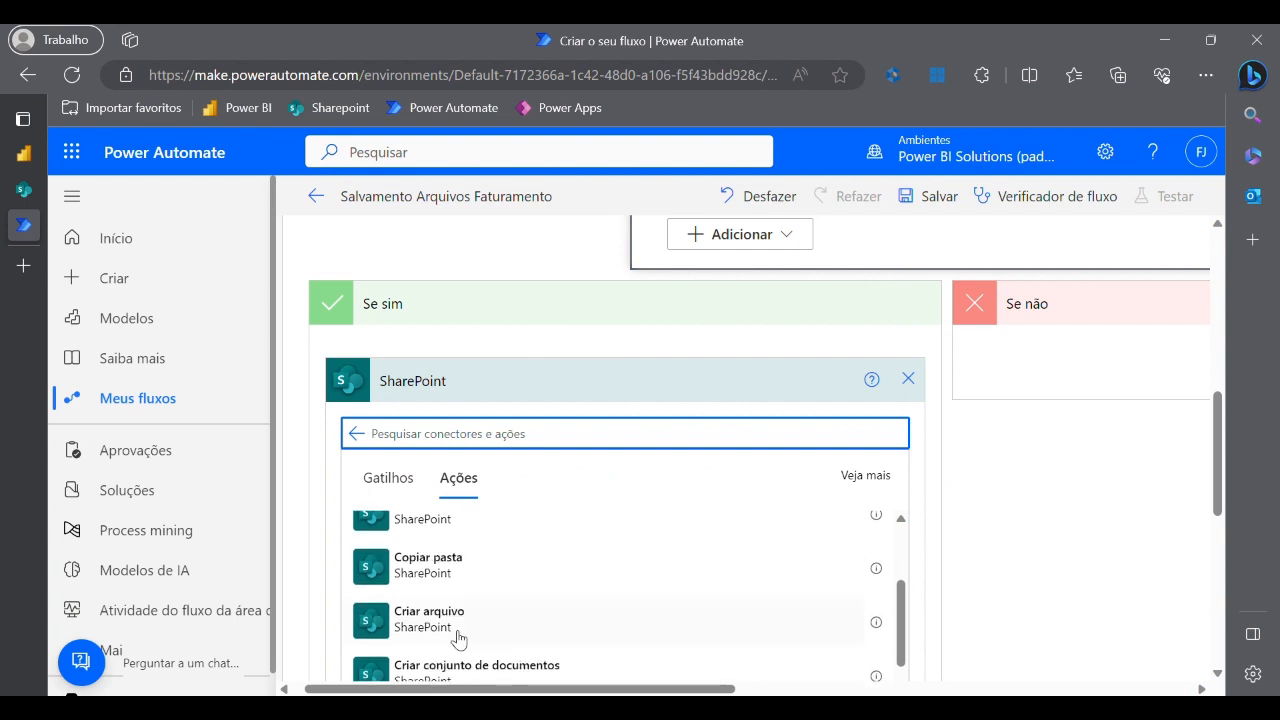
left_click(437, 629)
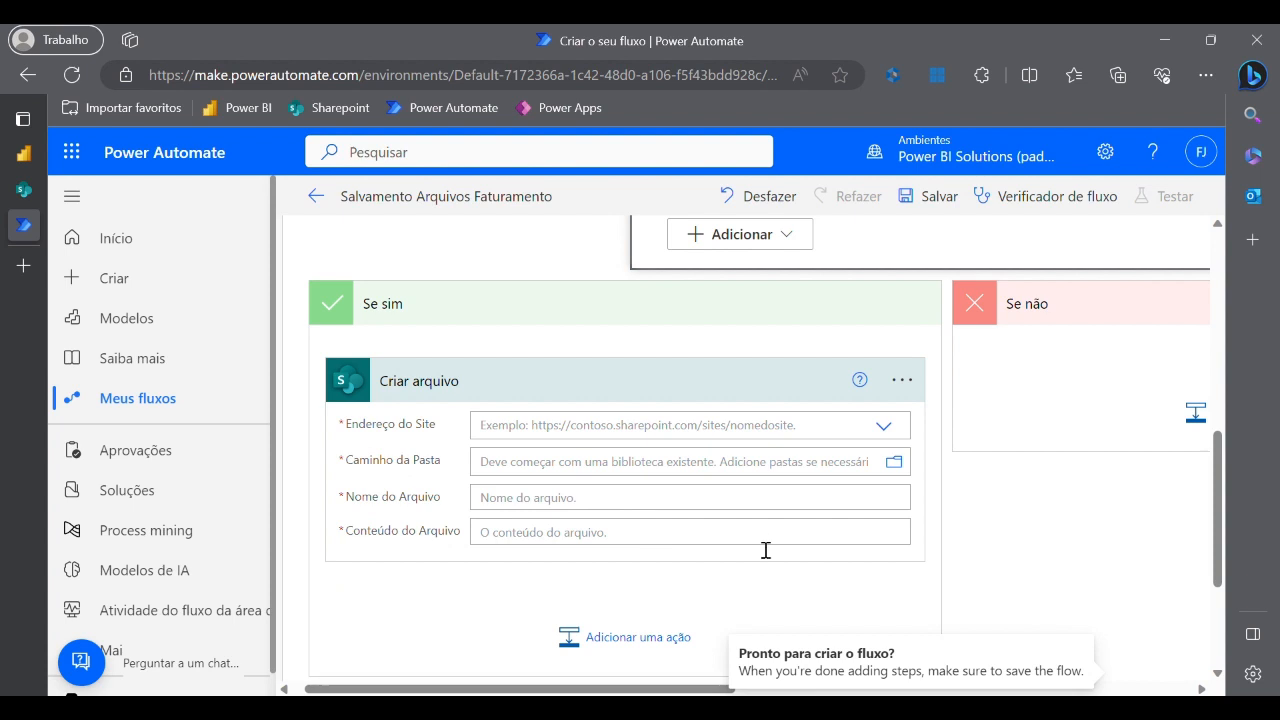
- Open the Criar arquivo Endereço do Site dropdown, which lists no sites
left_click(891, 429)
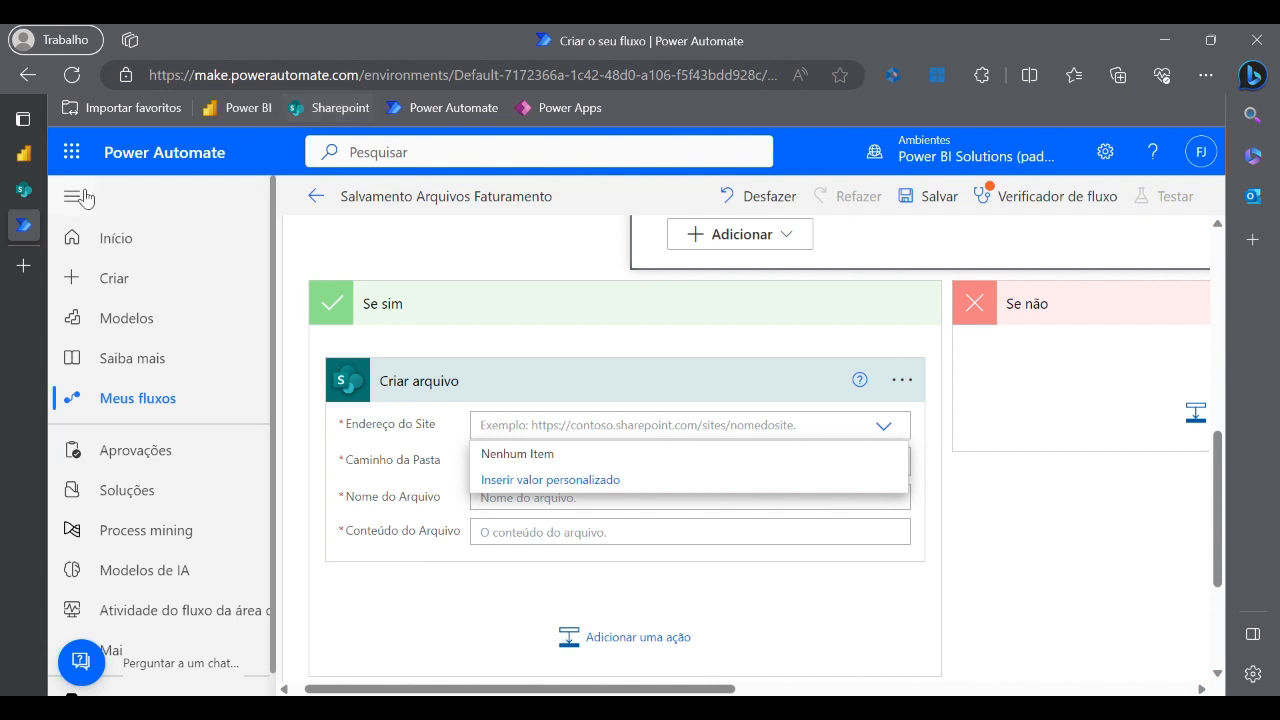
mouse_move(24, 197)
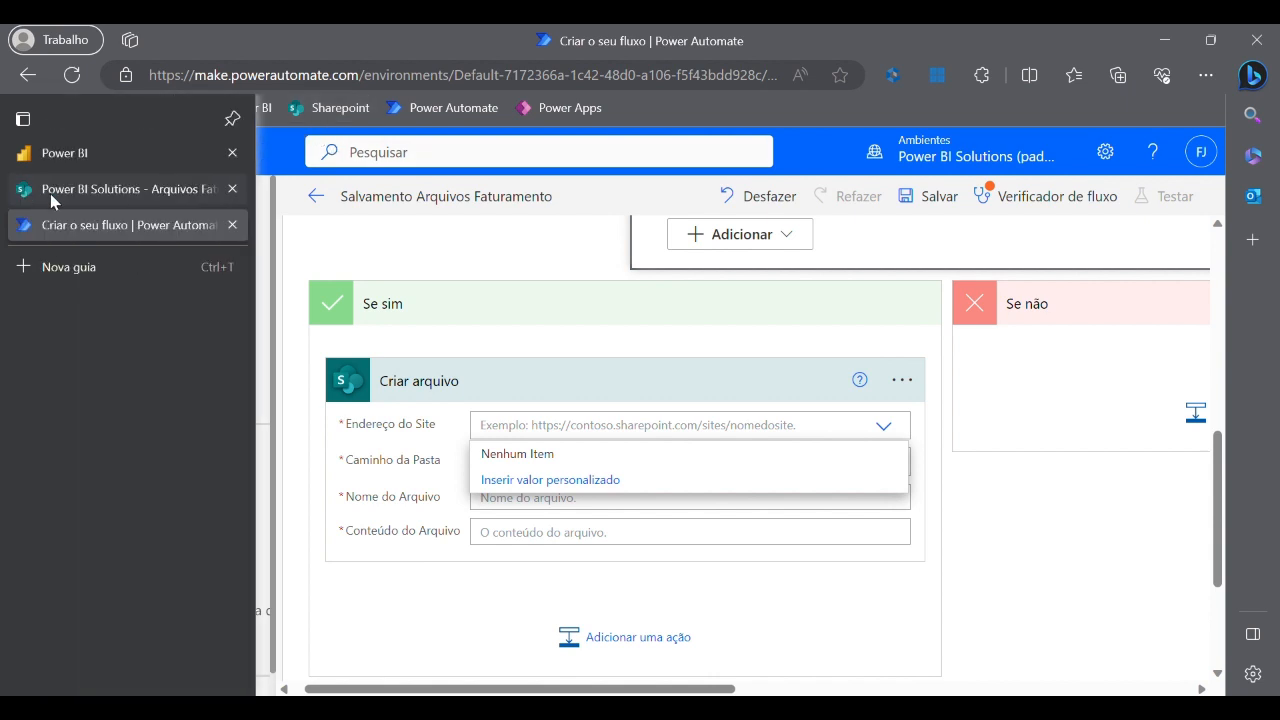
- Copy the Power BI Solutions site address from its SharePoint home page
left_click(50, 193)
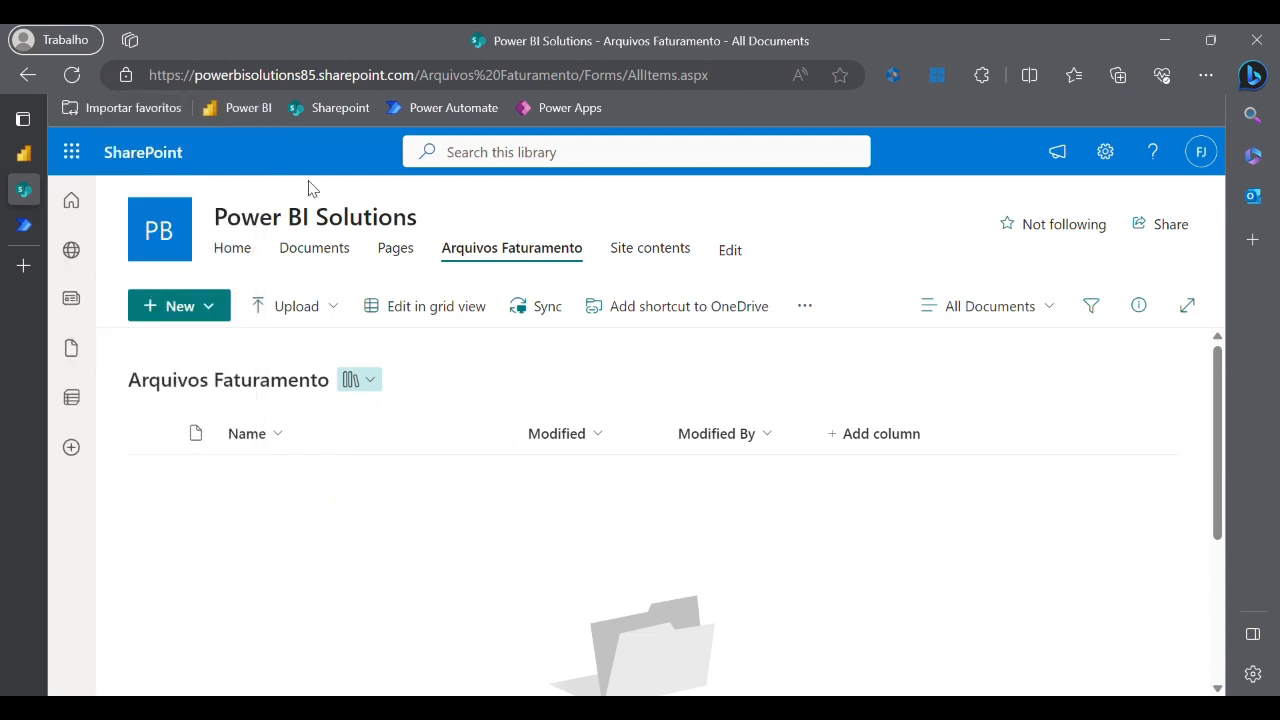
left_click(178, 234)
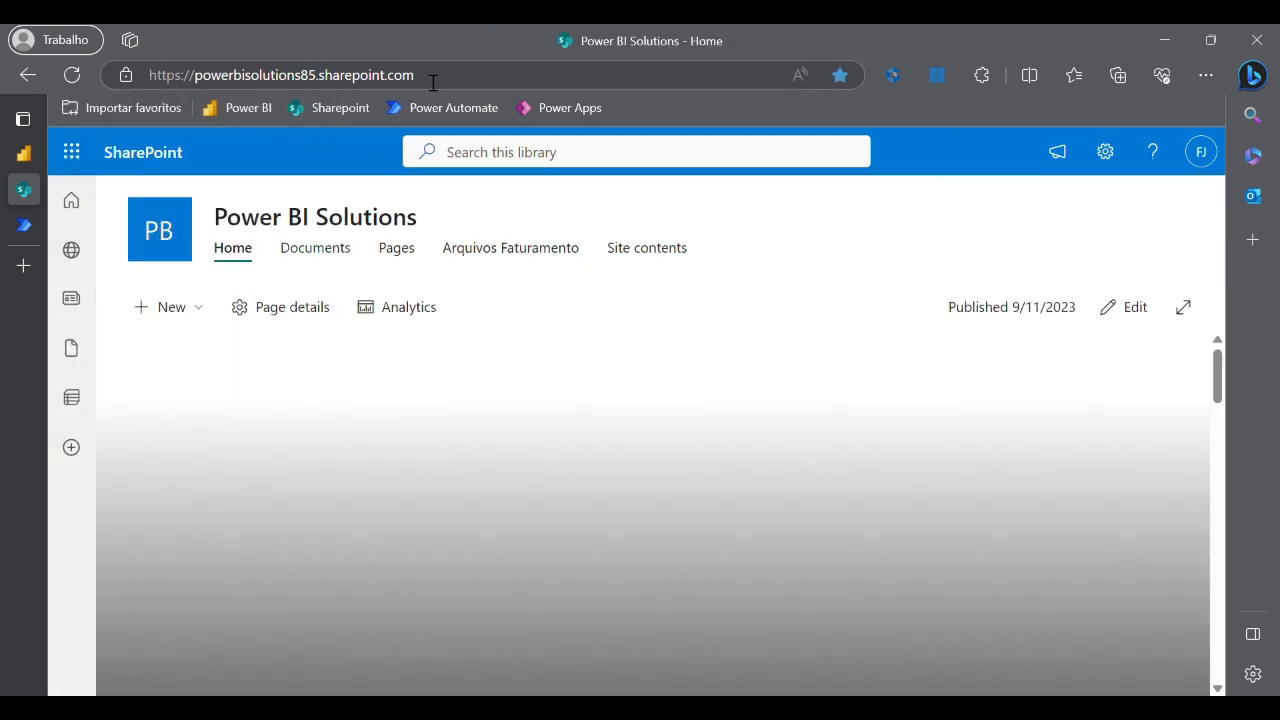
left_click(443, 84)
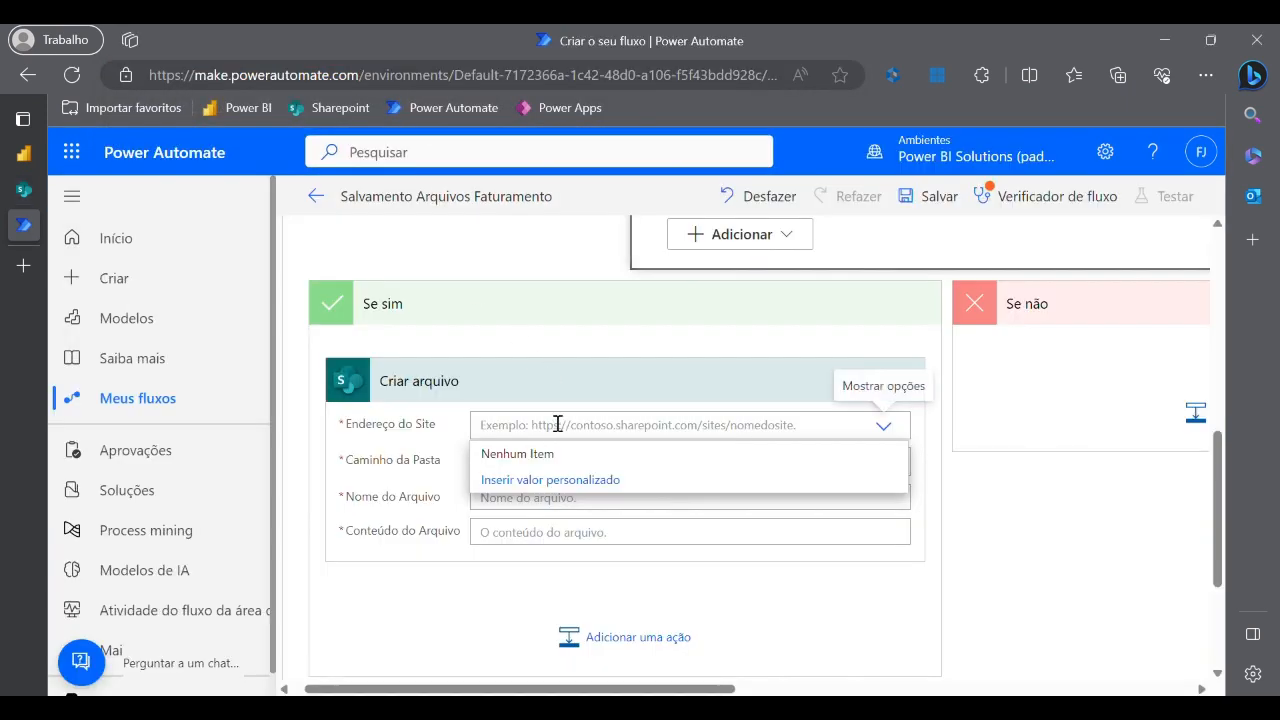
type("https://powerbisolutions85.sharepoint.com/")
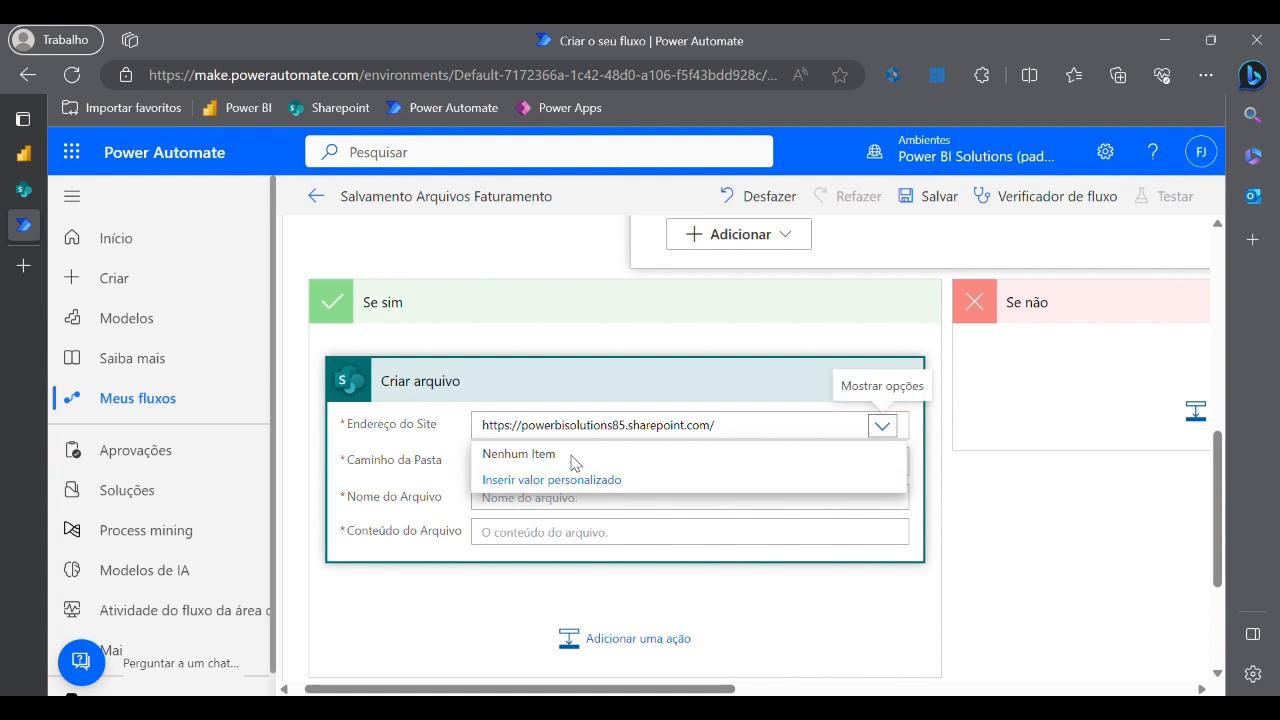
left_click(937, 526)
left_click(725, 430)
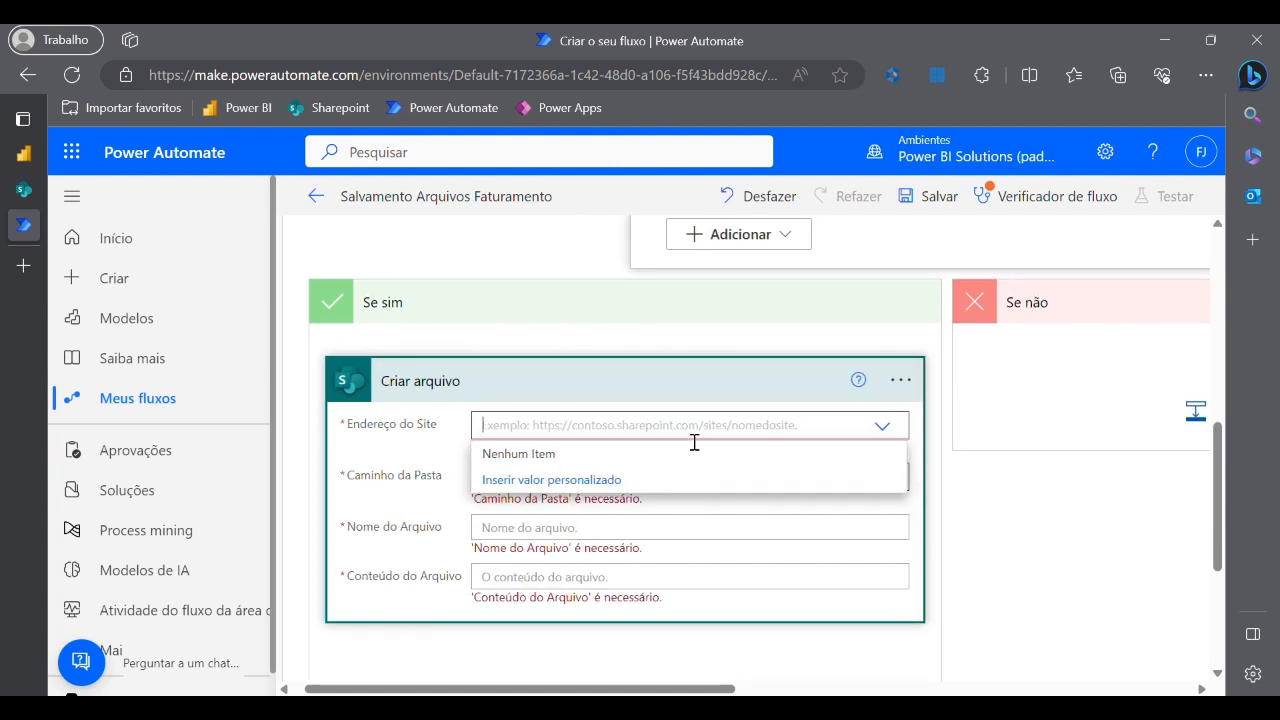
type("https://powerbisolutions85.sharepoint.com/")
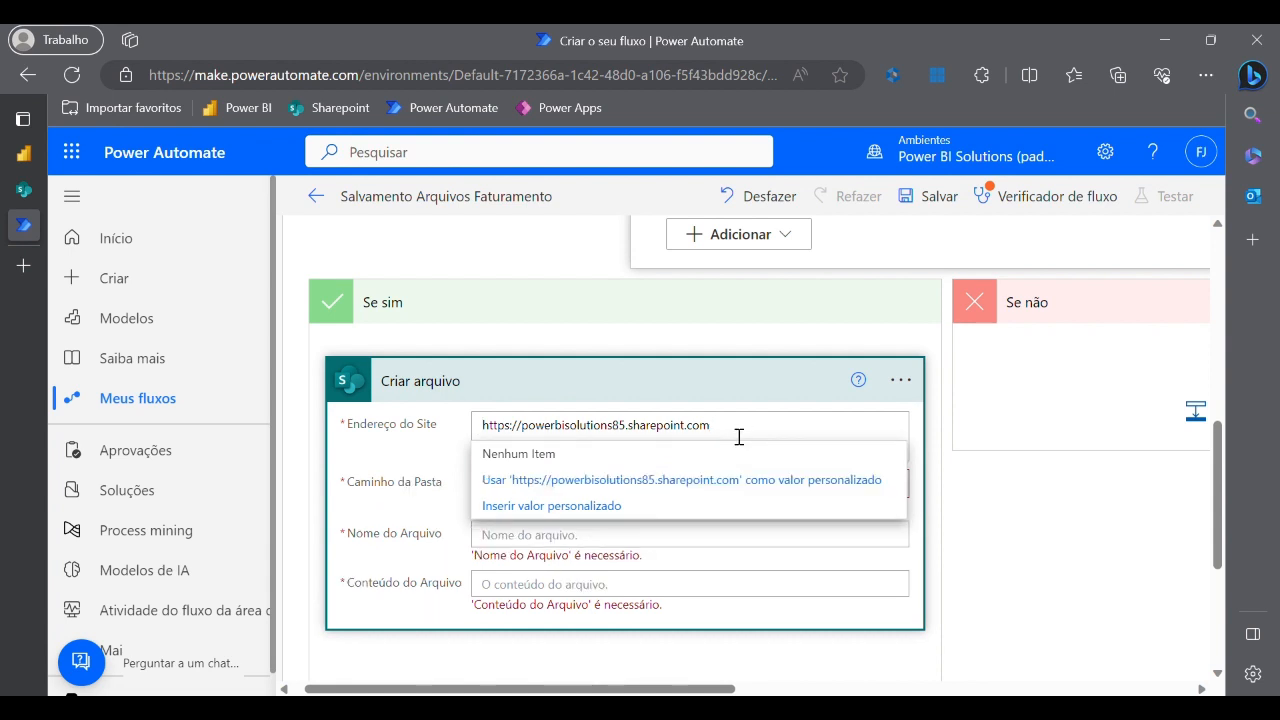
left_click(938, 507)
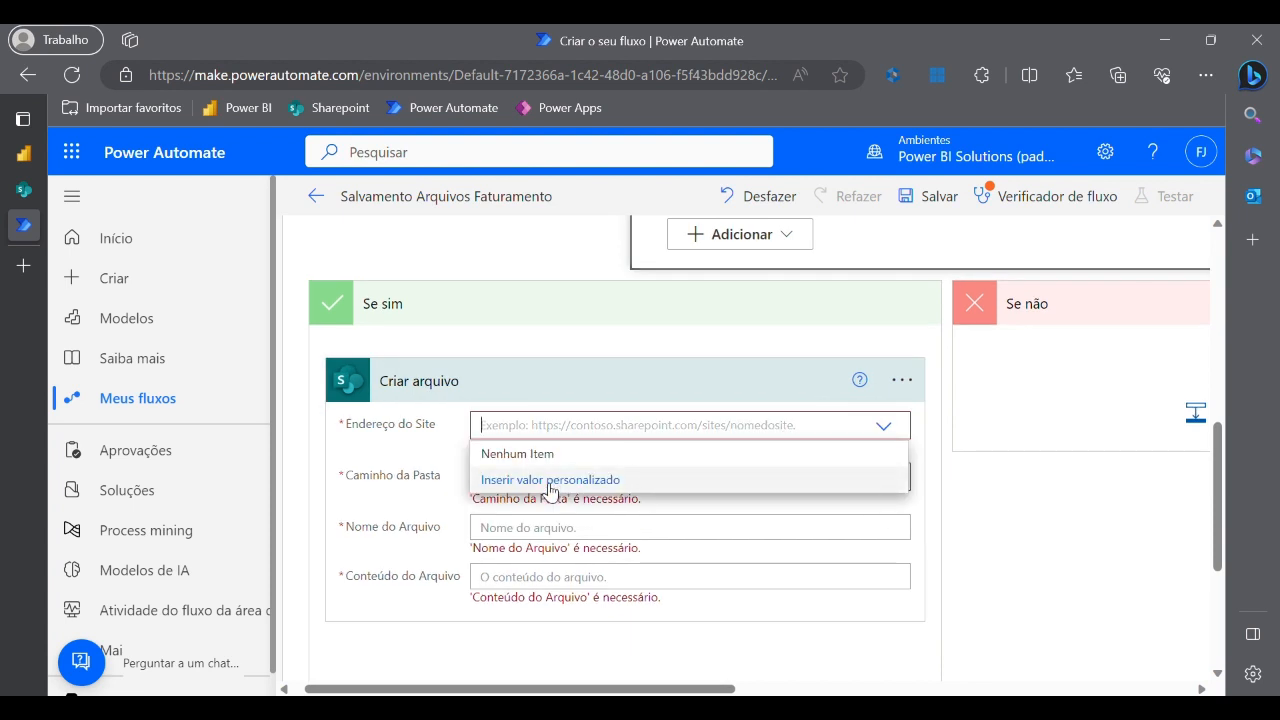
left_click(549, 484)
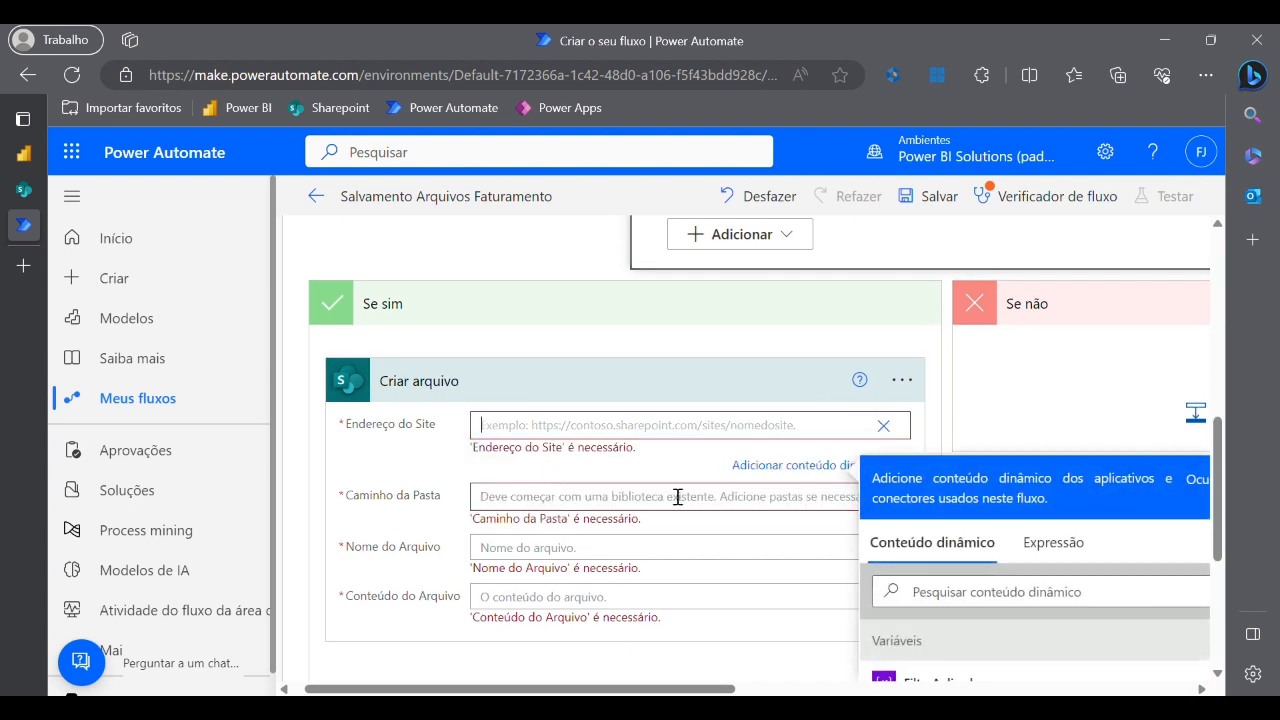
type("https://powerbisolutions85.sharepoint.com/")
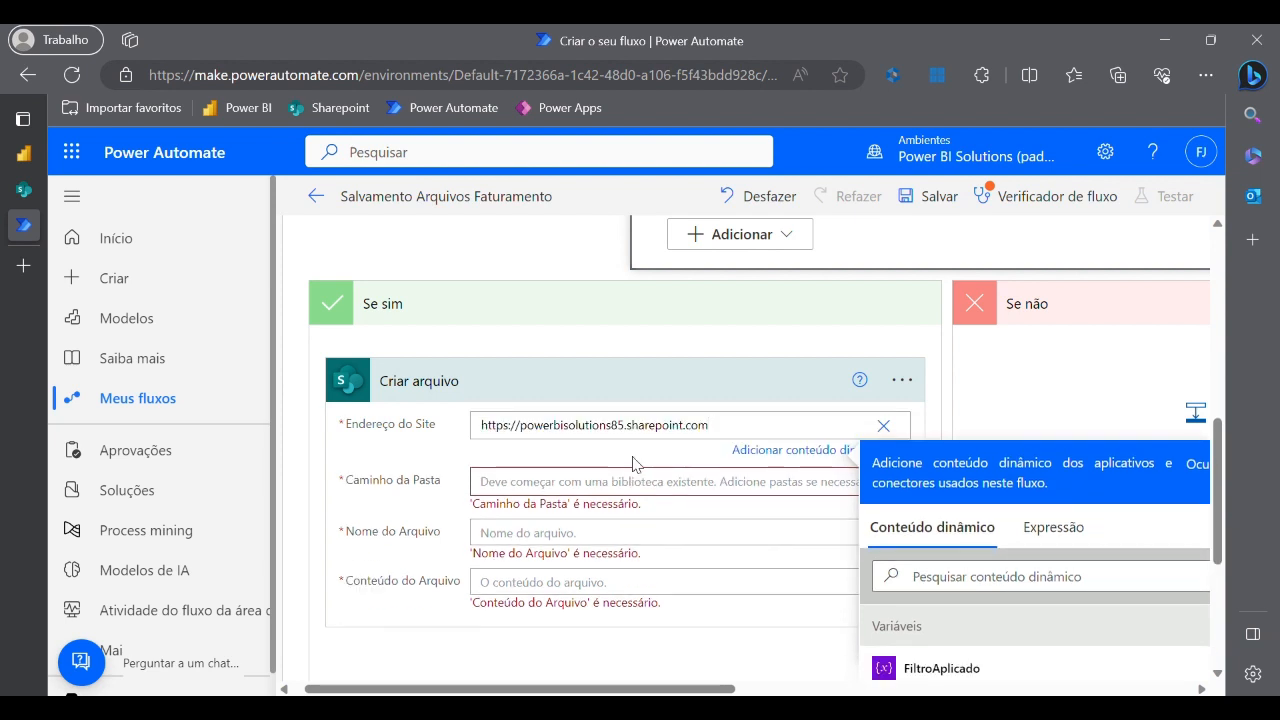
left_click(643, 467)
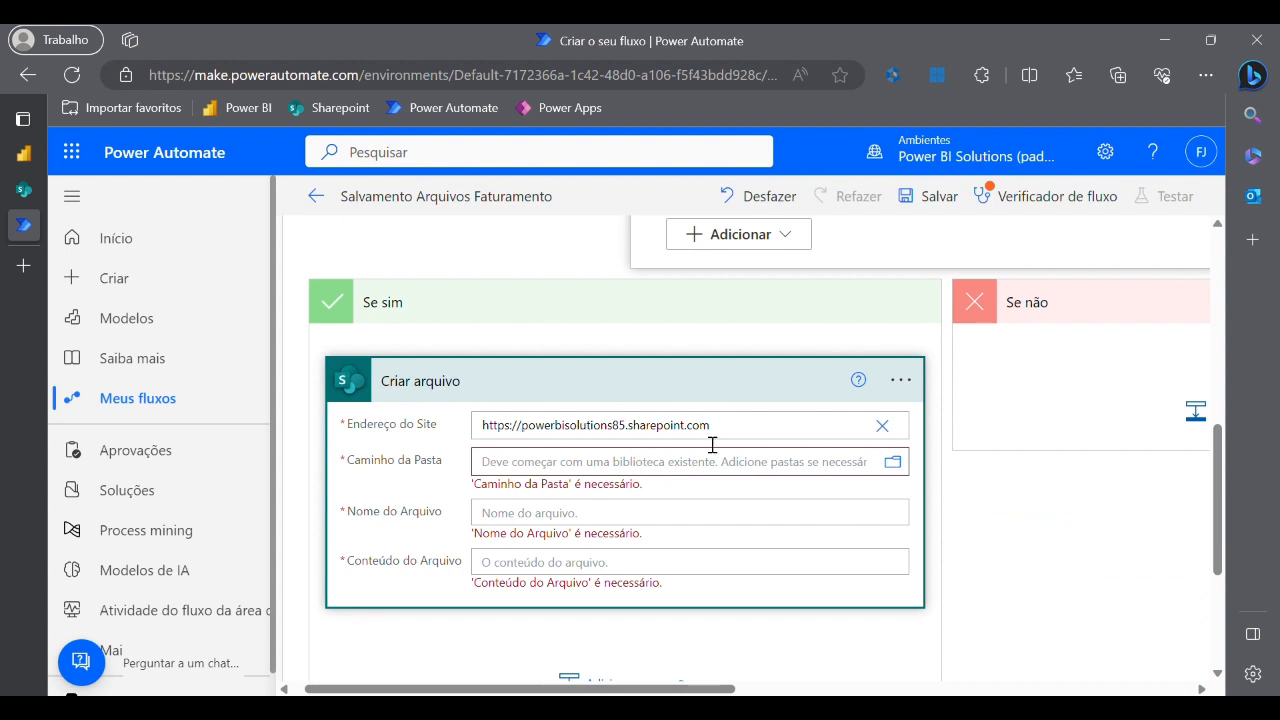
- Set Criar arquivo's Caminho da Pasta to the /Arquivos Faturamento library folder
left_click(896, 470)
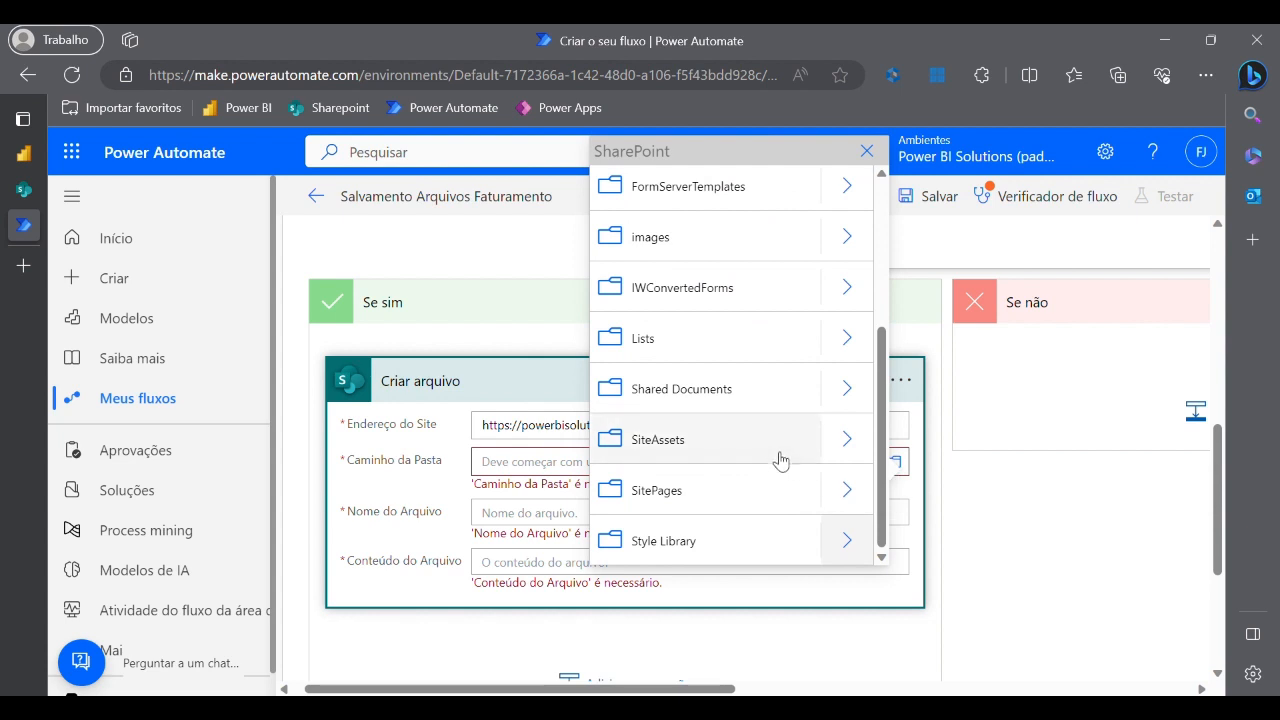
scroll(718, 423, "up", 3)
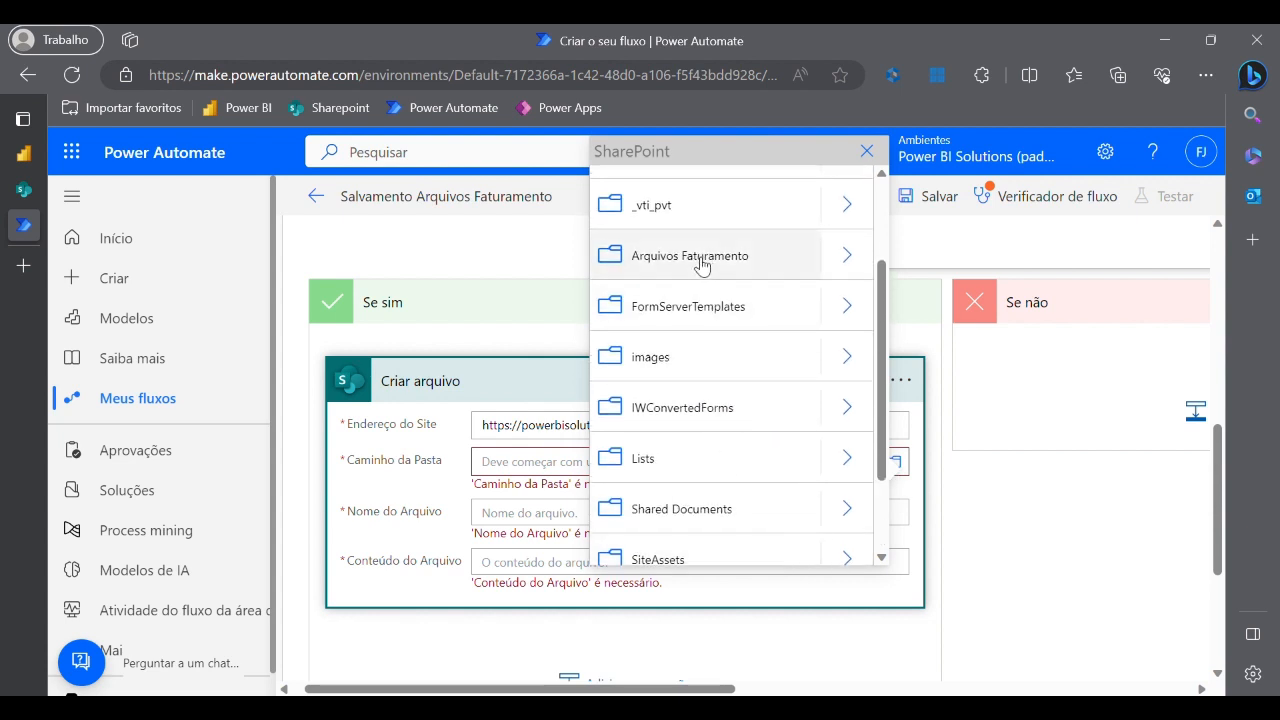
scroll(689, 290, "up", 3)
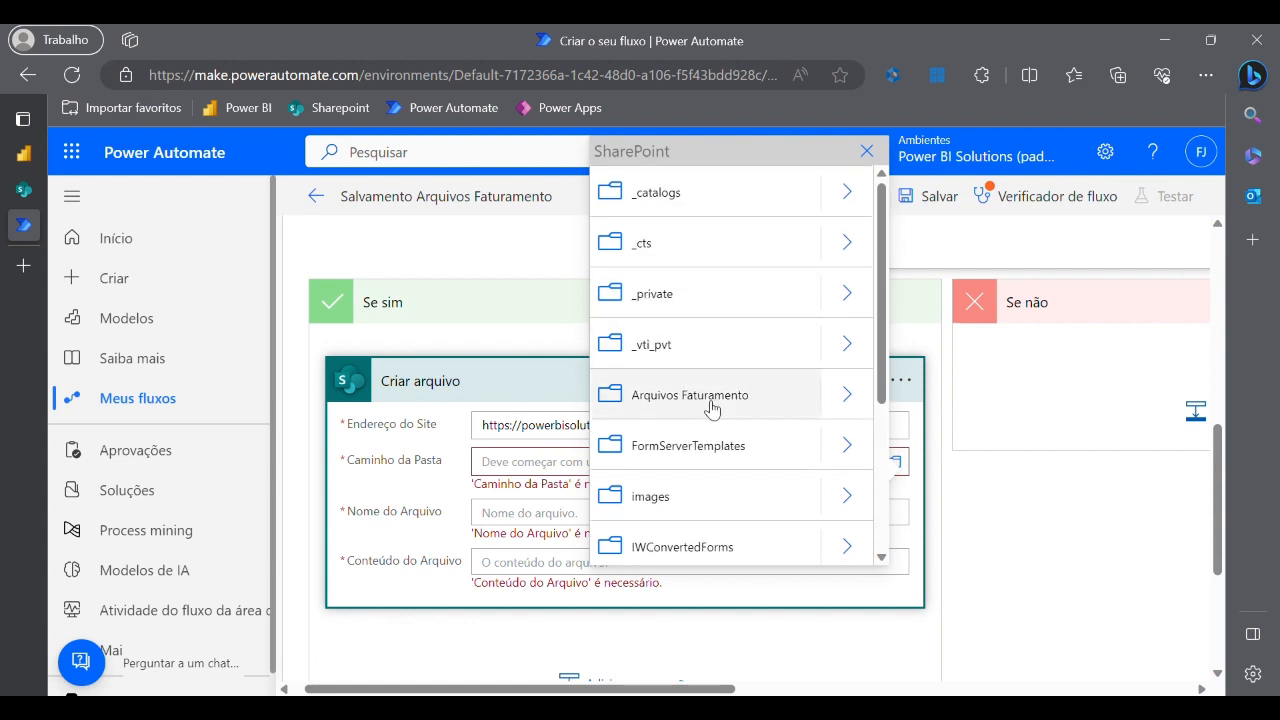
left_click(712, 396)
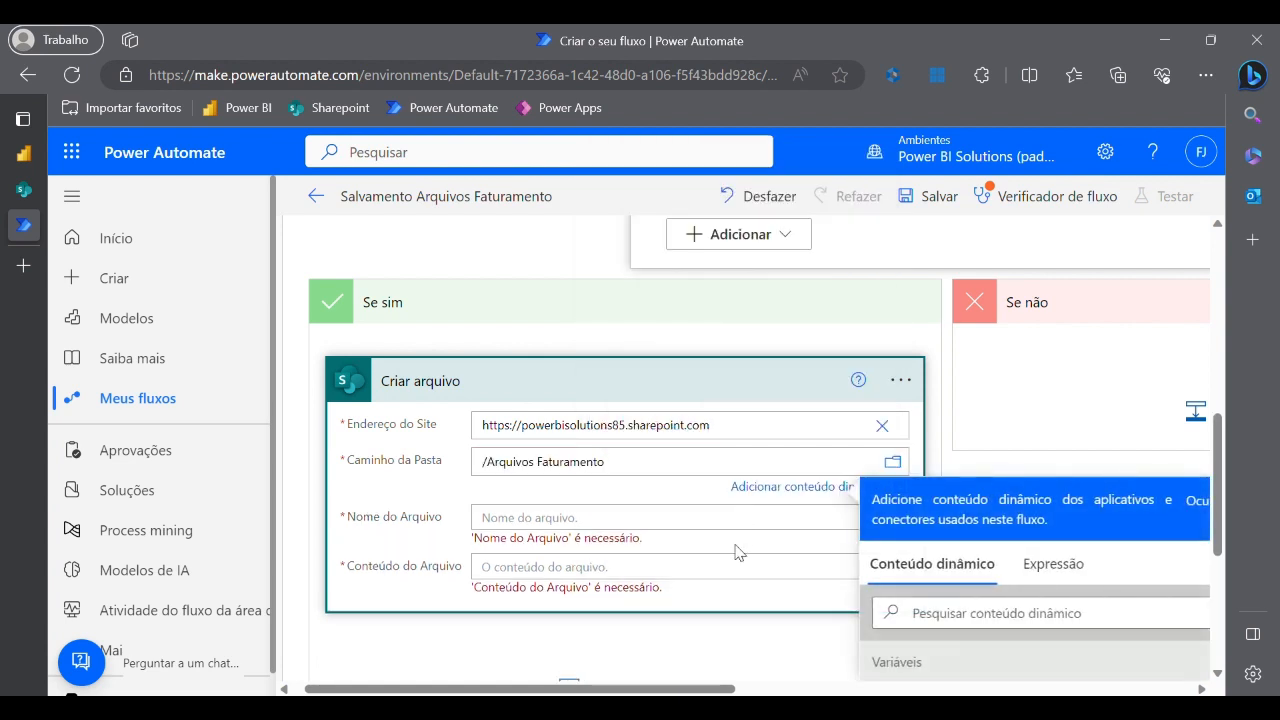
- Set Nome do Arquivo to Anexos Nome, wrapping Criar arquivo in an Aplicar a cada loop
scroll(662, 535, "down", 2)
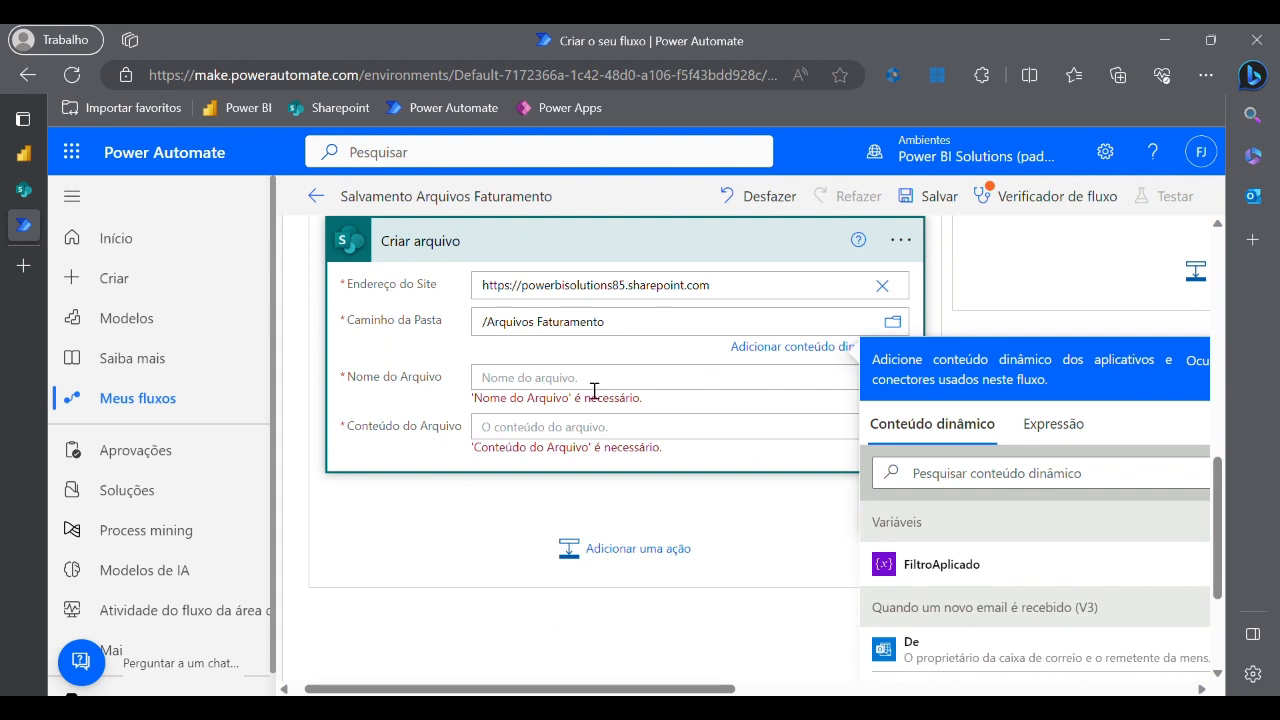
scroll(900, 560, "down", 3)
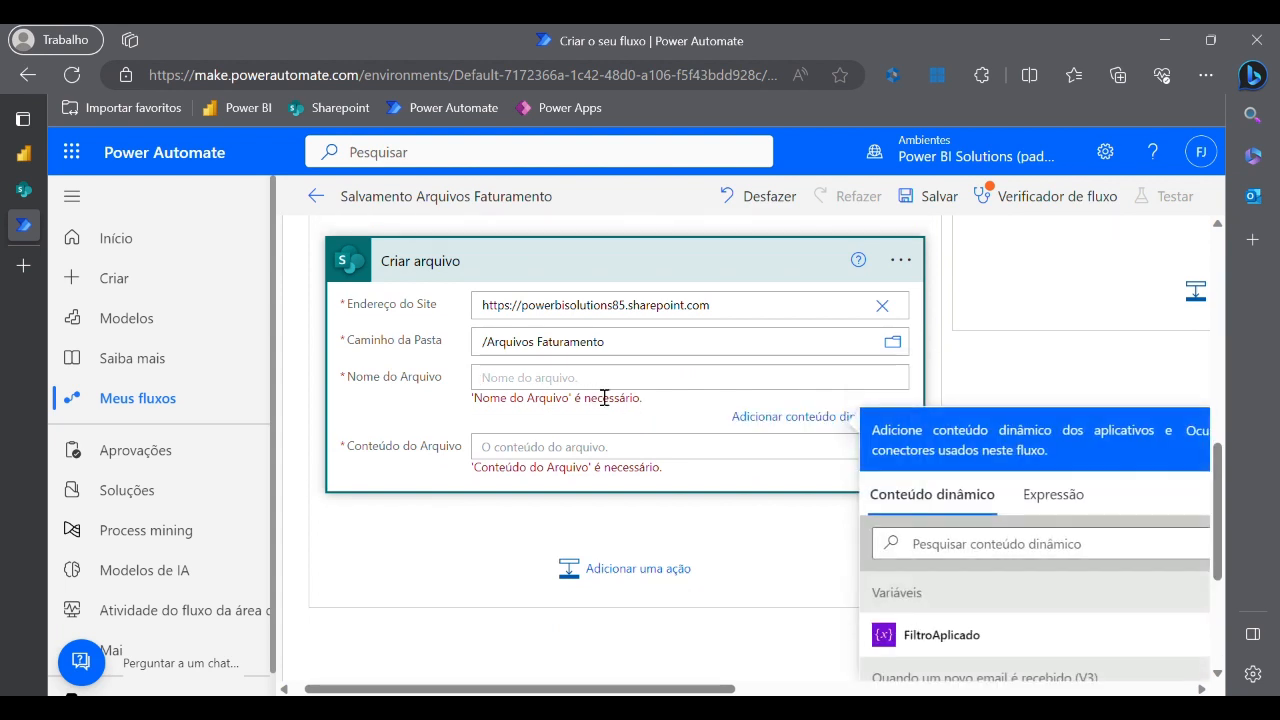
scroll(935, 580, "down", 4)
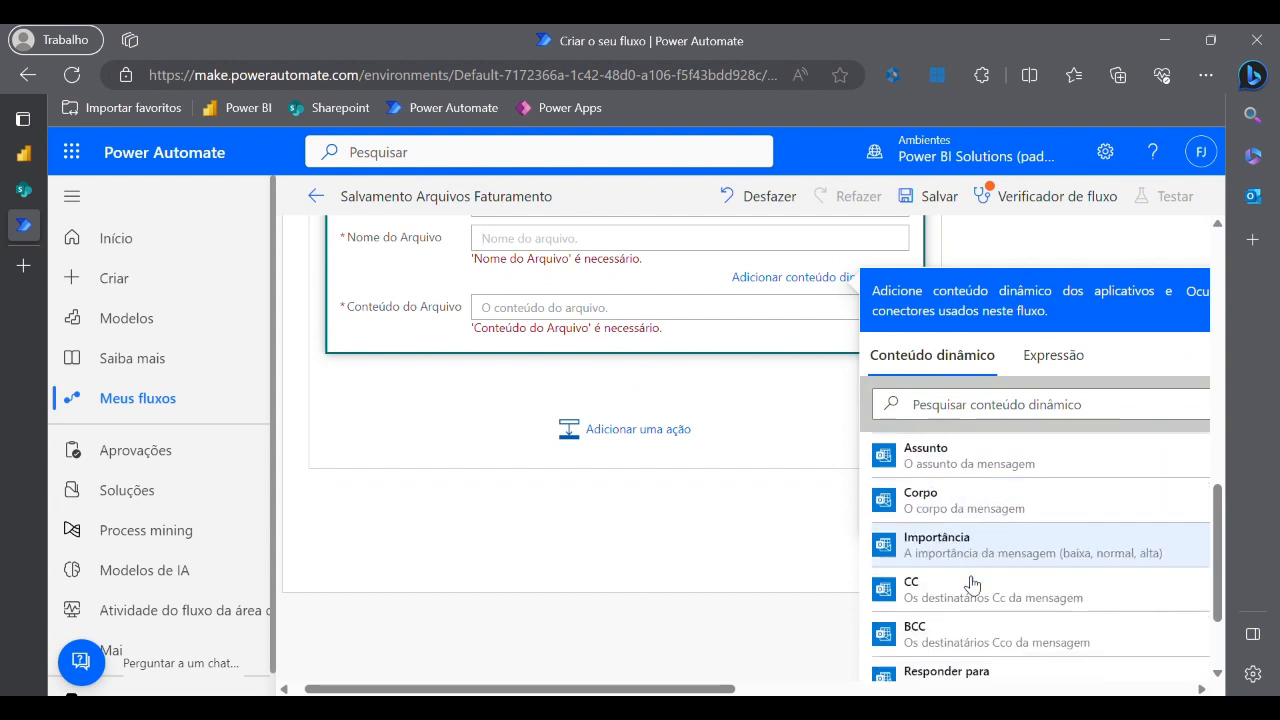
scroll(948, 580, "down", 3)
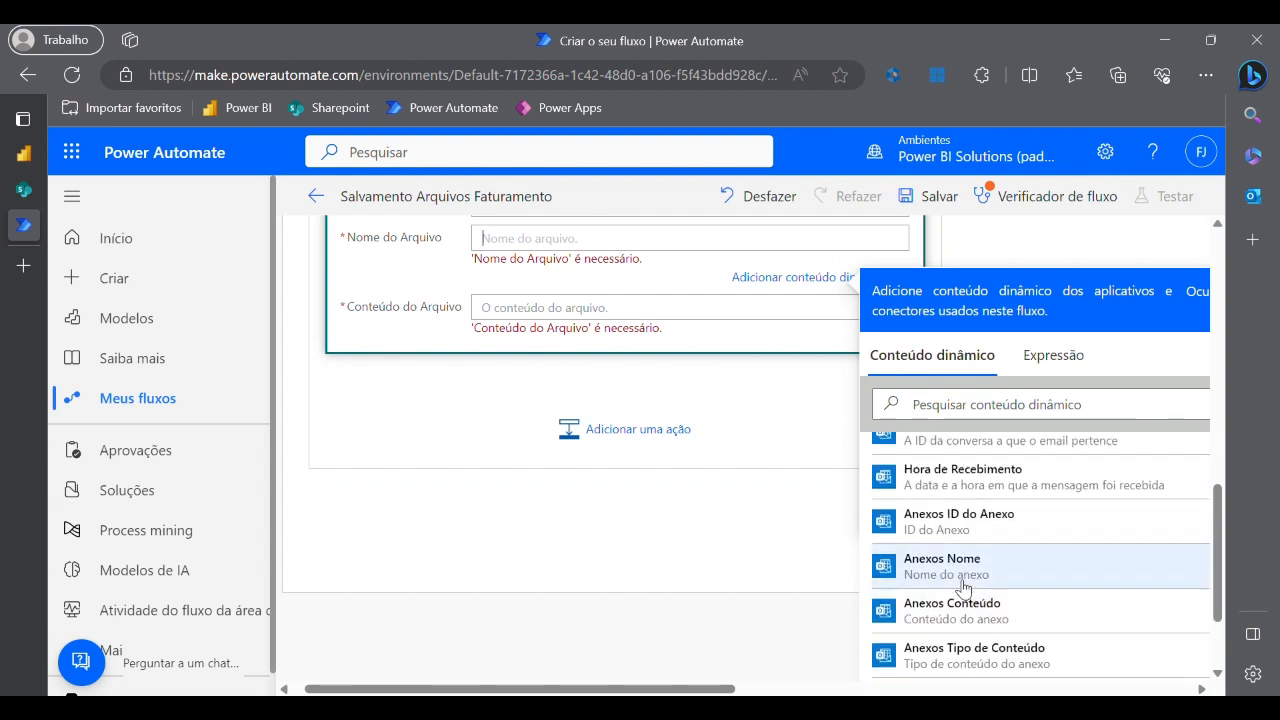
left_click(960, 580)
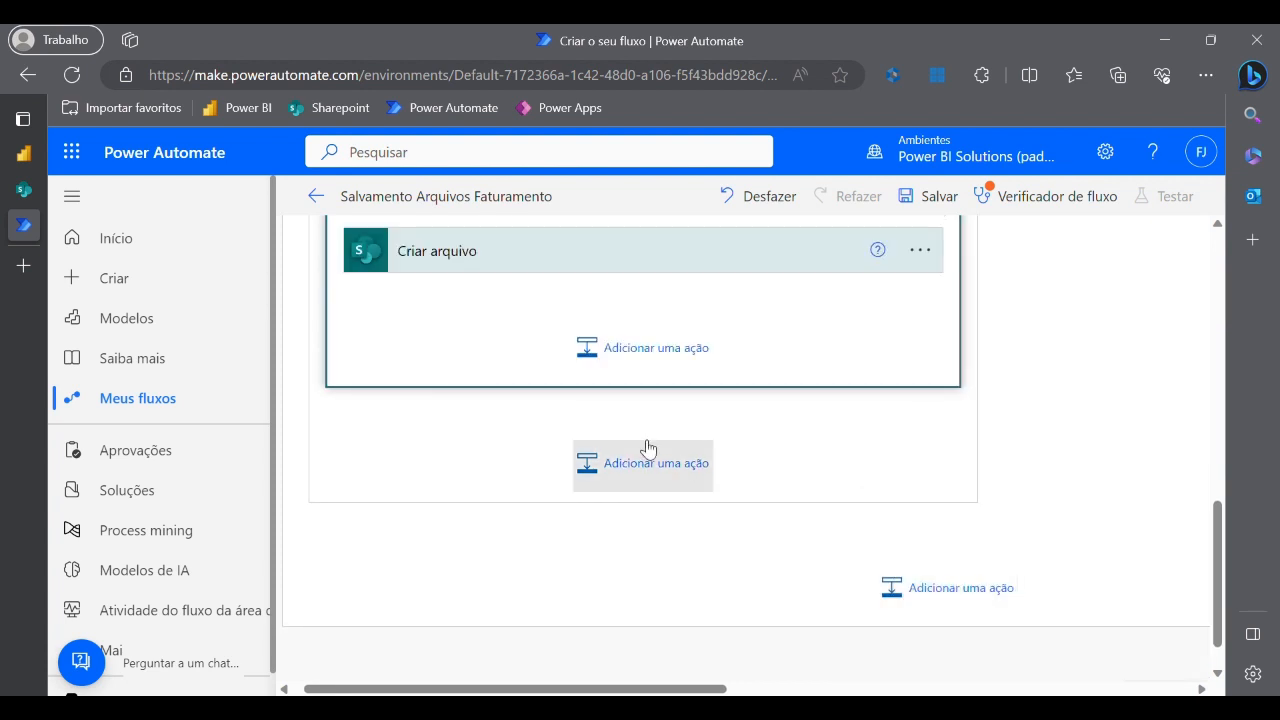
left_click(565, 402)
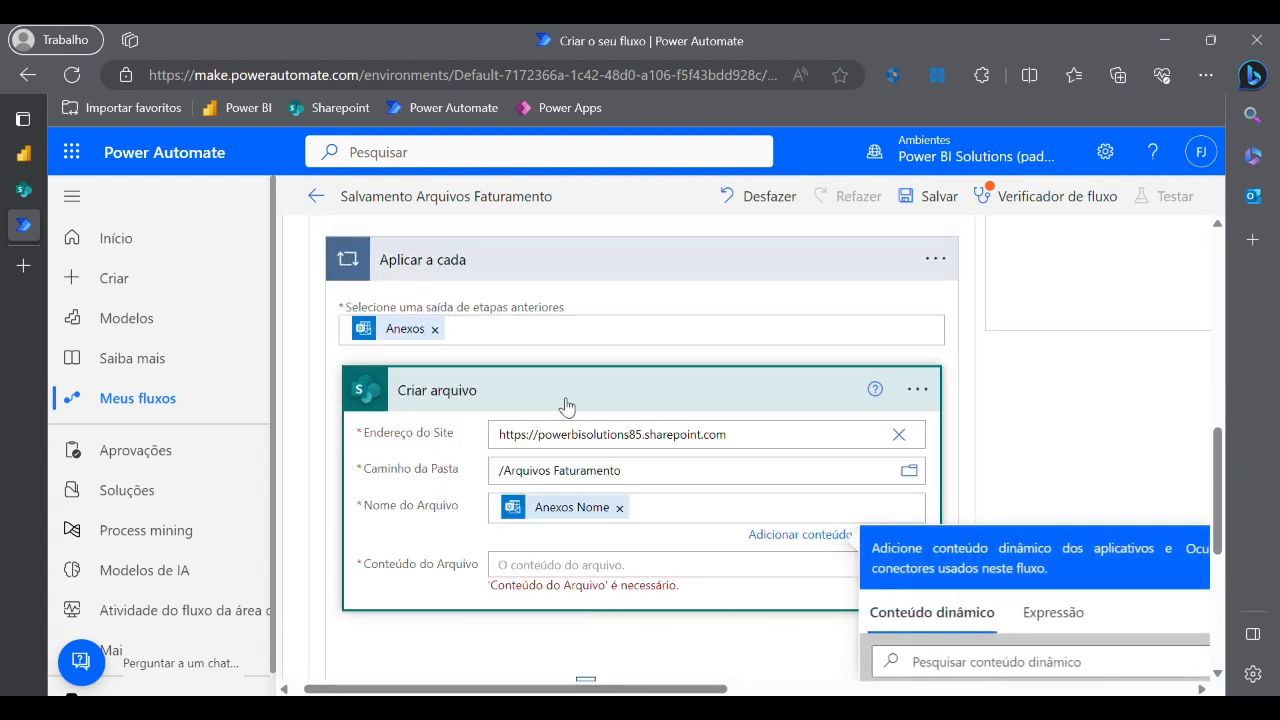
left_click(570, 400)
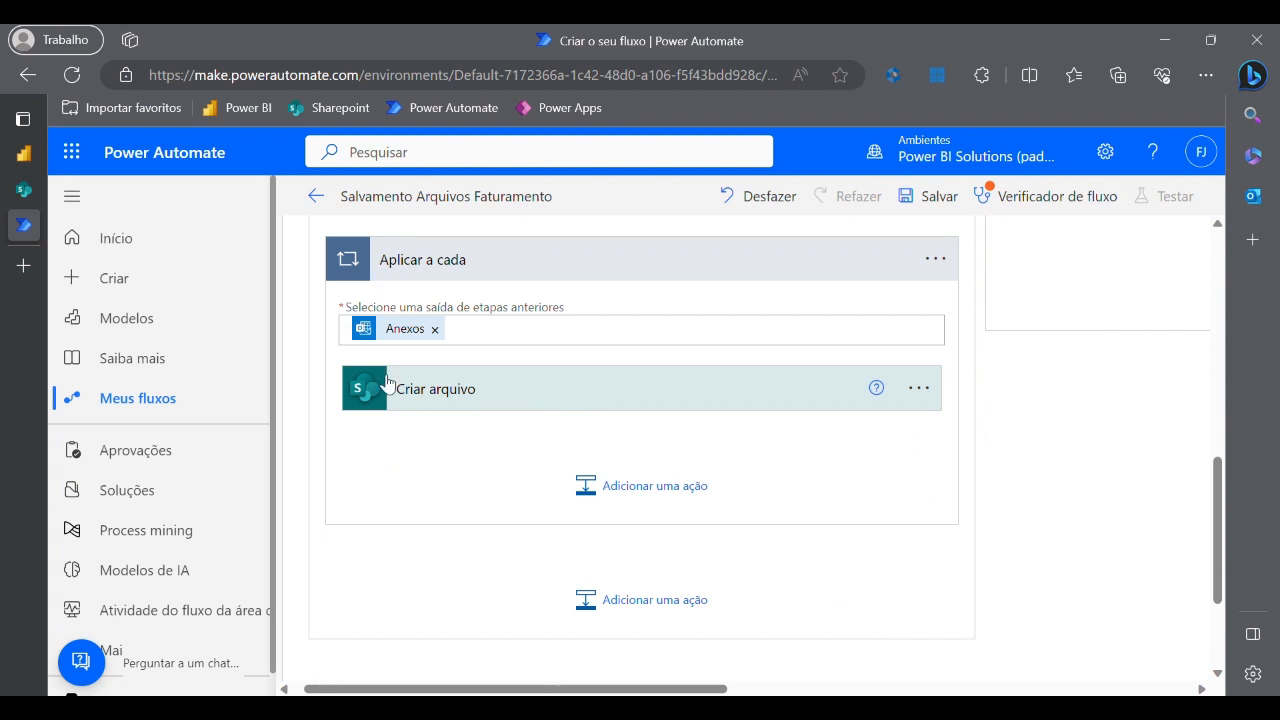
scroll(397, 331, "up", 2)
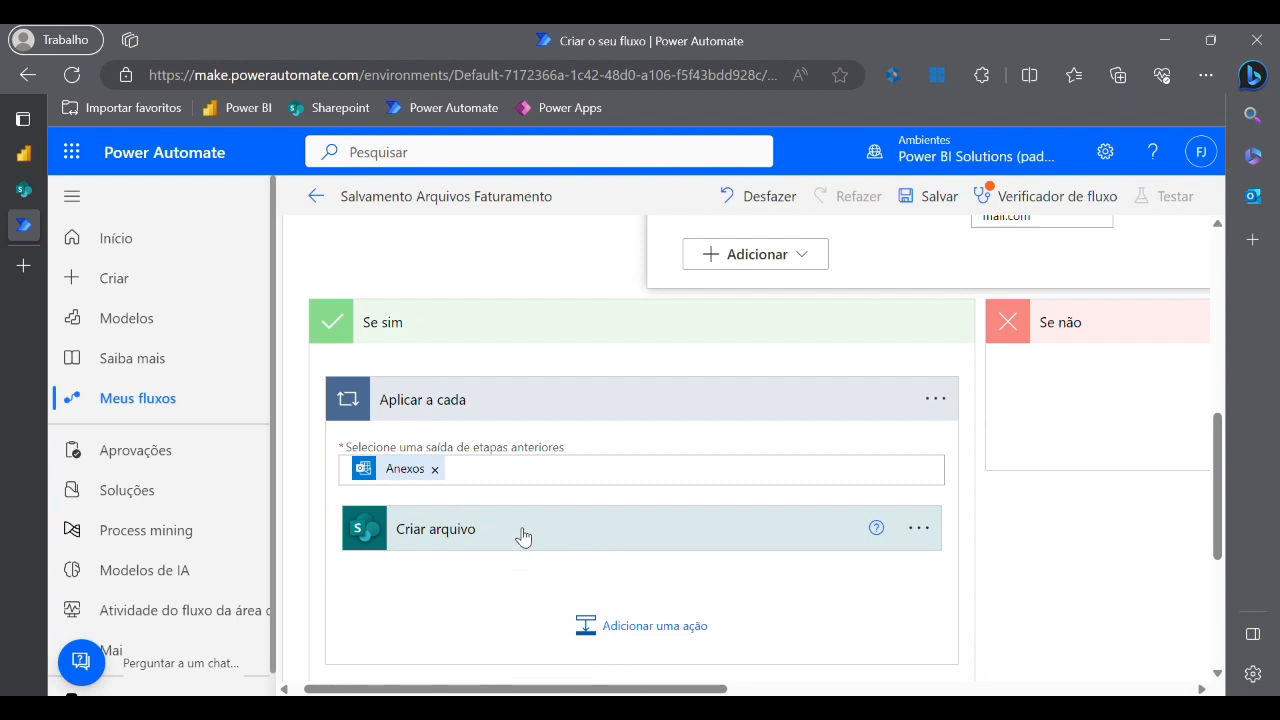
- Fill Conteúdo do Arquivo with the Anexos Conteúdo dynamic value
left_click(529, 541)
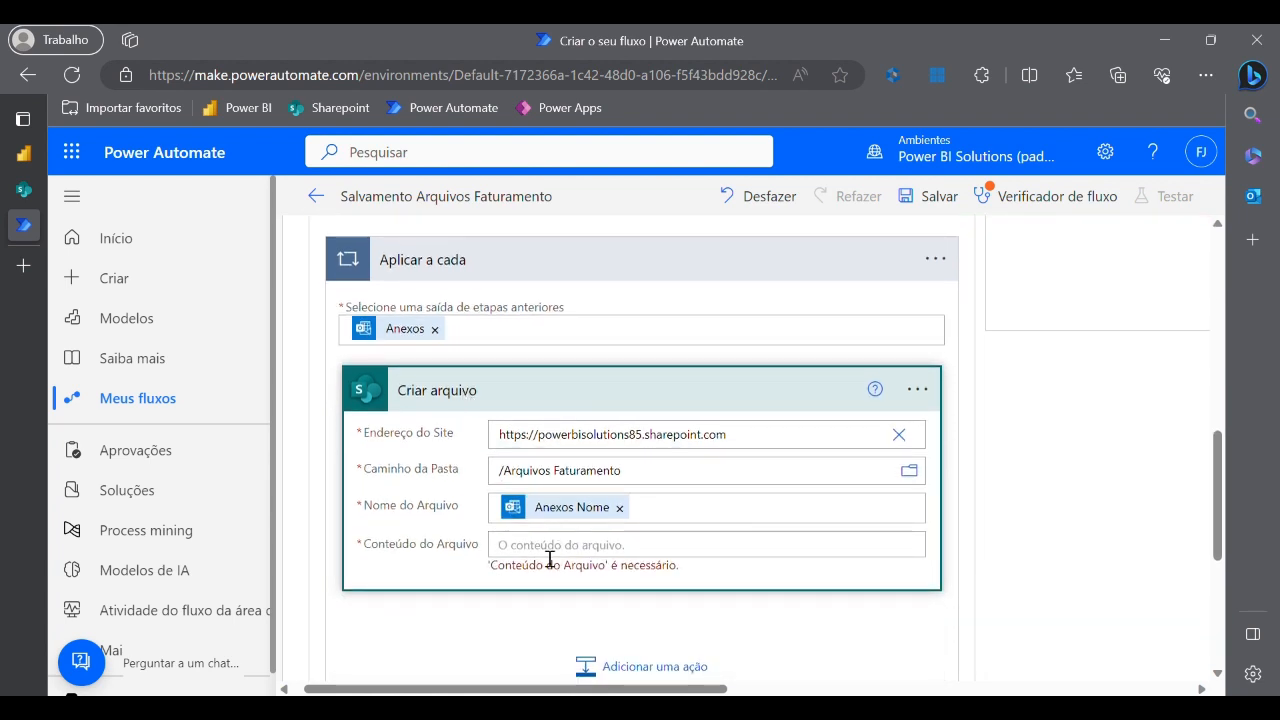
left_click(551, 552)
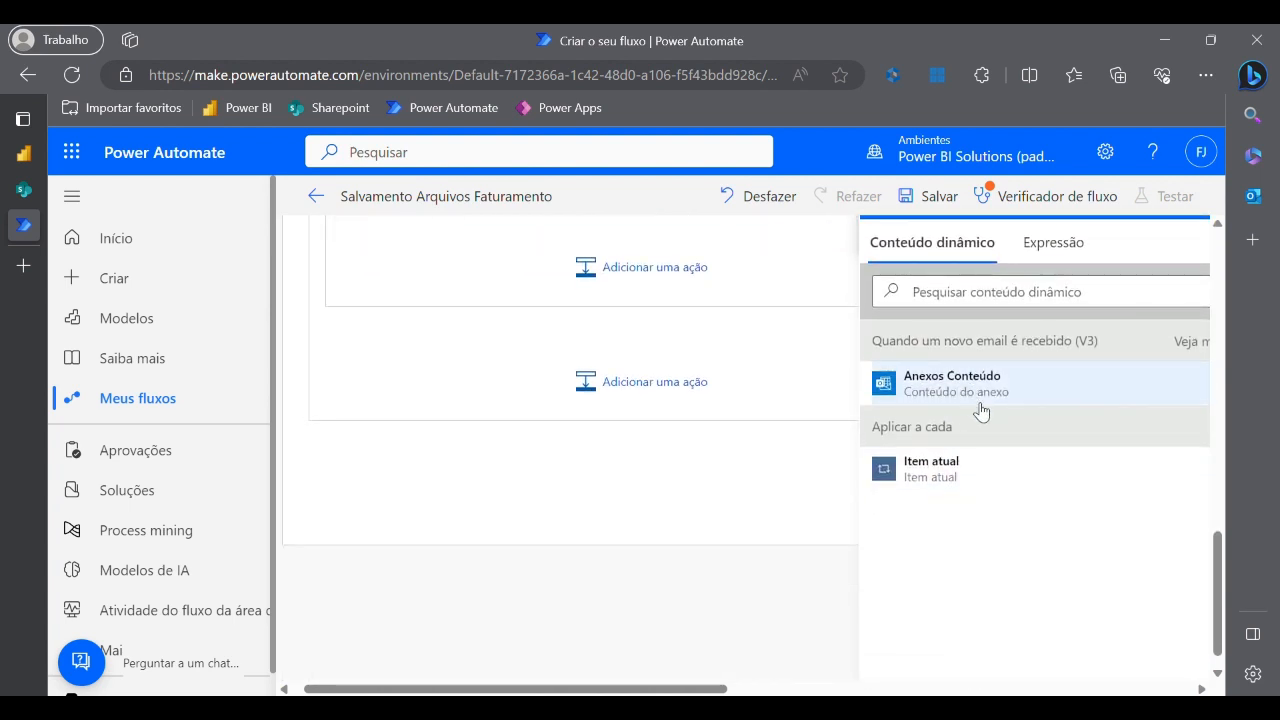
scroll(700, 537, "up", 3)
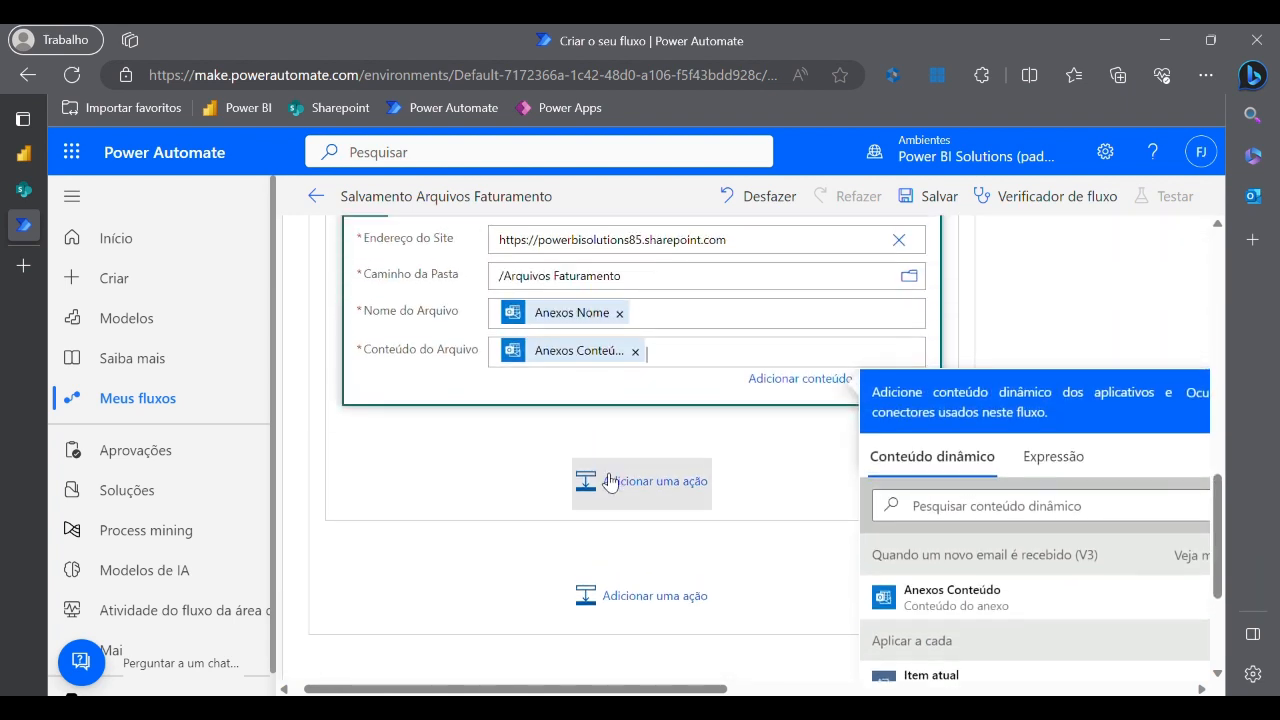
left_click(995, 417)
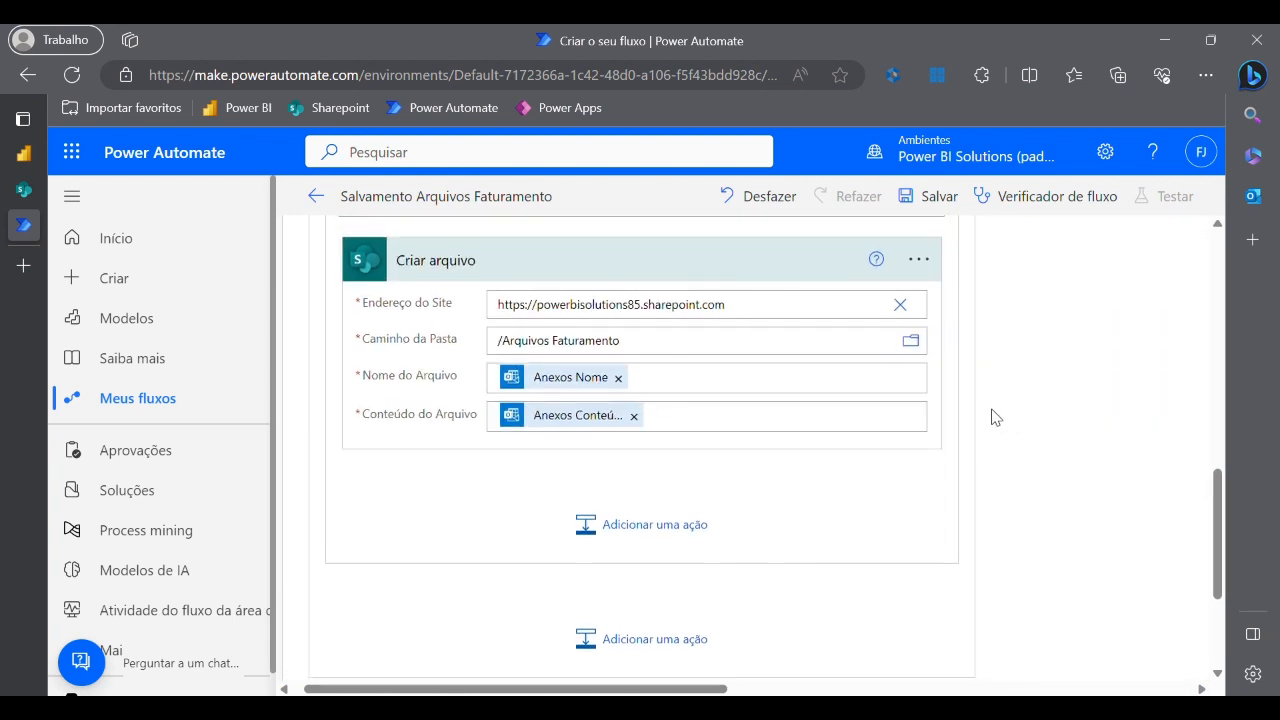
scroll(903, 551, "up", 5)
- Save the Salvamento Arquivos Faturamento flow with Salvar
scroll(900, 578, "up", 2)
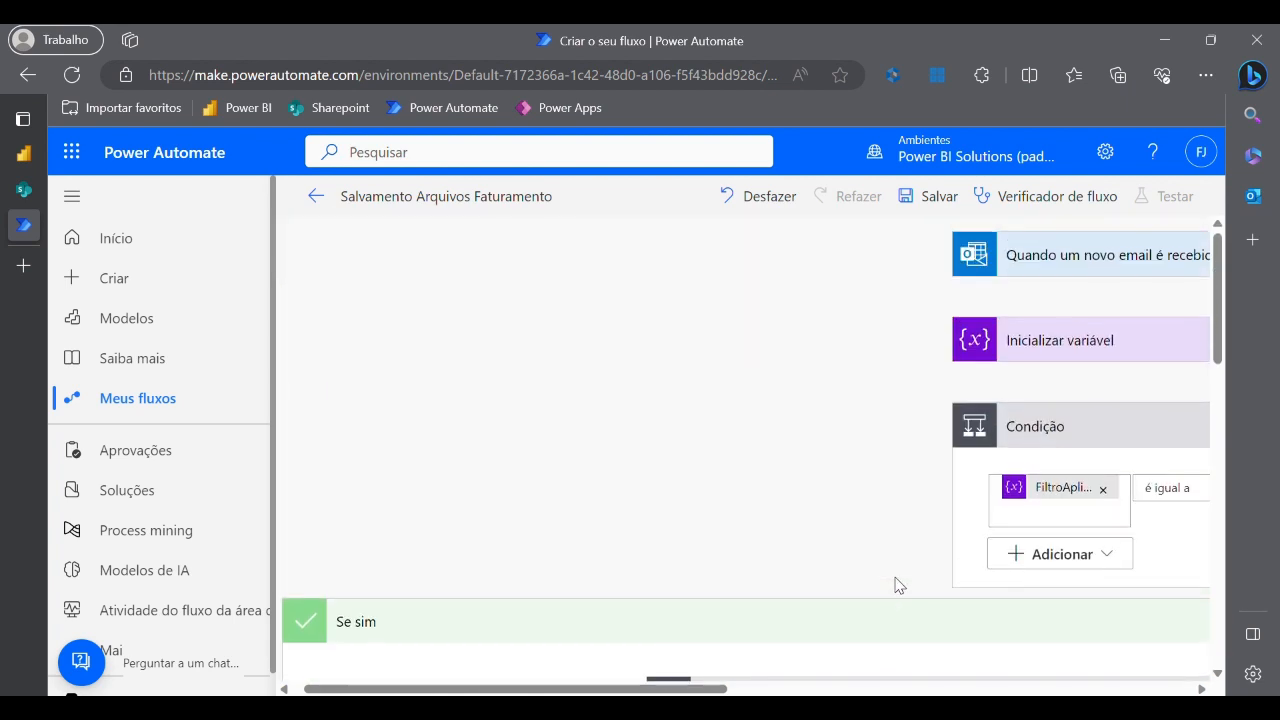
left_click(936, 204)
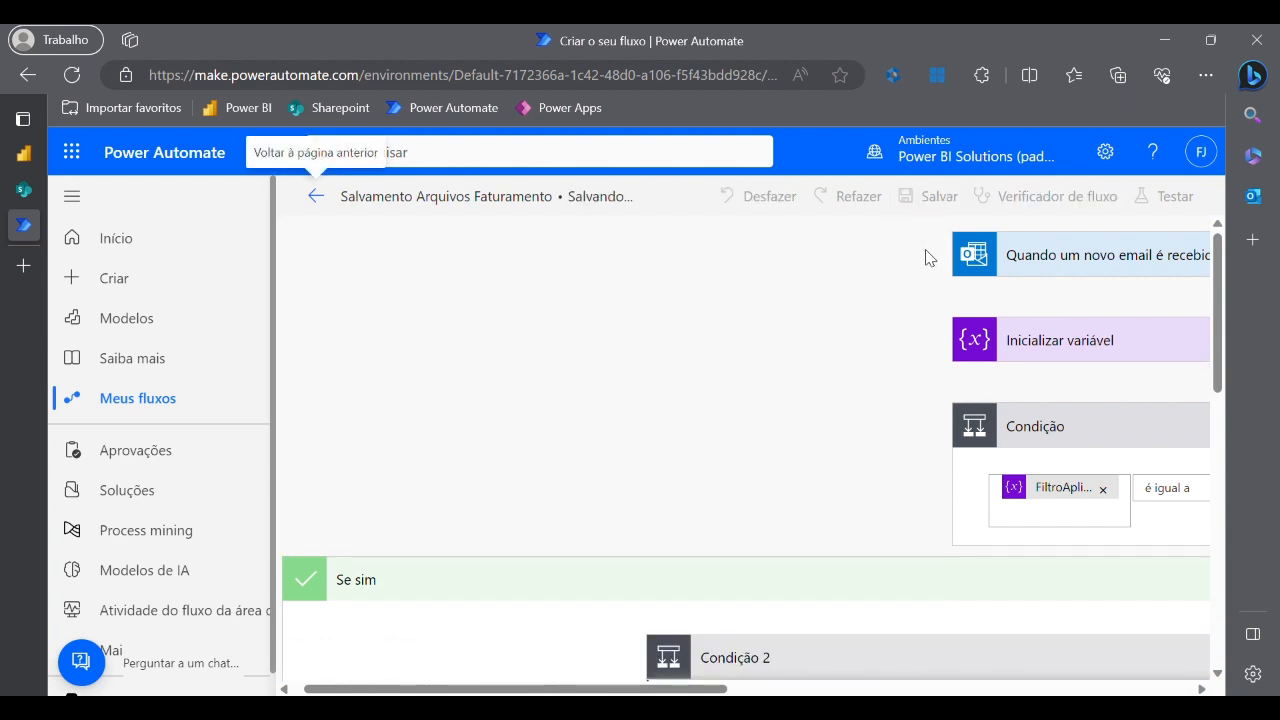